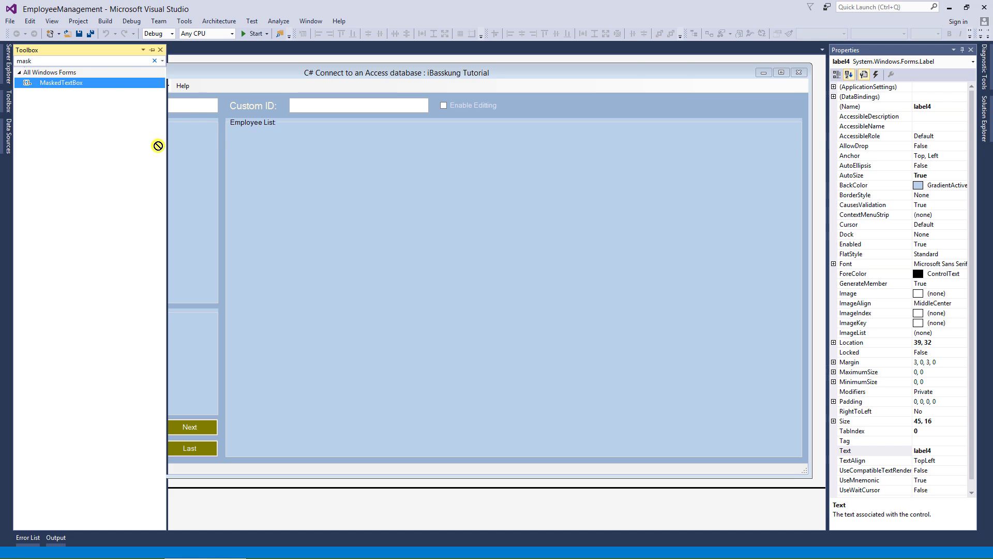
- Set the text of the new label in the Personal Info group to "ID Number:"
click(64, 137)
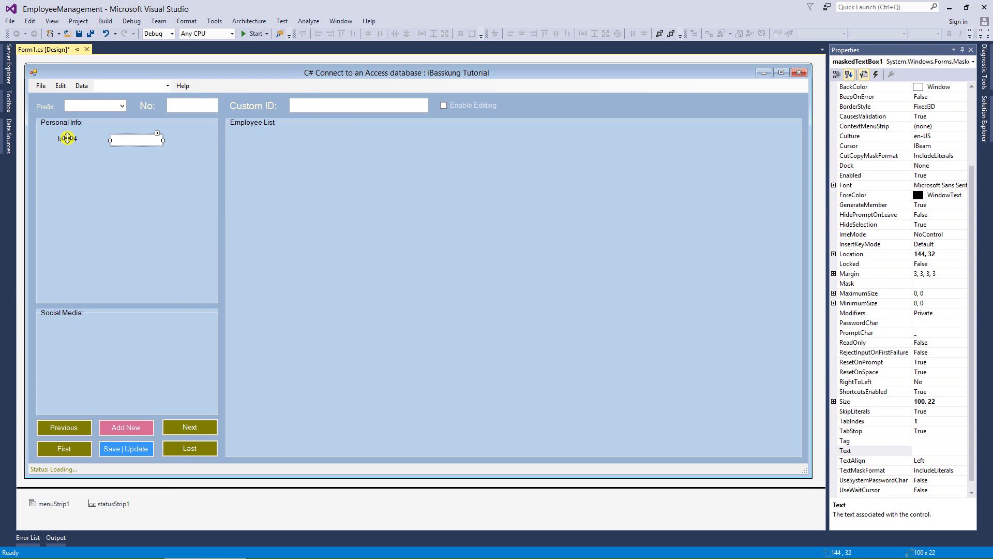
click(938, 451)
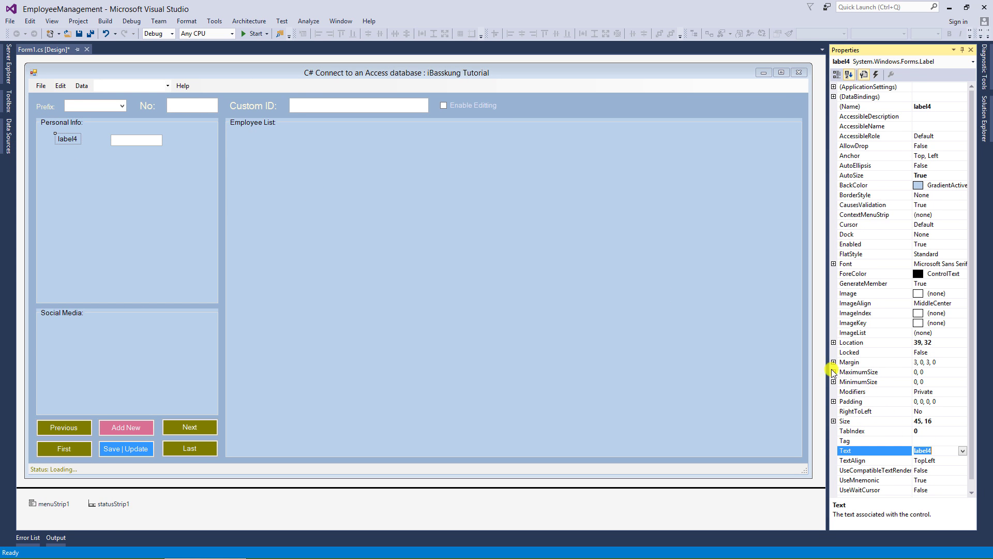
drag(828, 365, 228, 283)
drag(653, 239, 336, 241)
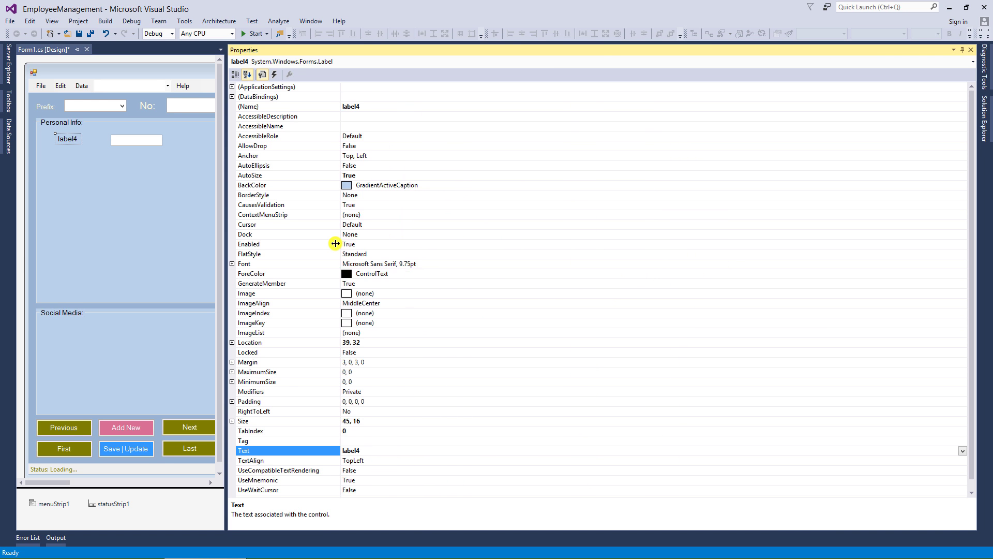
click(370, 451)
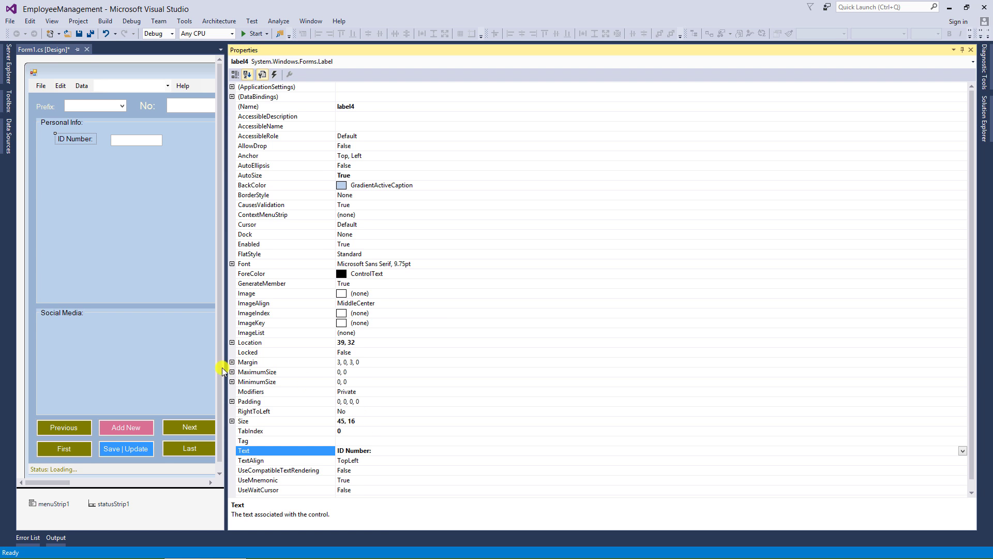
- Rename the masked text box beside the ID Number label to IDNoMaskedTextBox
click(144, 141)
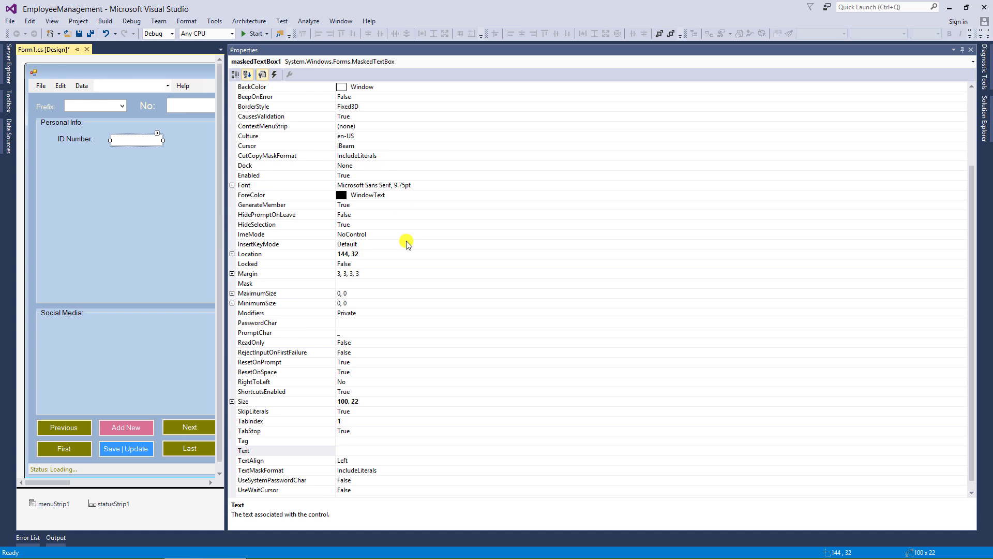
scroll(406, 239, up, 4)
click(394, 107)
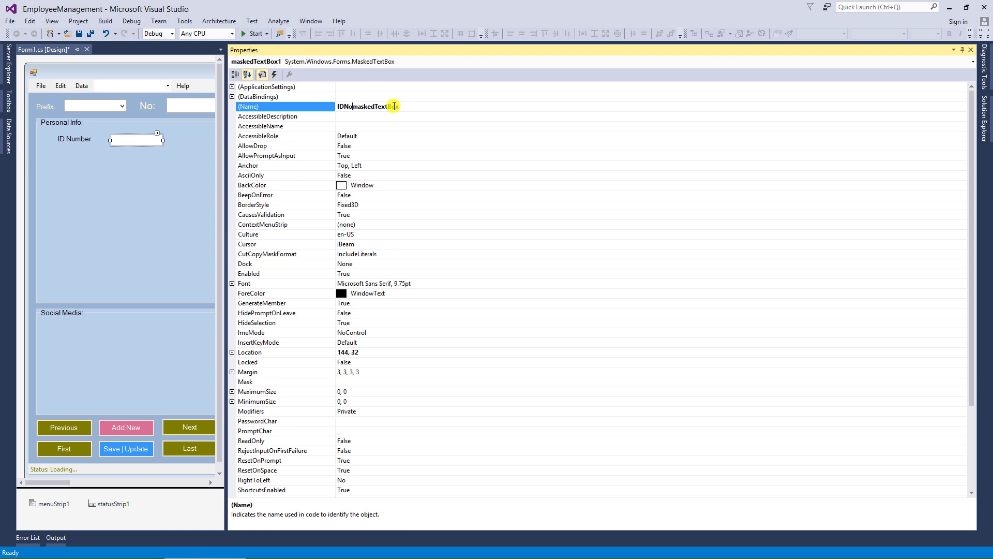
key(Return)
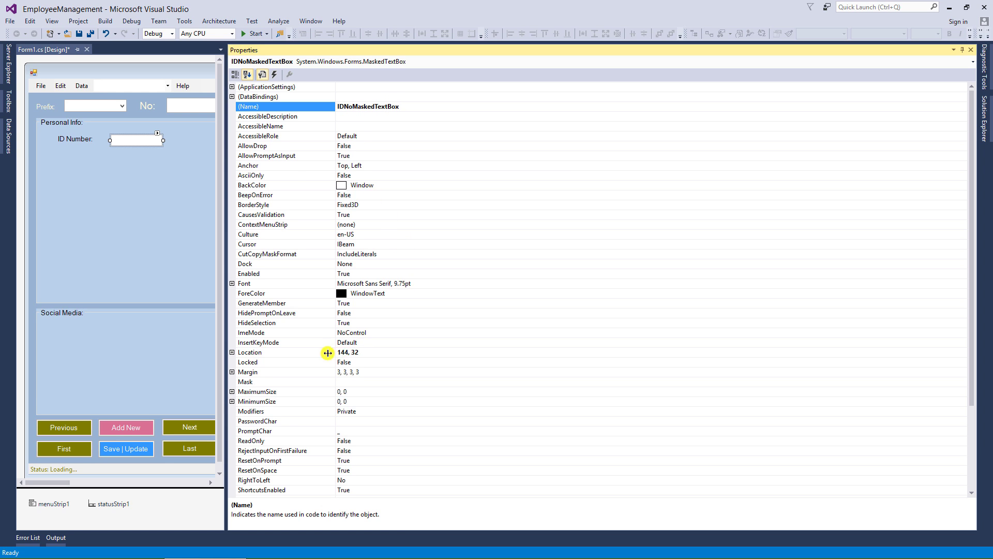
- Set the location of the ID number masked text box to X 115 and Y 25
click(232, 353)
click(342, 361)
text(115)
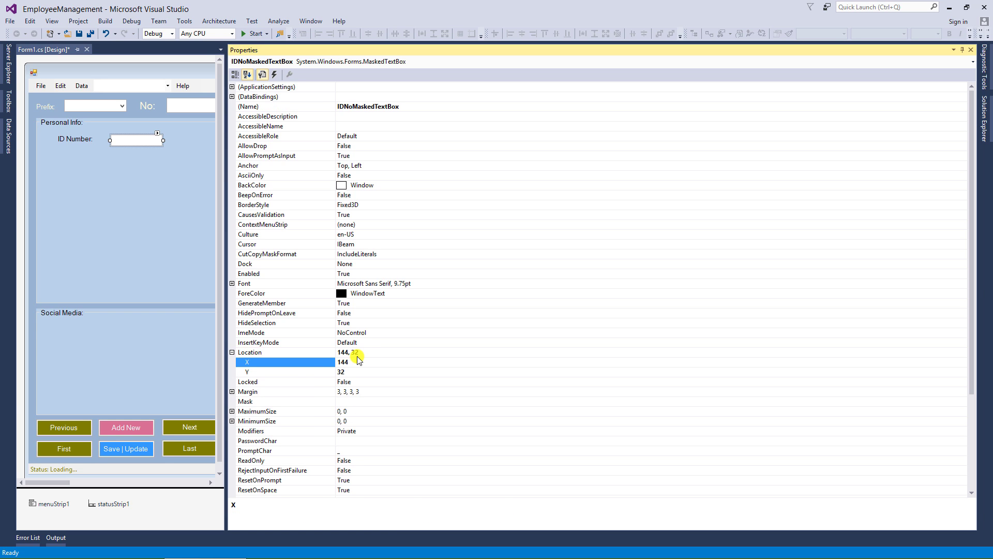
key(Return)
click(360, 372)
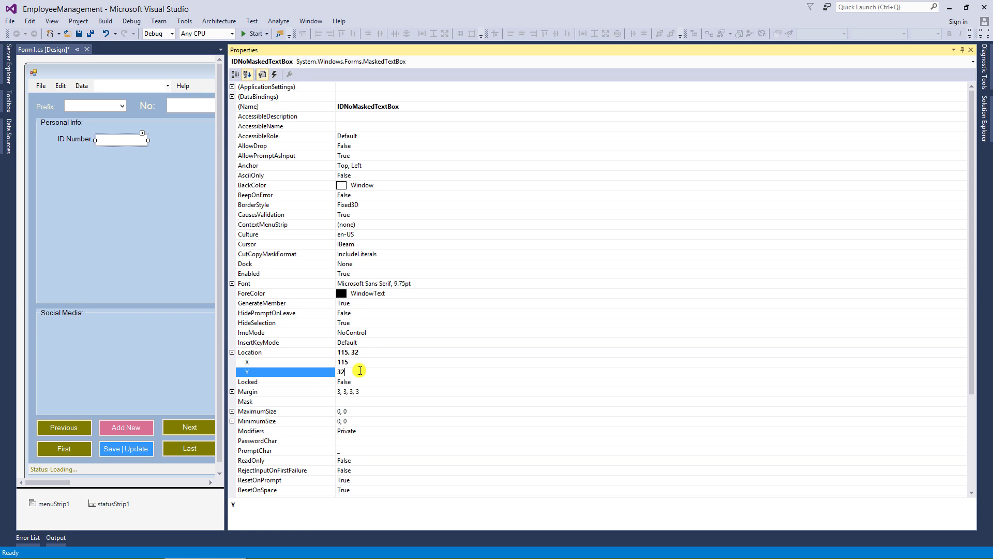
key(BackSpace)
key(BackSpace)
text(25)
key(Return)
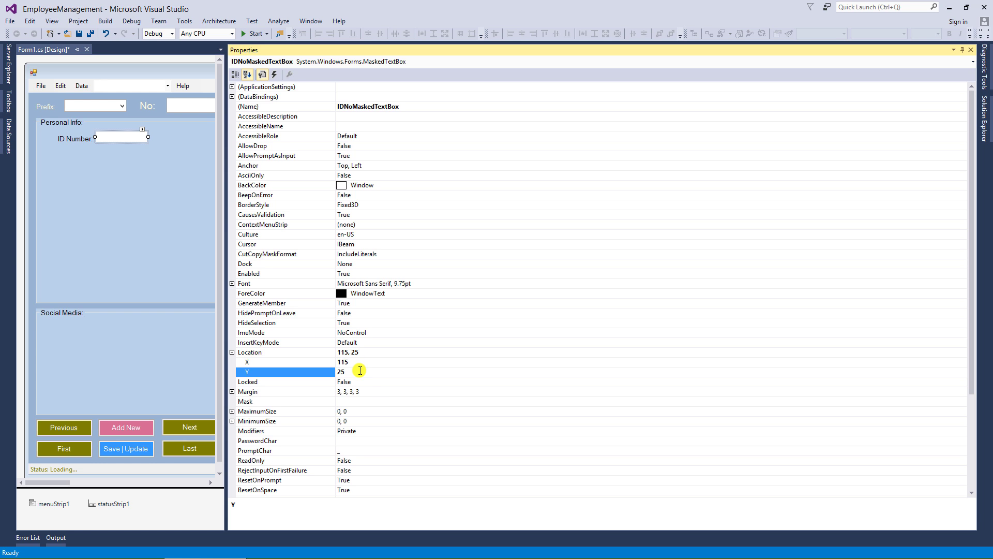
- Set the width of the ID number masked text box to 217
scroll(368, 396, down, 5)
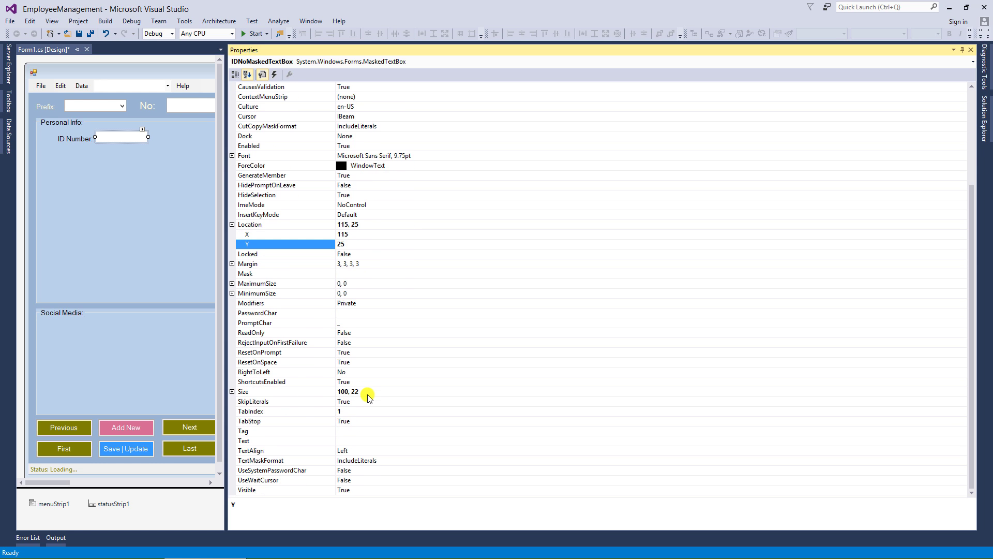
click(232, 391)
click(362, 398)
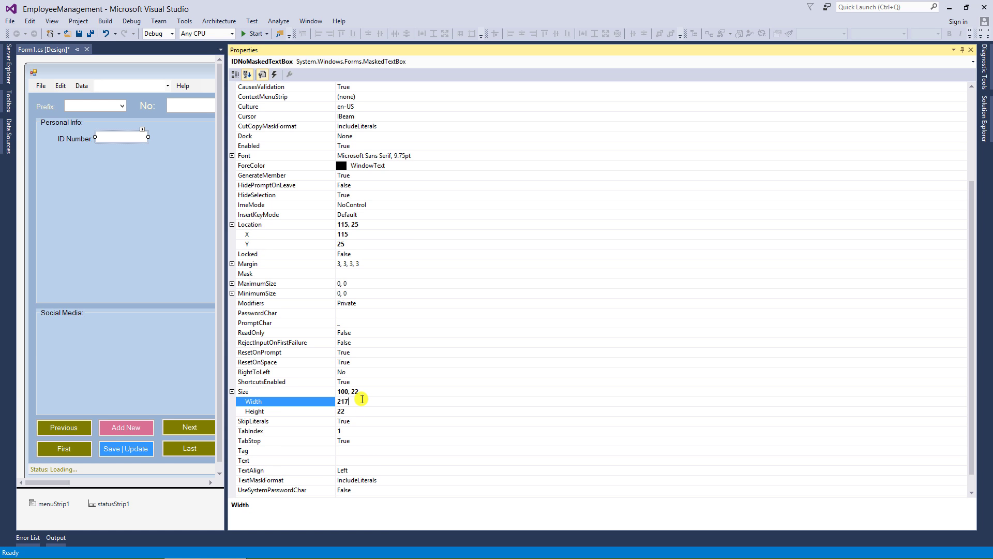
key(Return)
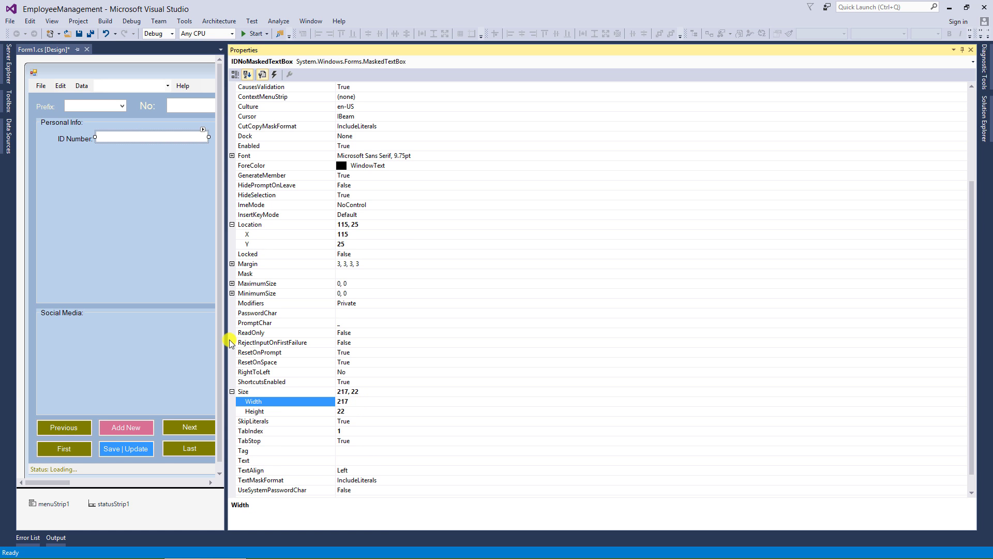
drag(226, 339, 254, 342)
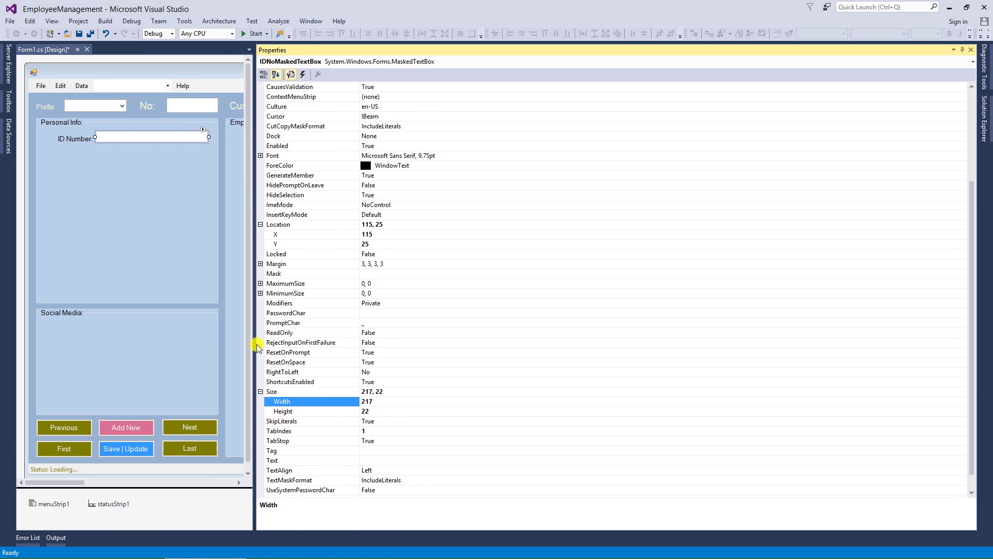
- Set the location of the ID Number label to X 18 and Y 28
click(76, 139)
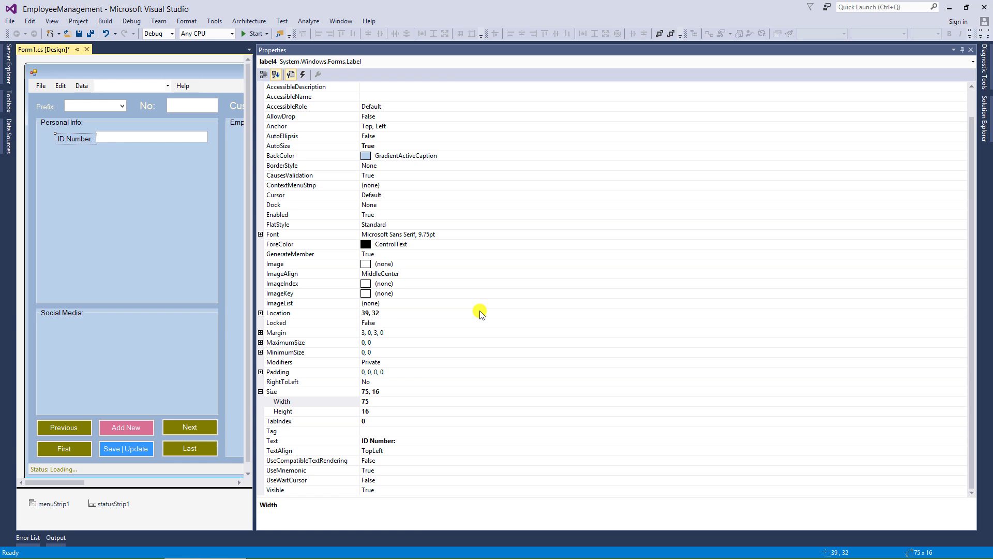
click(261, 313)
click(385, 319)
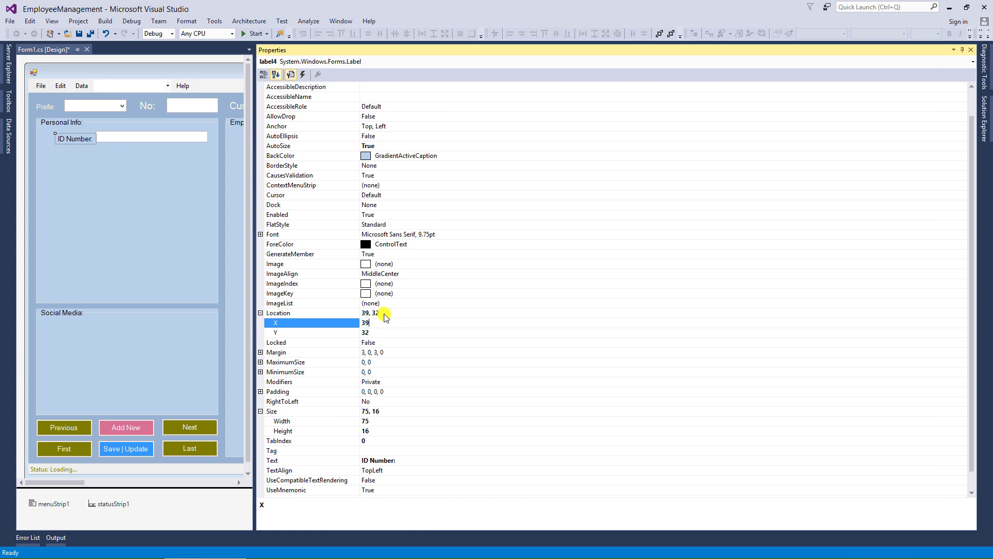
key(BackSpace)
key(BackSpace)
text(18)
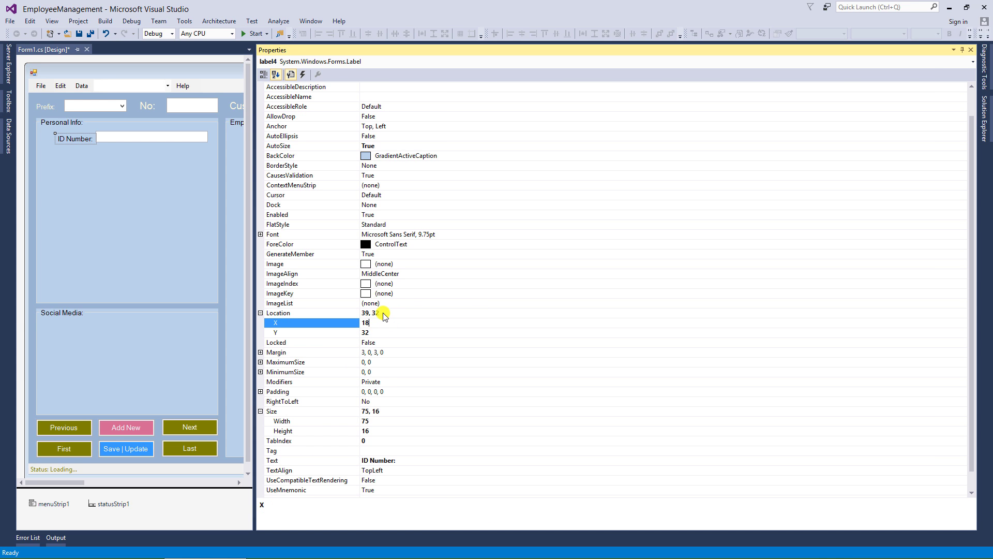
click(387, 332)
key(BackSpace)
key(BackSpace)
text(28)
key(Return)
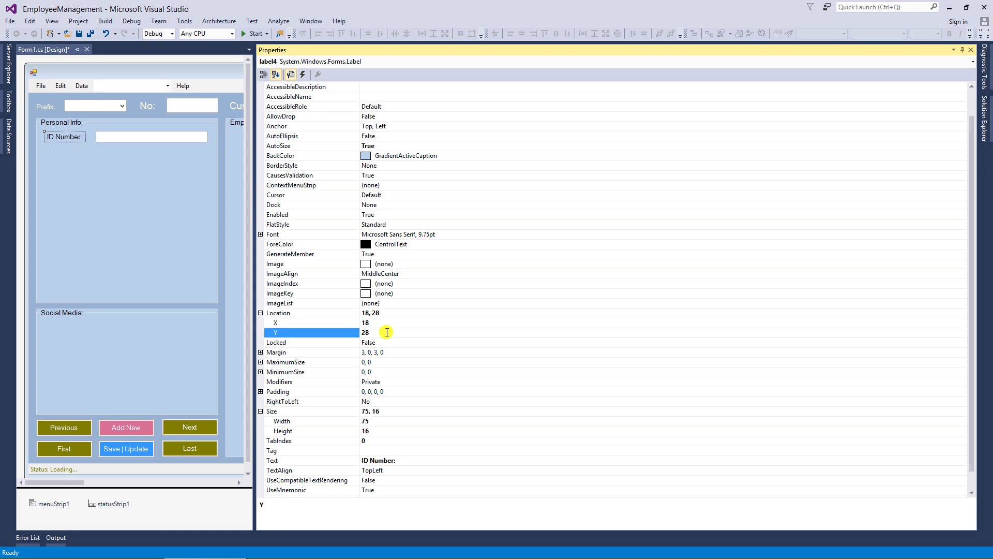
click(399, 253)
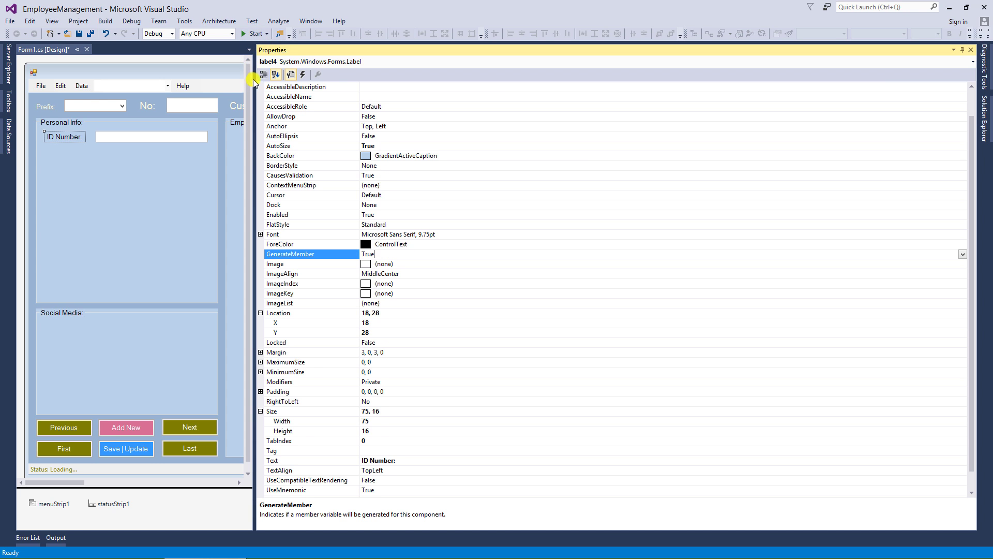
- Select the main form and save all files of the project
drag(256, 80, 271, 79)
click(219, 74)
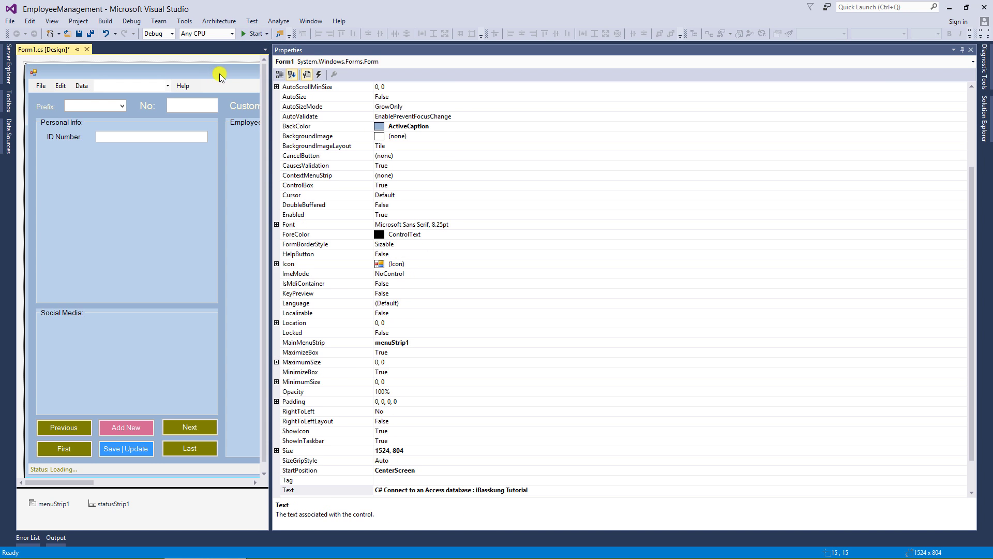
click(90, 34)
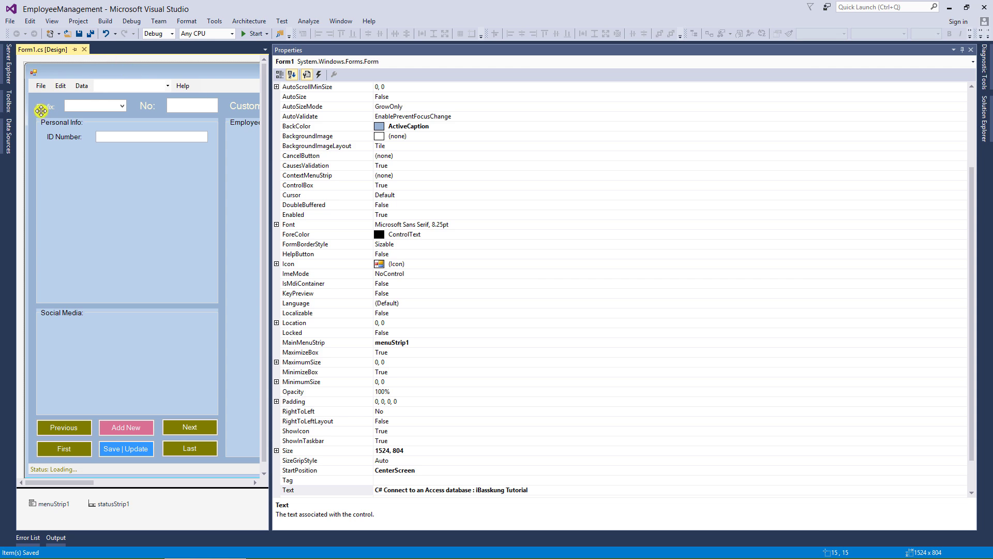
- Add a TextBox directly below the masked text box, aligned with it at 115, 54 and sized 217 by 22
click(11, 104)
click(46, 61)
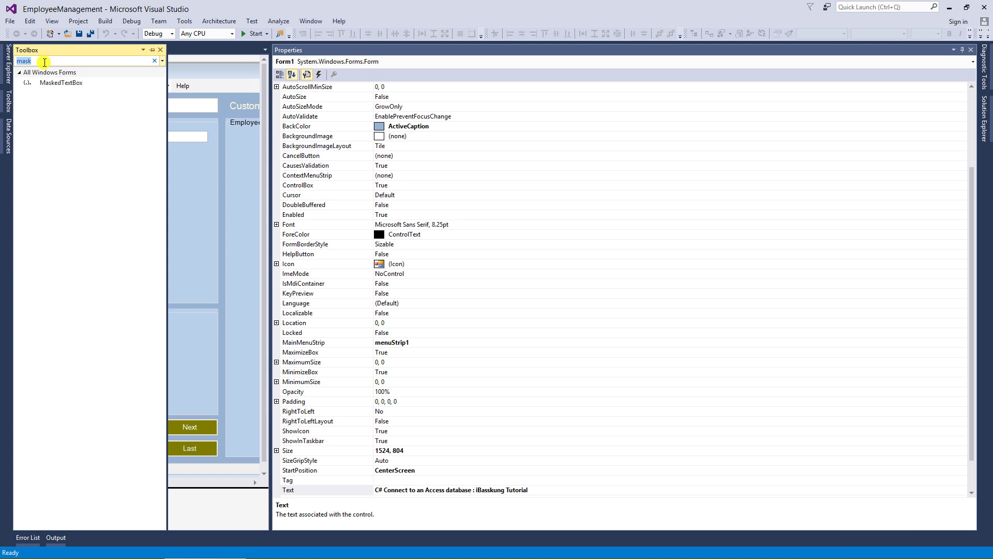
text(Text)
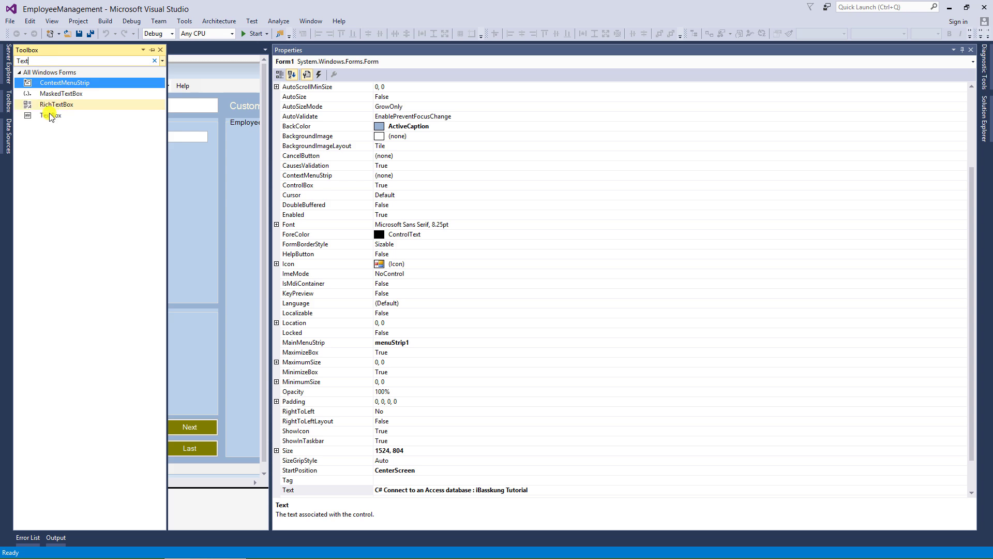
drag(49, 115, 208, 153)
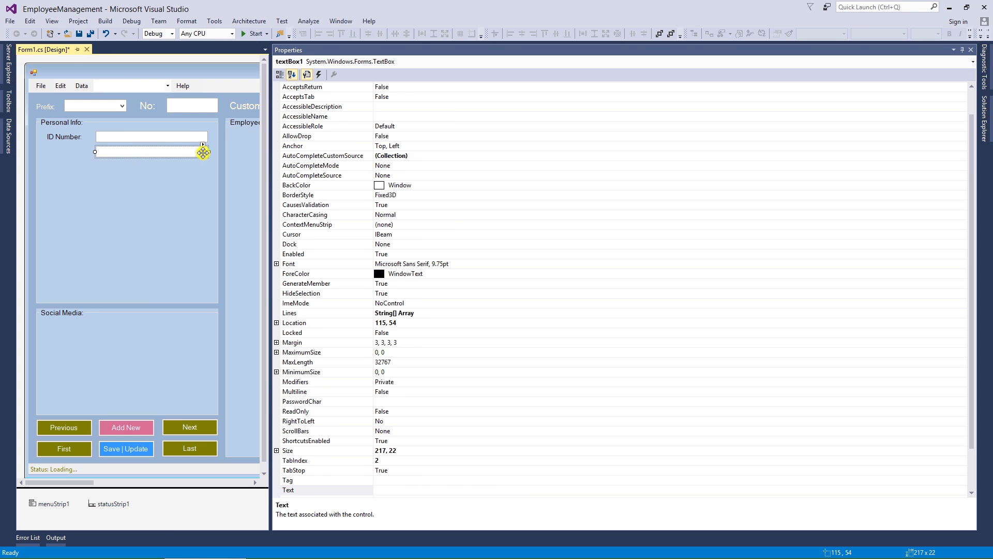
- Copy the ID Number label and place the duplicate beside the new text box in the second row
right_click(65, 137)
click(95, 243)
right_click(108, 209)
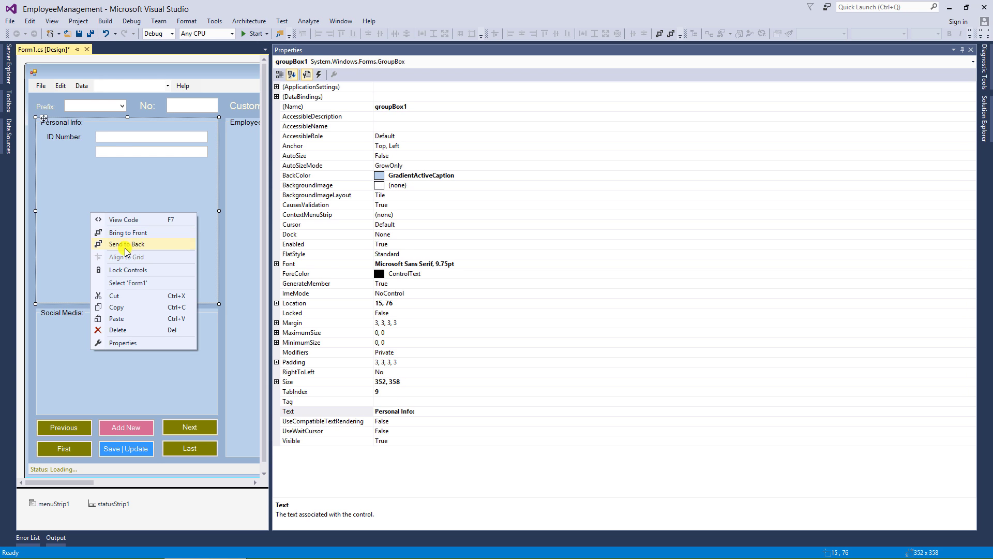
click(127, 323)
drag(132, 214, 67, 154)
click(69, 173)
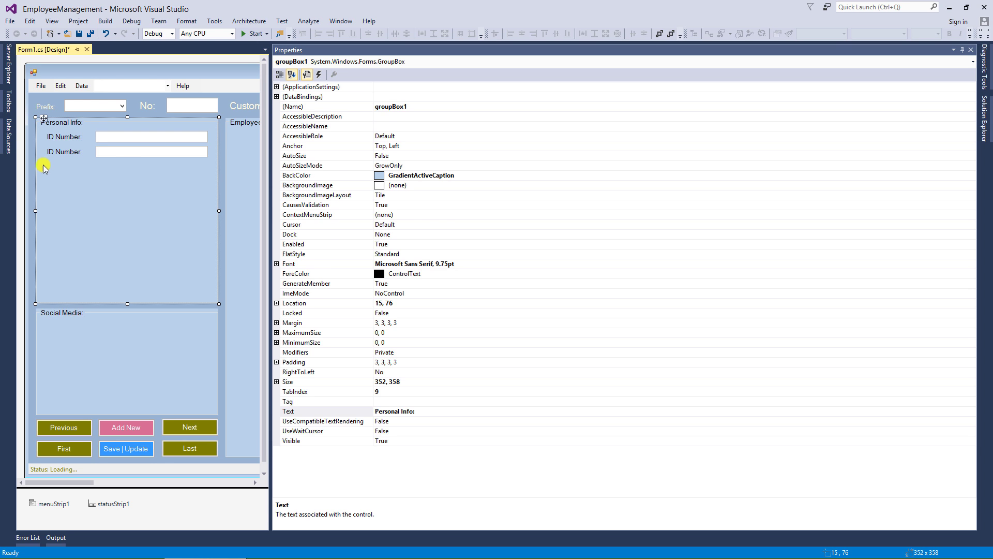
- Copy the second row's label and text box together and place the duplicate pair directly below as a third row
drag(43, 165, 119, 153)
right_click(119, 153)
click(164, 263)
right_click(124, 200)
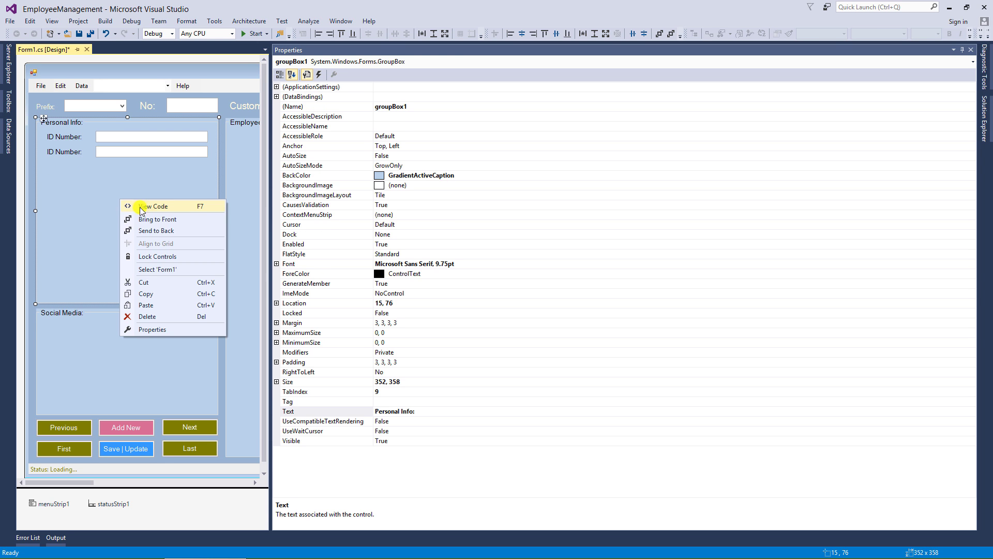
click(153, 311)
drag(146, 211, 142, 166)
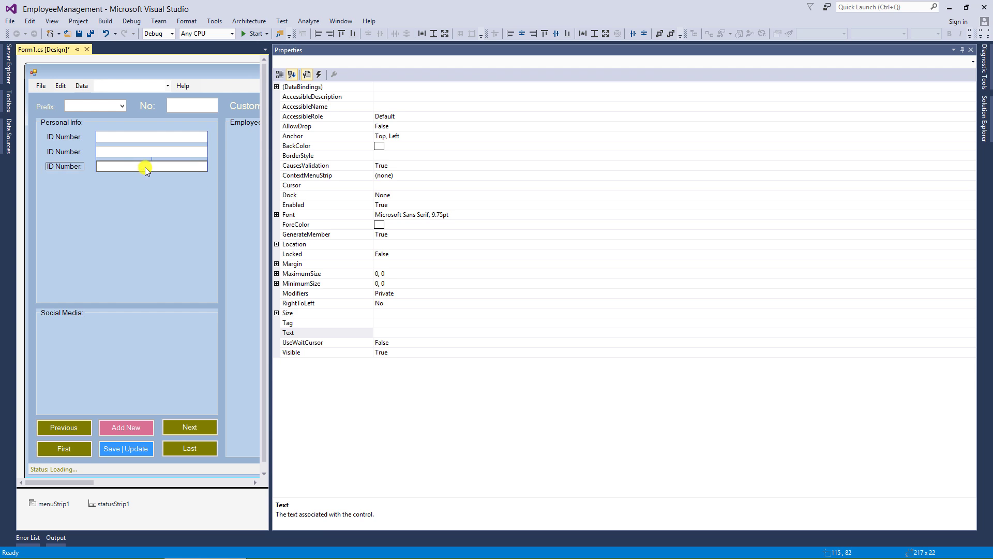
- Paste the label and text box pair two more times, aligning the copies as the fourth and fifth rows
right_click(138, 183)
click(177, 293)
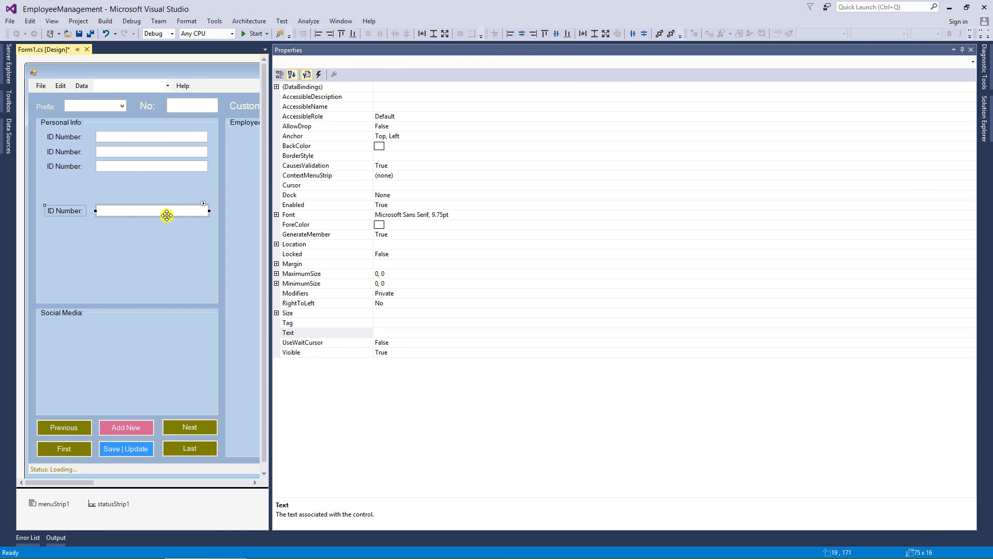
drag(166, 212, 163, 183)
right_click(137, 197)
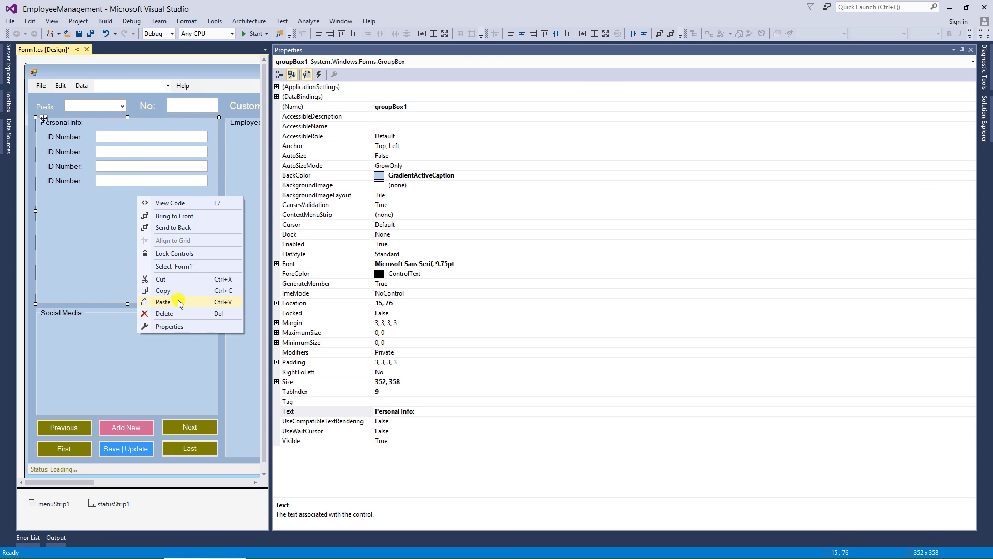
click(165, 302)
drag(154, 221, 153, 198)
click(151, 209)
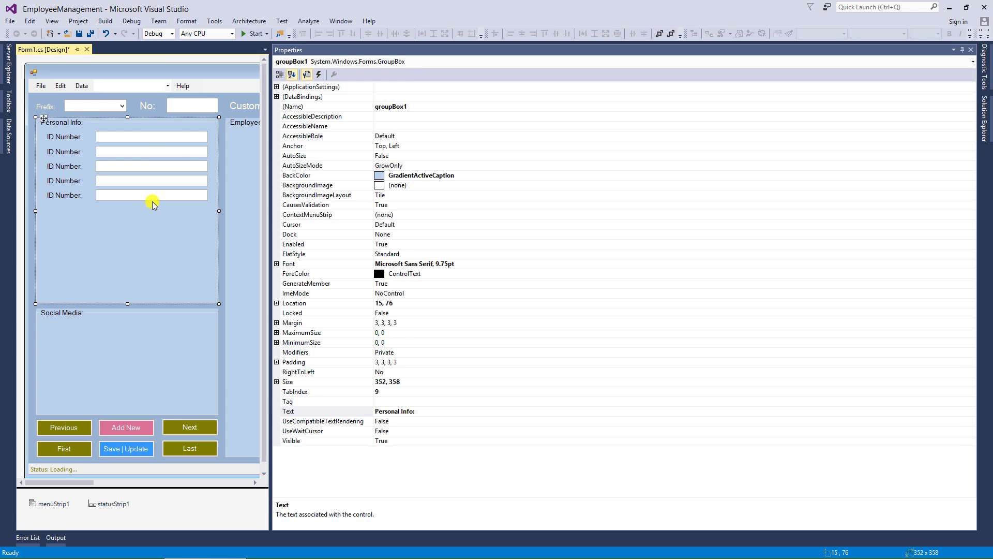
- Set Multiline to True for the fifth row's text box and stretch it downward to a height of about 72
click(153, 195)
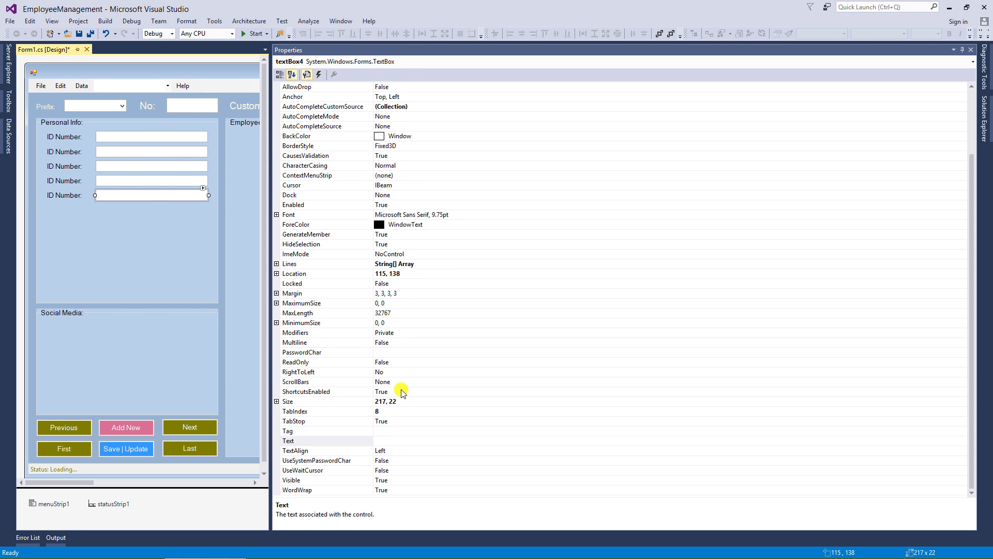
double_click(389, 343)
click(391, 352)
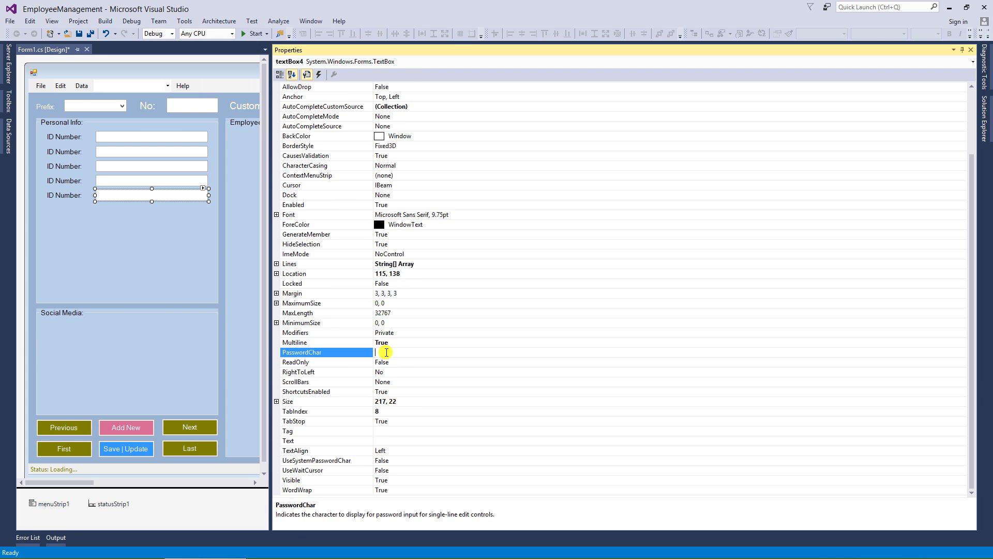
drag(151, 201, 151, 227)
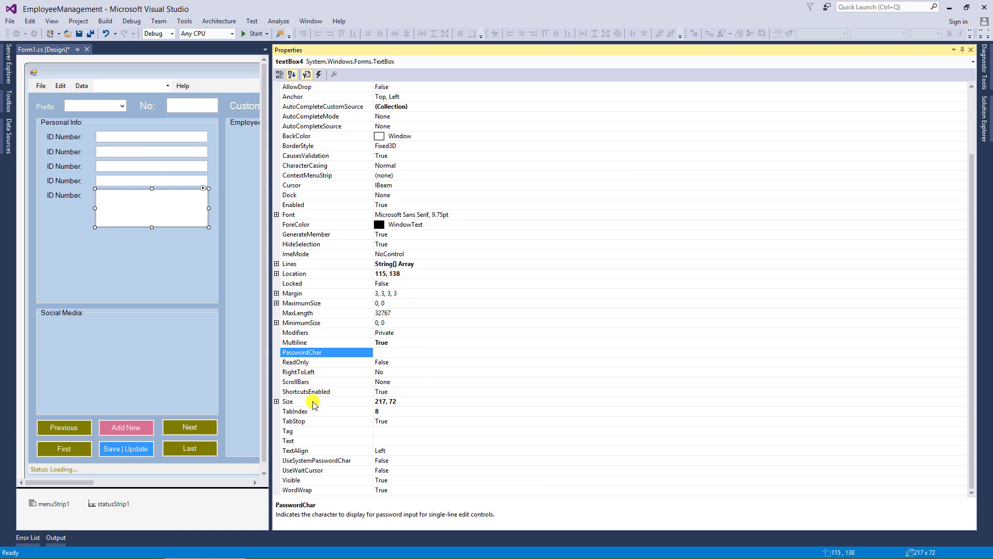
- Set the height of the multiline text box in the fifth row to 54
click(276, 401)
click(395, 410)
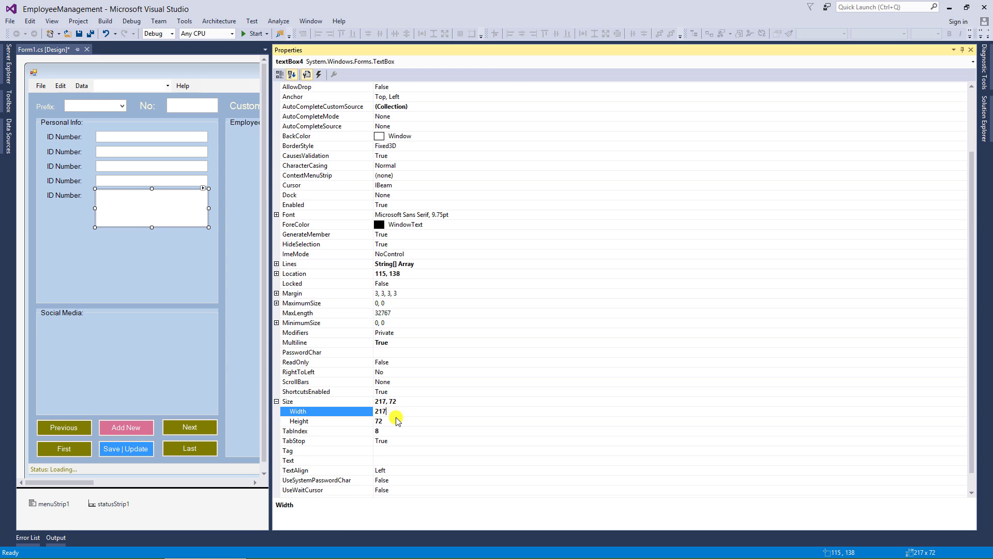
click(397, 419)
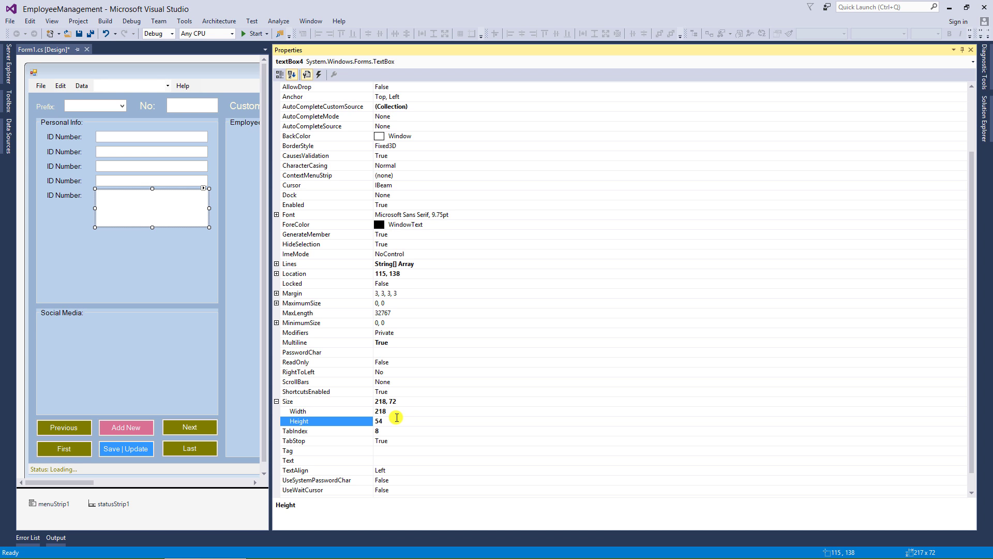
text(54)
key(Return)
click(187, 253)
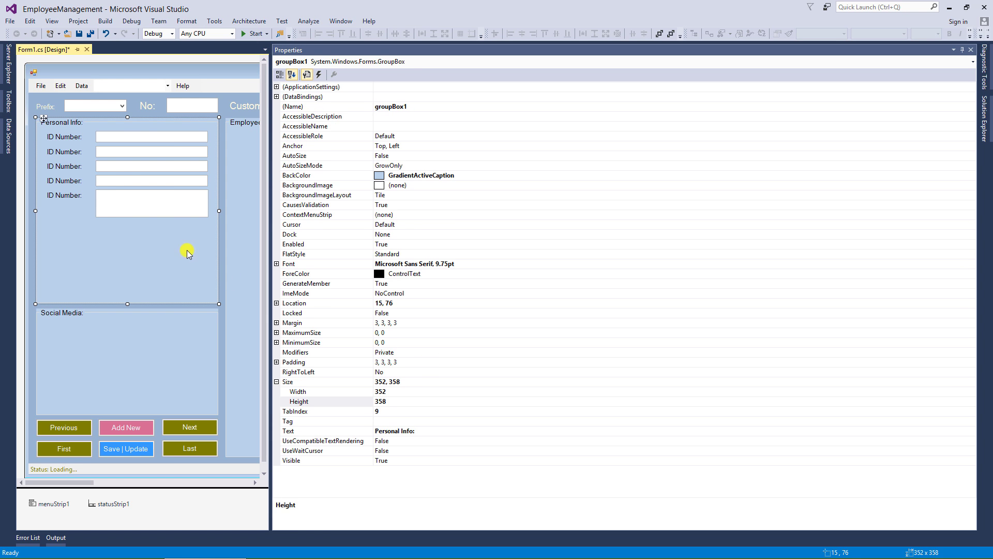
- Change the second row's label text to "First Name:" and the third row's label text to "Last Name"
click(59, 153)
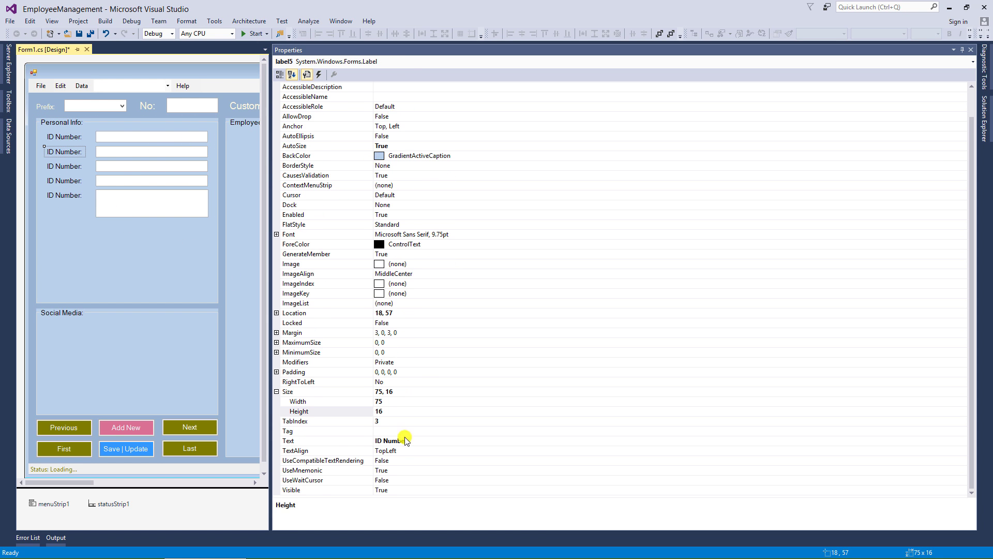
click(421, 441)
text(First)
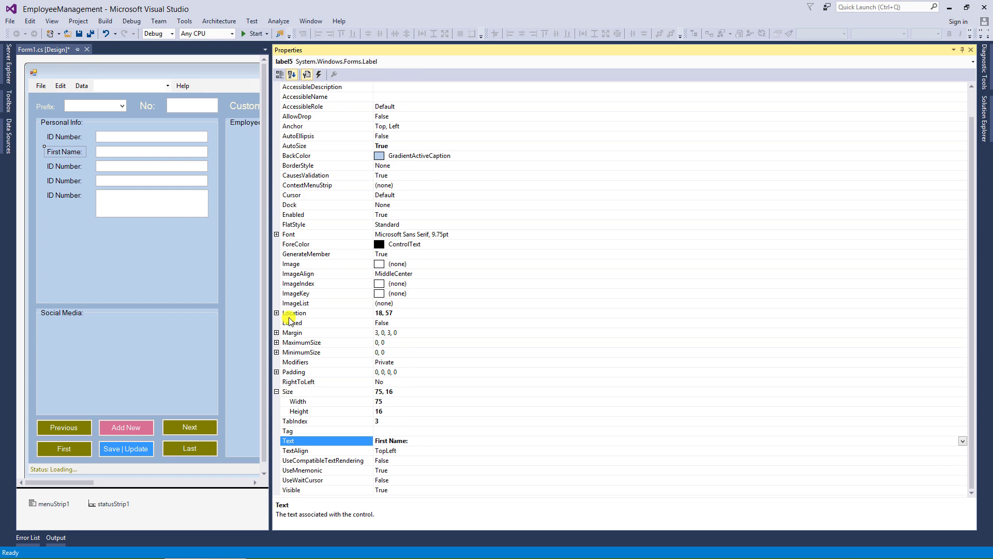
click(70, 165)
click(433, 441)
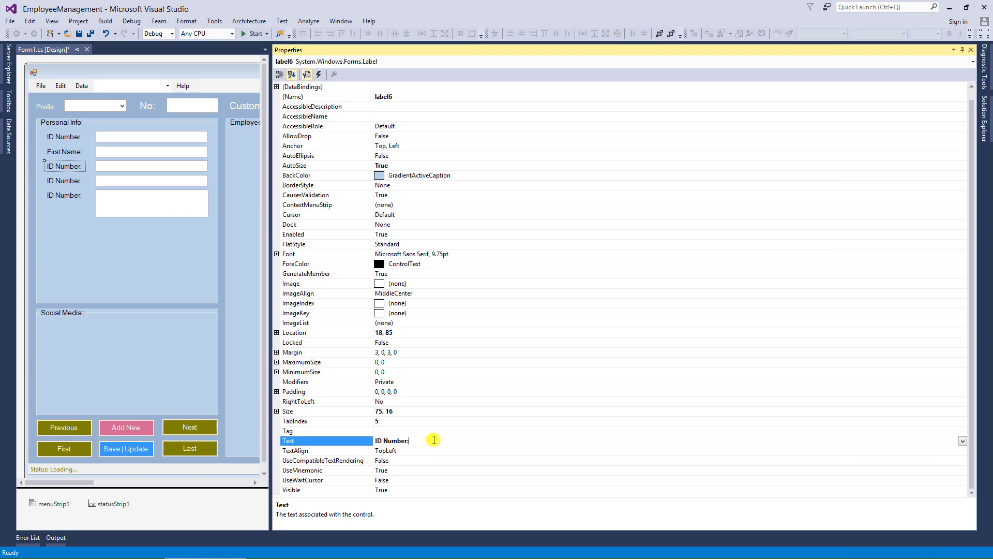
text(Last Name)
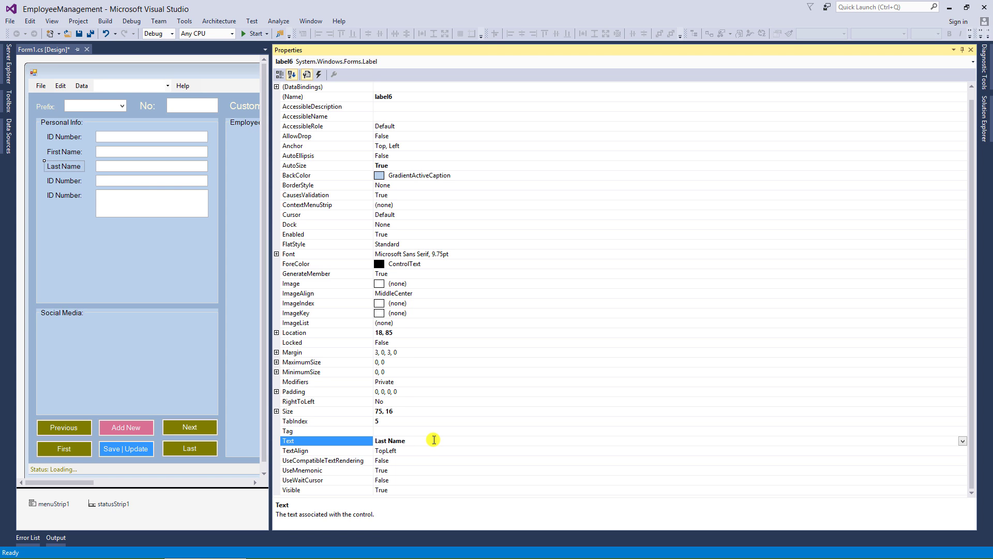
- Change the fourth row's label text to "Phone No:" and the fifth row's label text to "Address:"
click(78, 182)
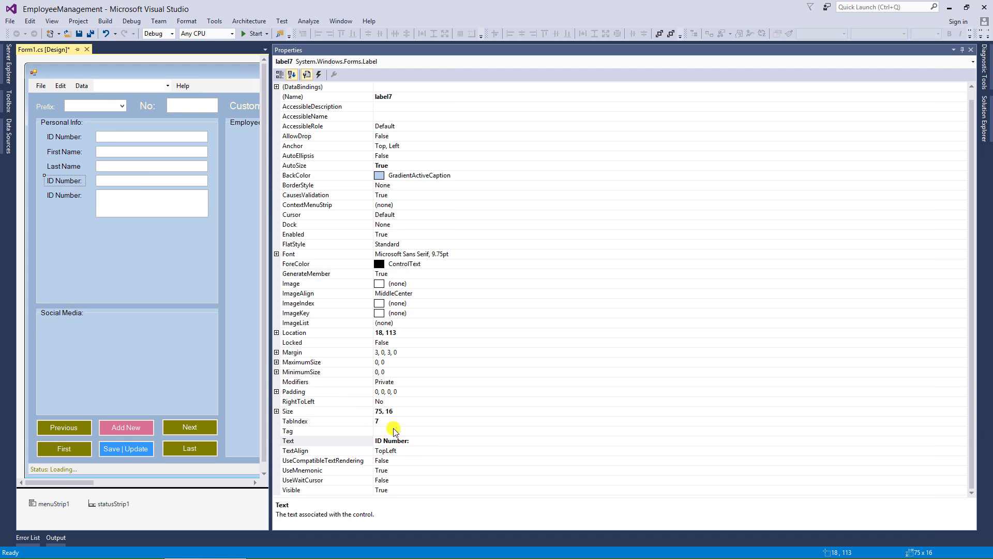
click(420, 440)
double_click(420, 440)
text(Phone No:)
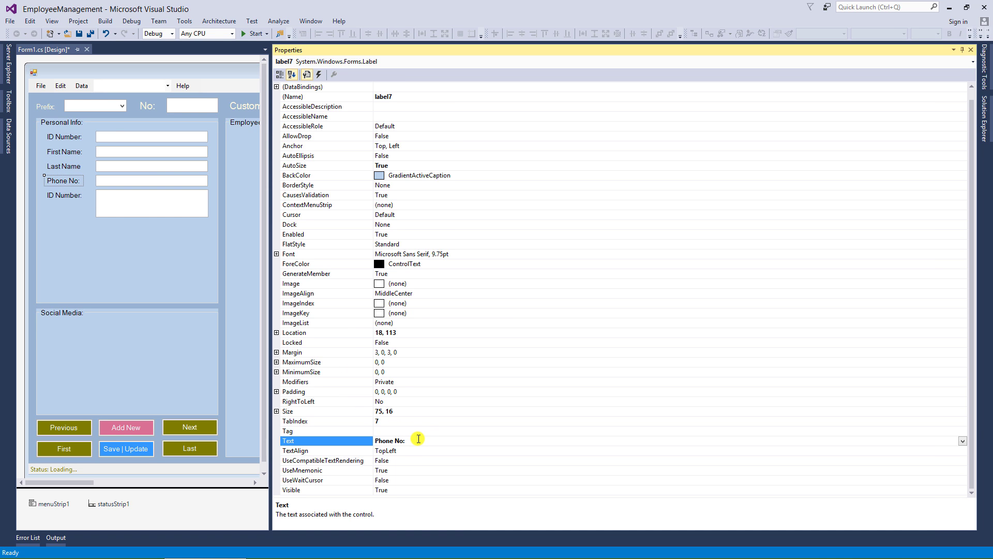
click(58, 196)
double_click(417, 439)
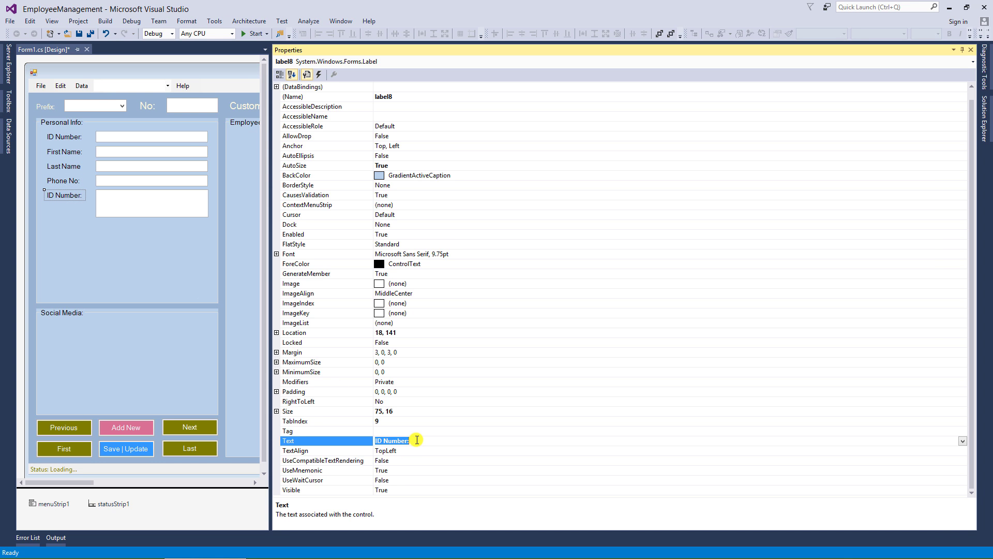
text(Address:)
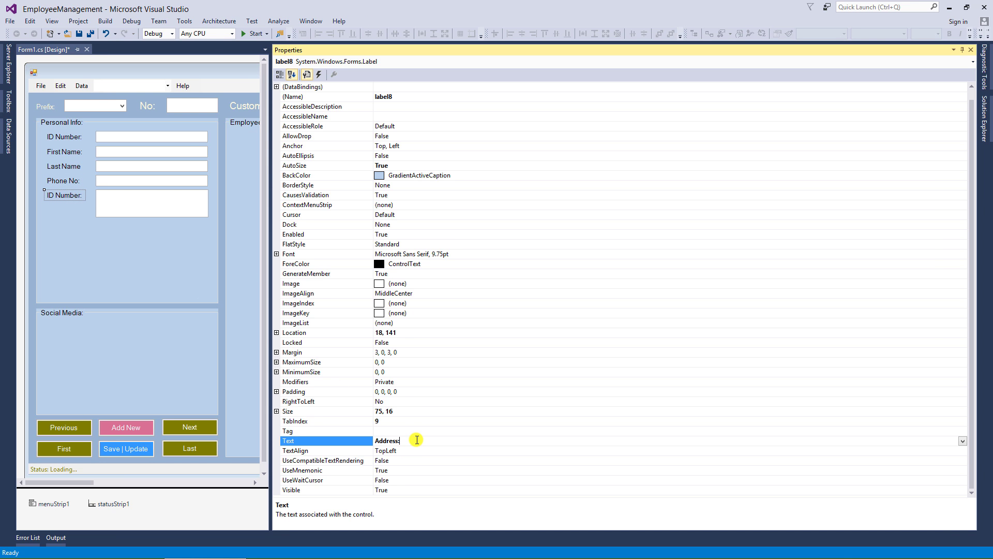
key(Return)
- Set the Name property of the text box beside the First Name label to FirstNameTextBox
click(186, 208)
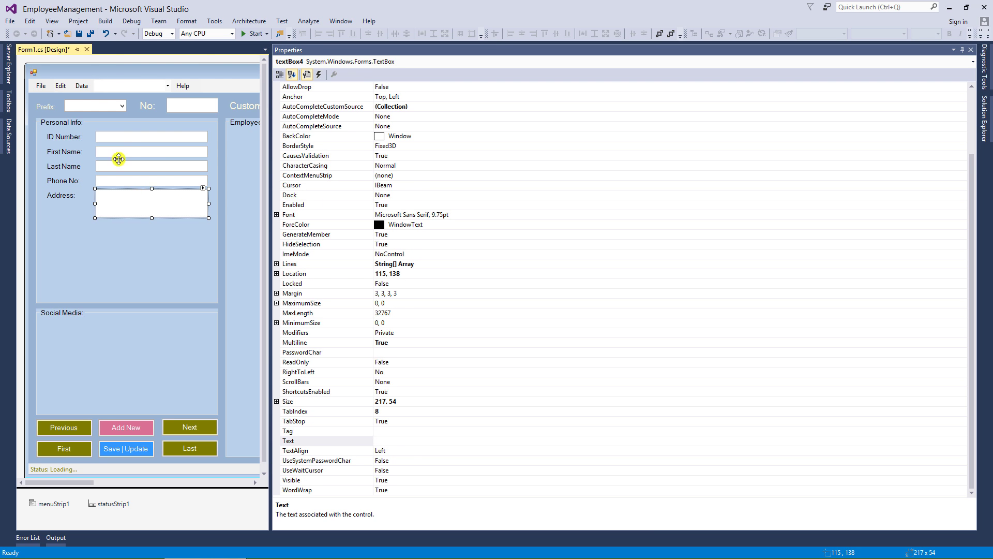
click(131, 137)
scroll(396, 124, up, 4)
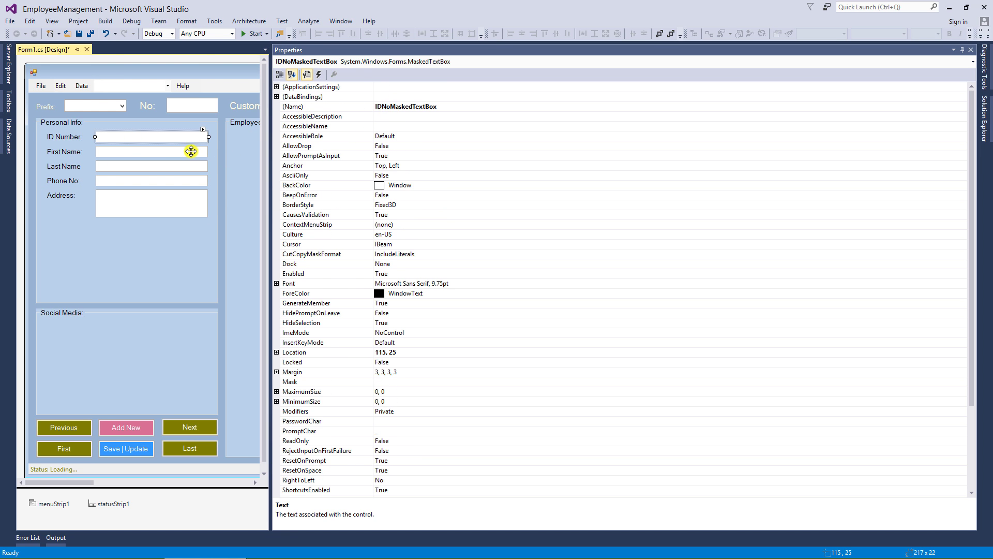
click(191, 151)
scroll(340, 141, up, 1)
click(399, 107)
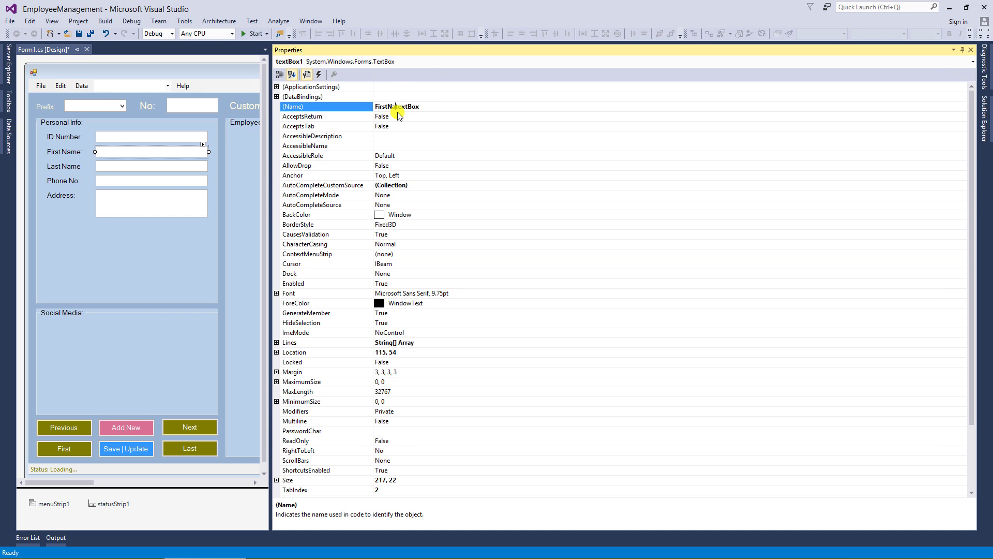
key(Delete)
key(Return)
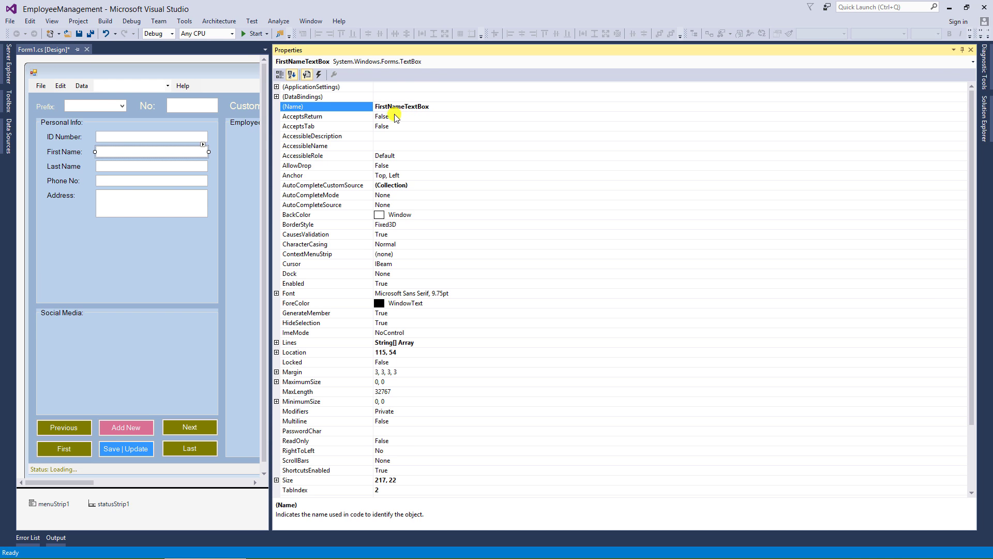
- Set the Name property of the text box beside the Last Name label to LastNameTextBox
click(167, 159)
click(173, 166)
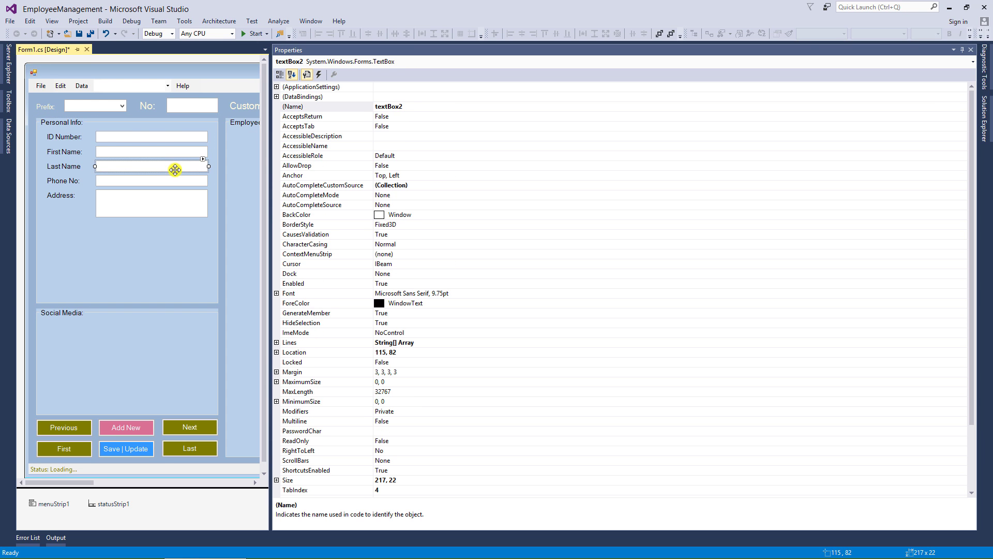
click(408, 107)
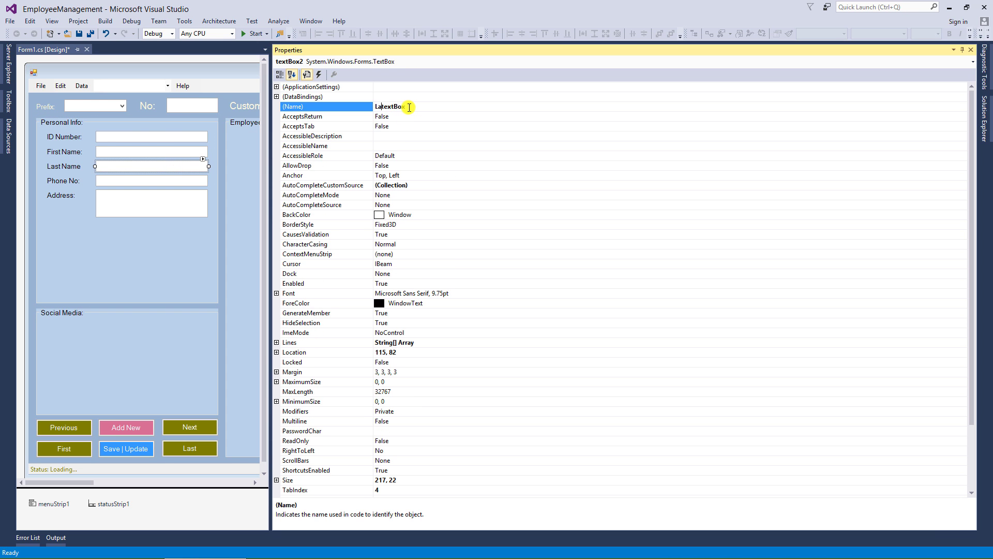
key(Delete)
key(Return)
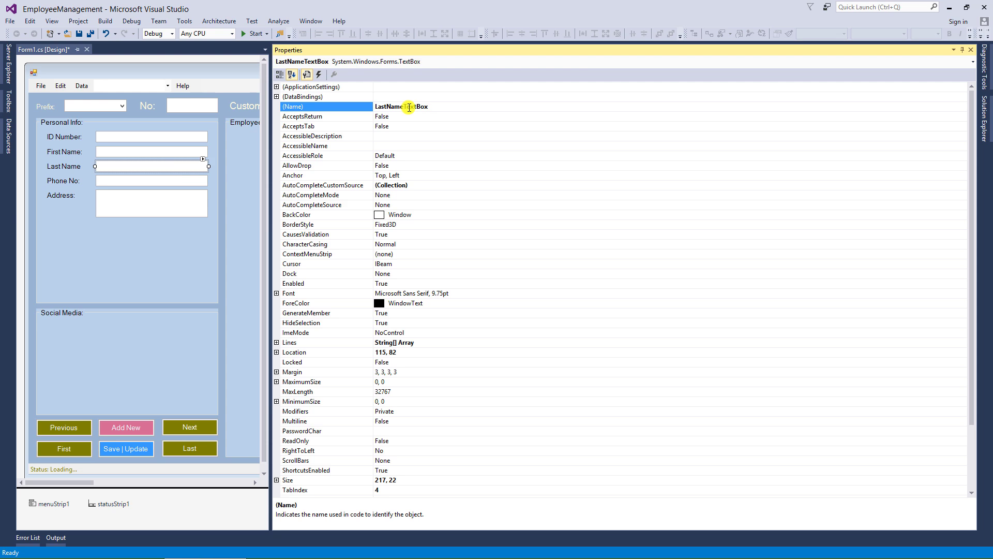
- Name the Phone No text box PhoneTextBox and the multiline Address text box AddressTextBox
click(166, 181)
click(418, 107)
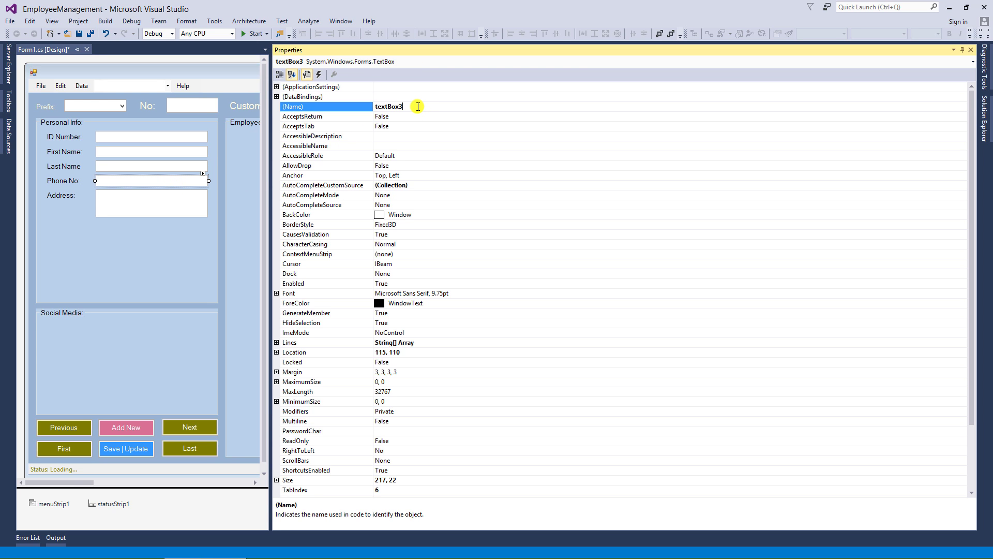
key(BackSpace)
key(Home)
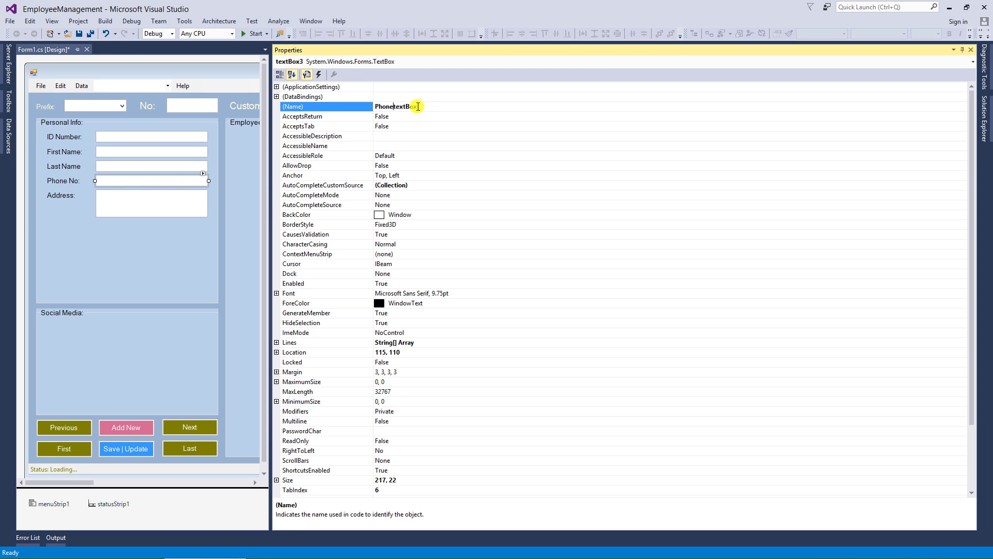
key(Return)
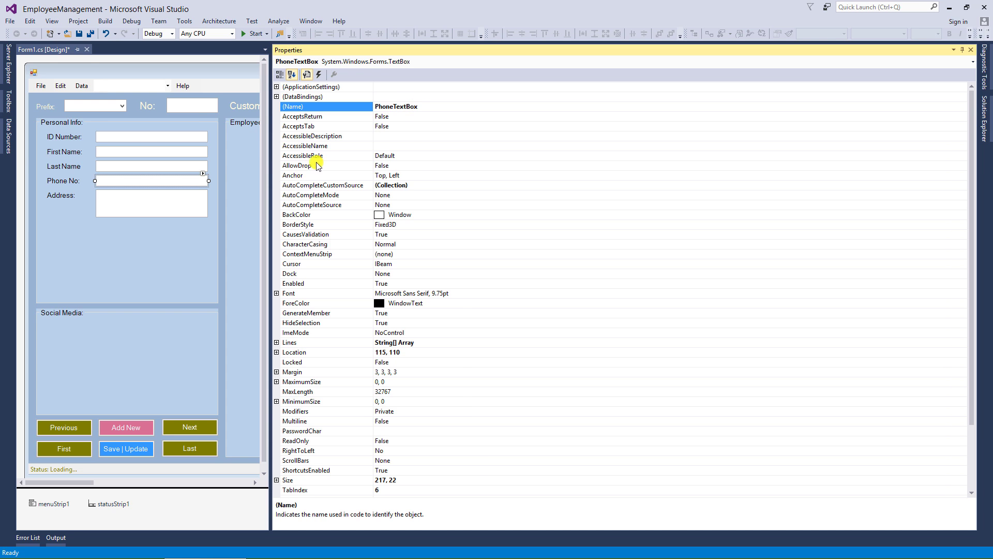
click(191, 199)
click(410, 105)
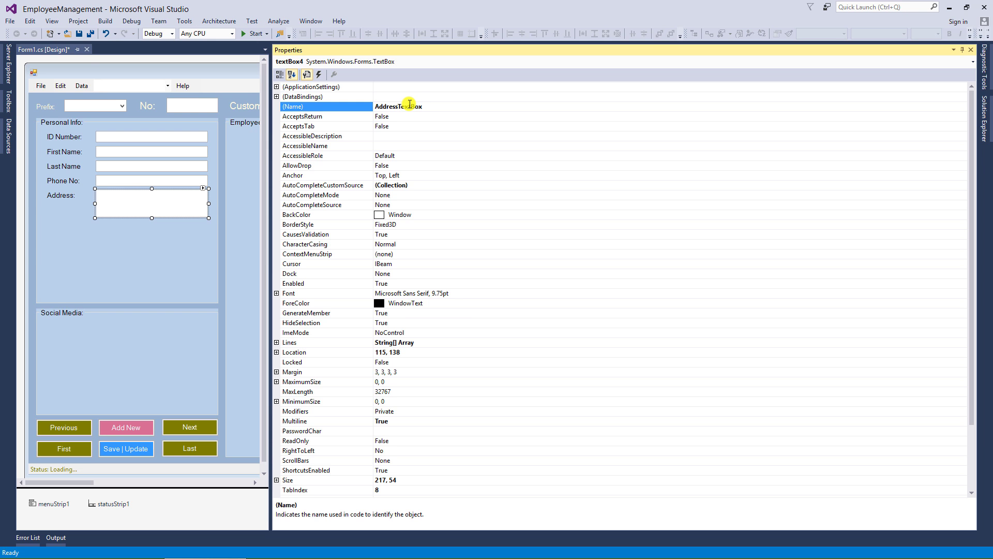
- Duplicate the Phone No label and text box pair and place the copy below the Address box, aligned with the column and leaving a one-row gap
click(133, 179)
ctrl+click(66, 181)
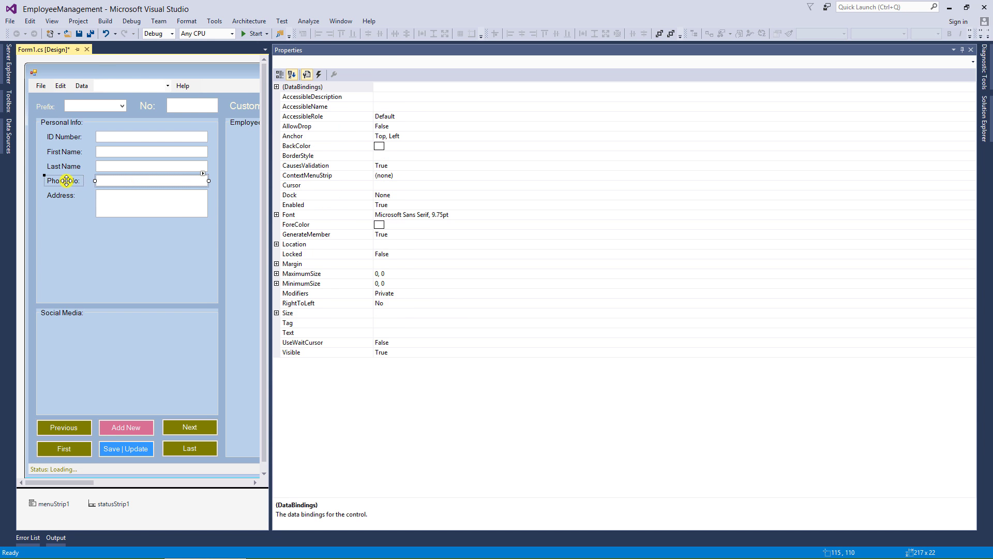
right_click(66, 180)
click(99, 286)
right_click(99, 280)
click(145, 385)
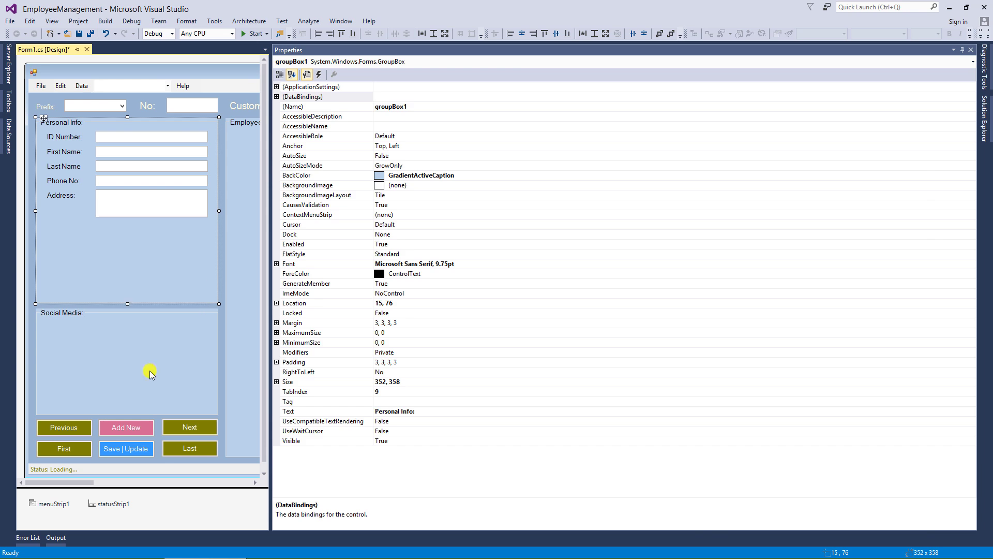
drag(160, 205, 158, 253)
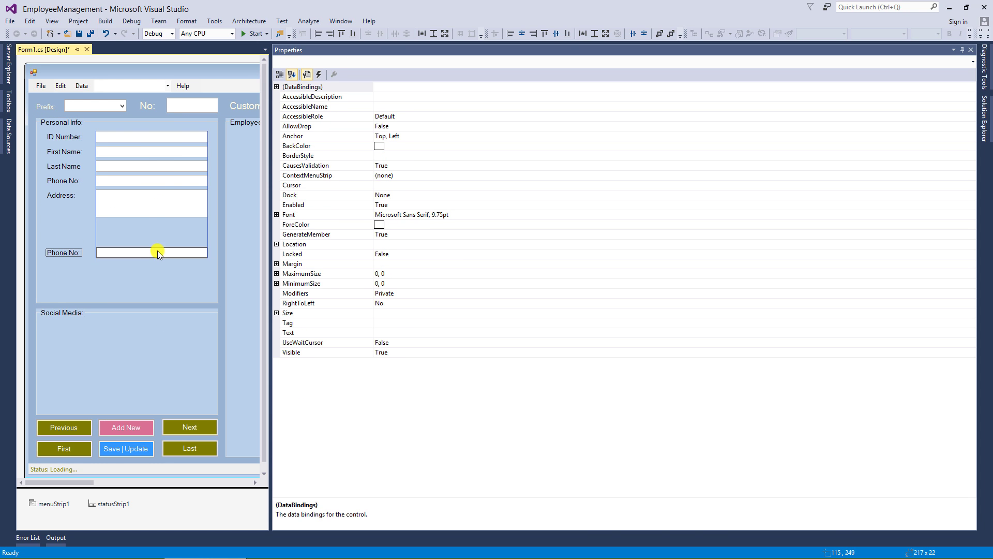
- Change the text of the duplicated Phone No label below the Address row to "Salary:"
click(78, 260)
click(72, 254)
click(407, 450)
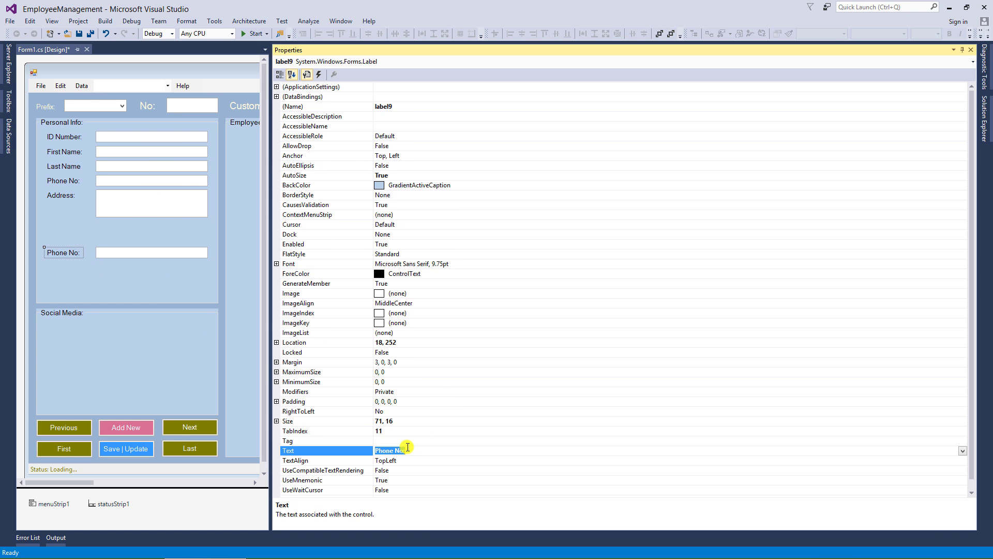
text(Salary:)
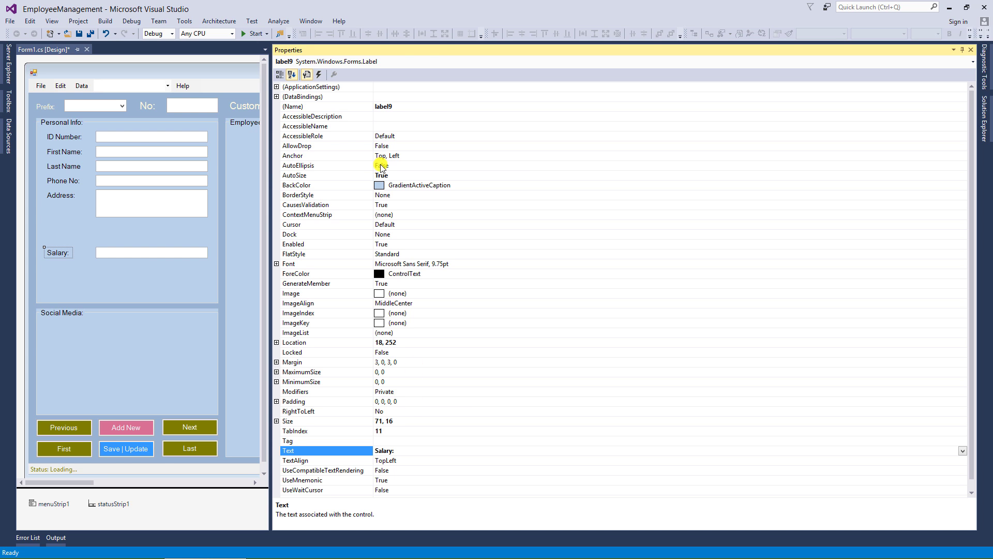
click(423, 116)
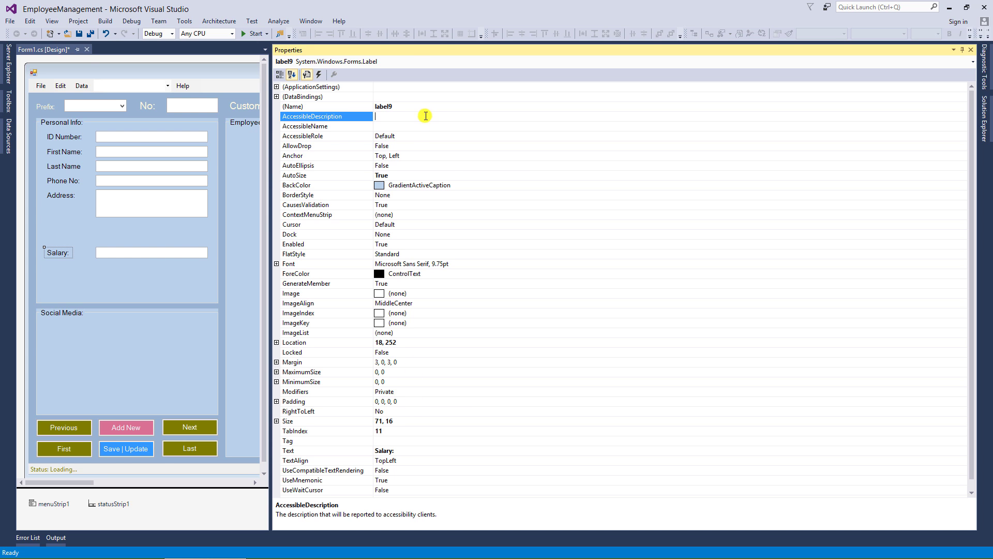
- Name the text box beside the Salary label SalaryTextBox and save the form
click(181, 252)
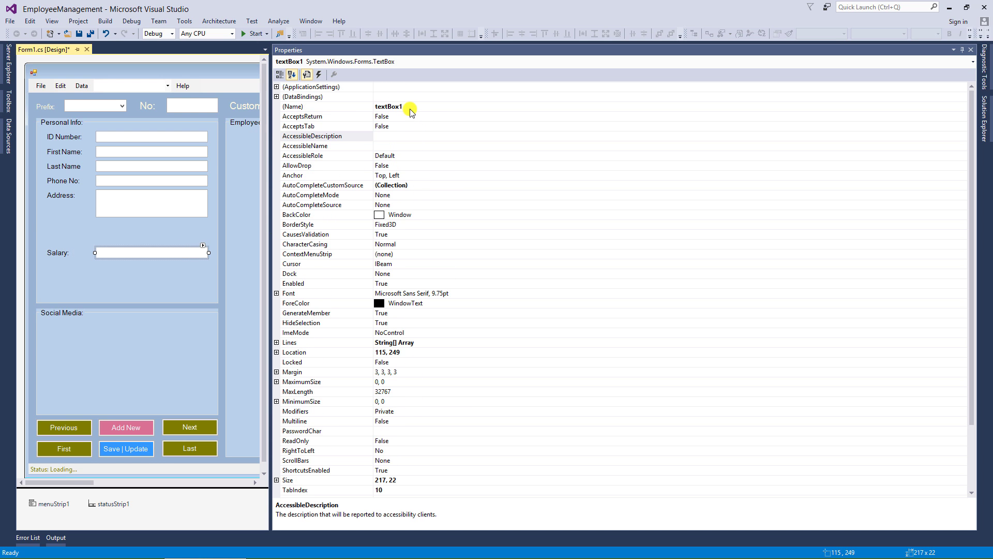
click(411, 106)
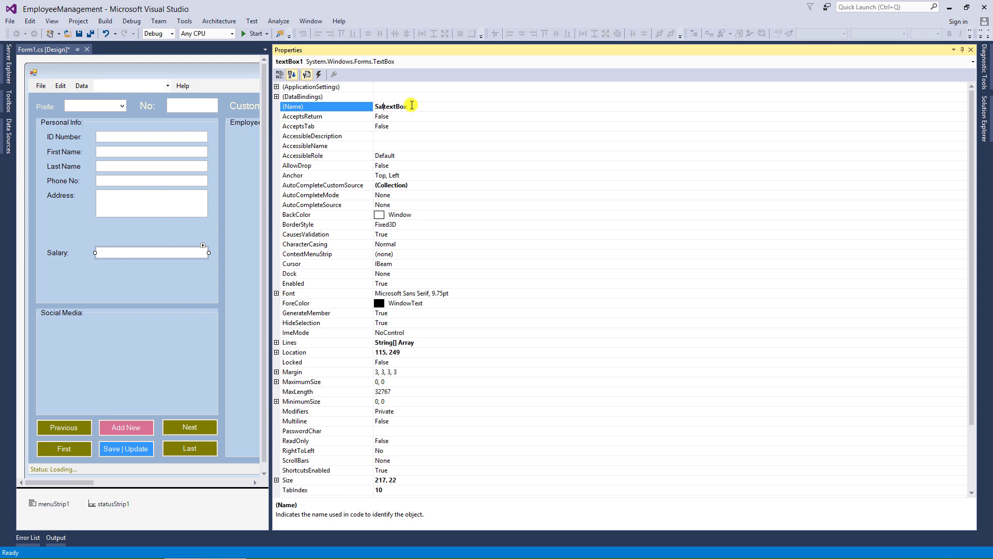
key(Return)
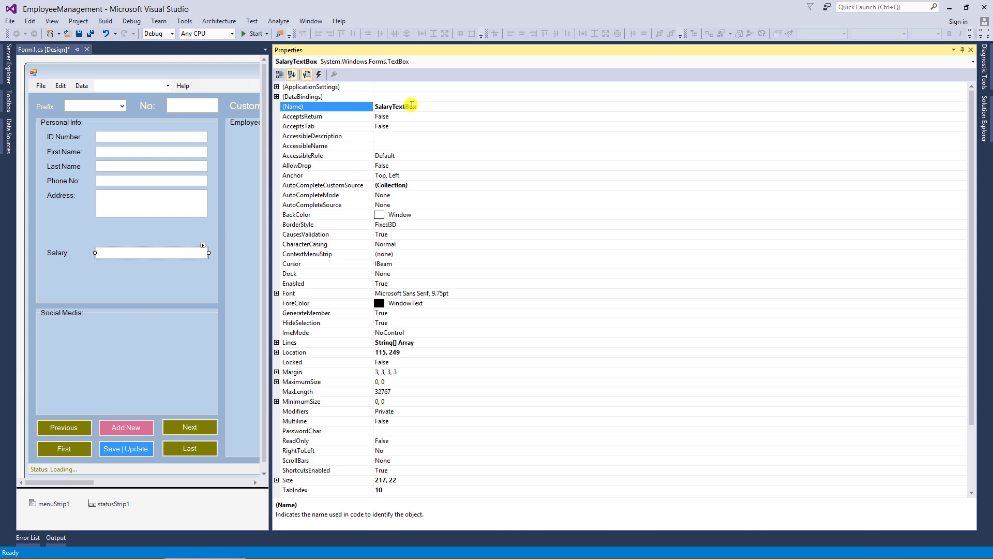
click(115, 73)
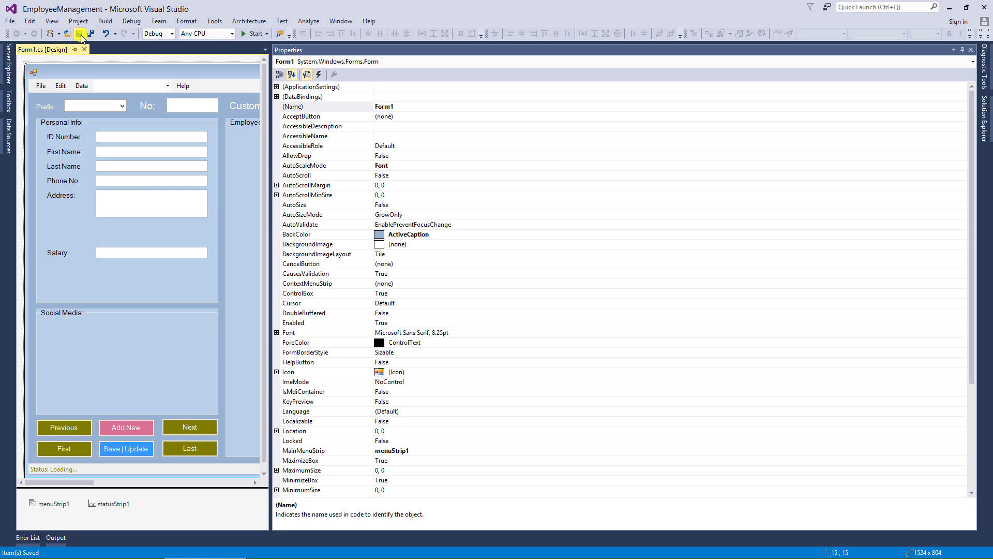
- Add a ComboBox in the gap between the Address and Salary rows and widen it to 217 to match the text boxes
click(8, 100)
click(39, 61)
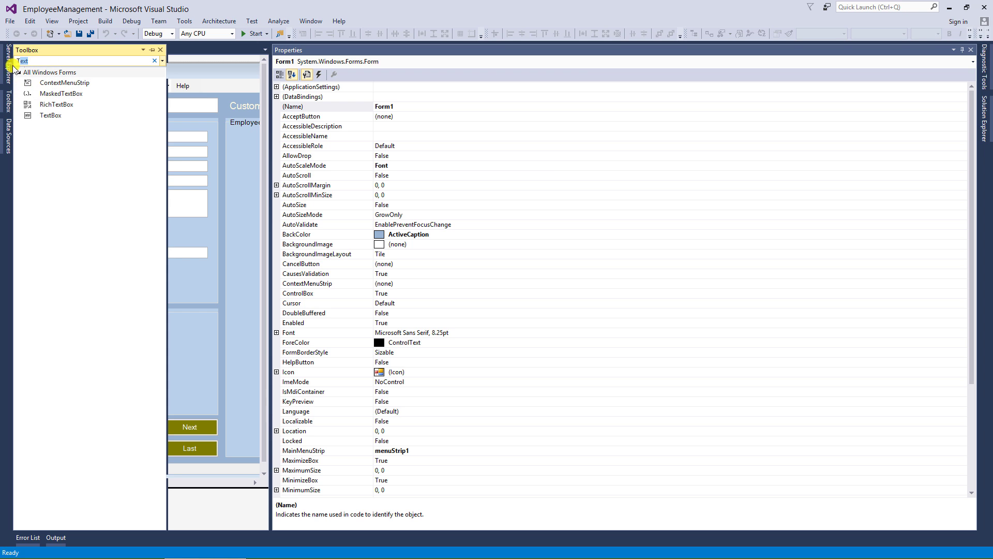
text(com)
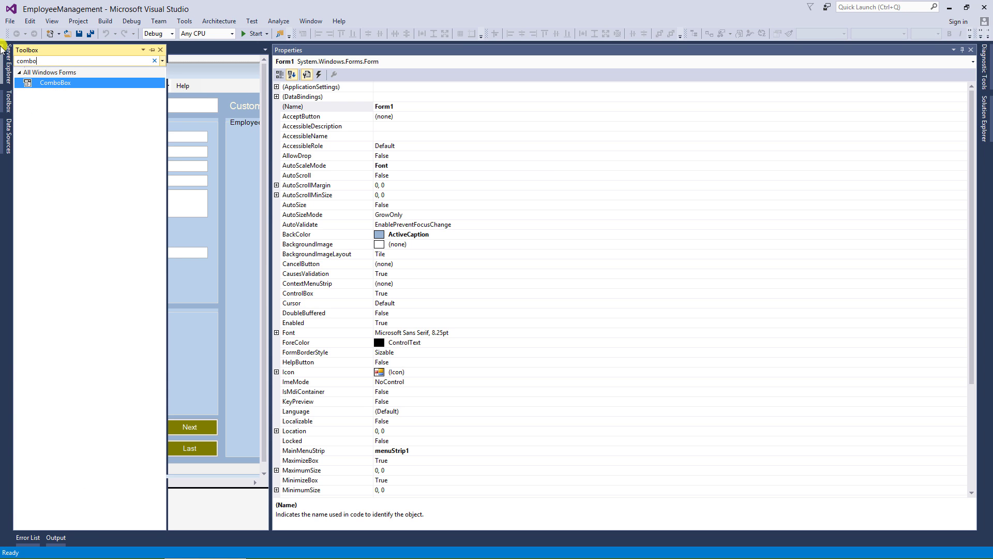
text(bo)
drag(50, 83, 99, 229)
drag(160, 228, 208, 227)
right_click(179, 231)
click(230, 349)
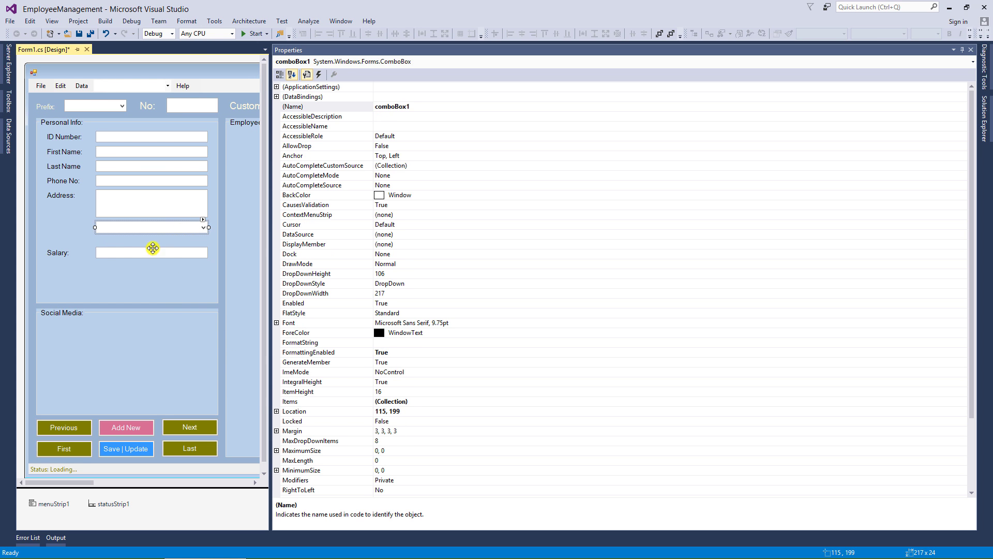
- Duplicate the combo box directly below the first one, and move the Salary text box down beneath the copy
right_click(156, 243)
click(196, 345)
drag(149, 211, 145, 260)
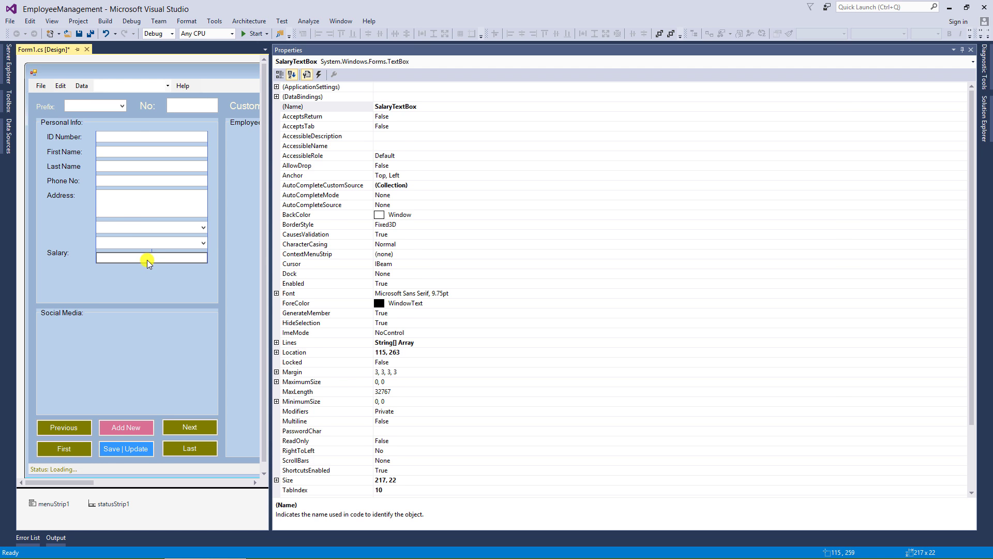
click(137, 275)
- Duplicate the Address label twice and place one copy beside each of the two combo boxes, aligned with the label column
click(60, 195)
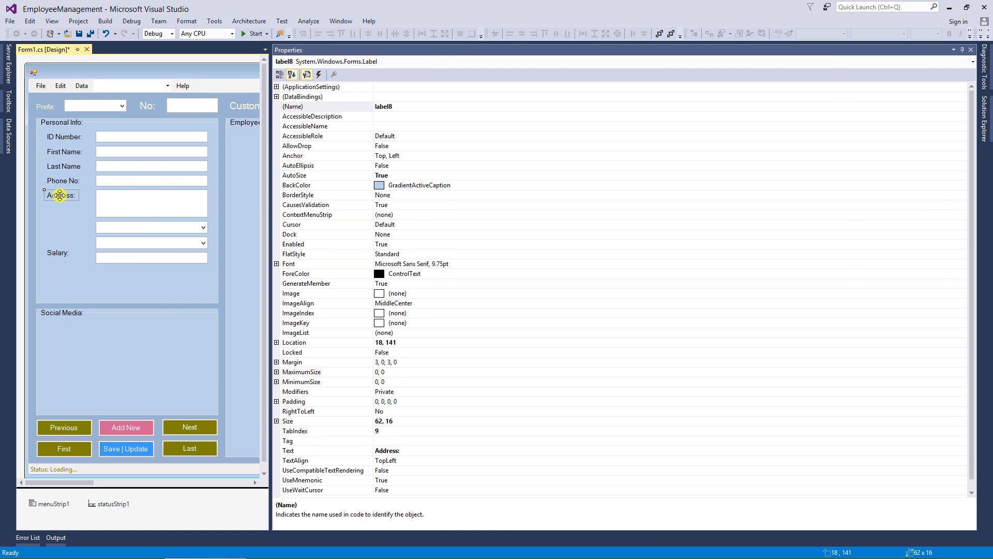
right_click(59, 195)
click(95, 302)
right_click(64, 227)
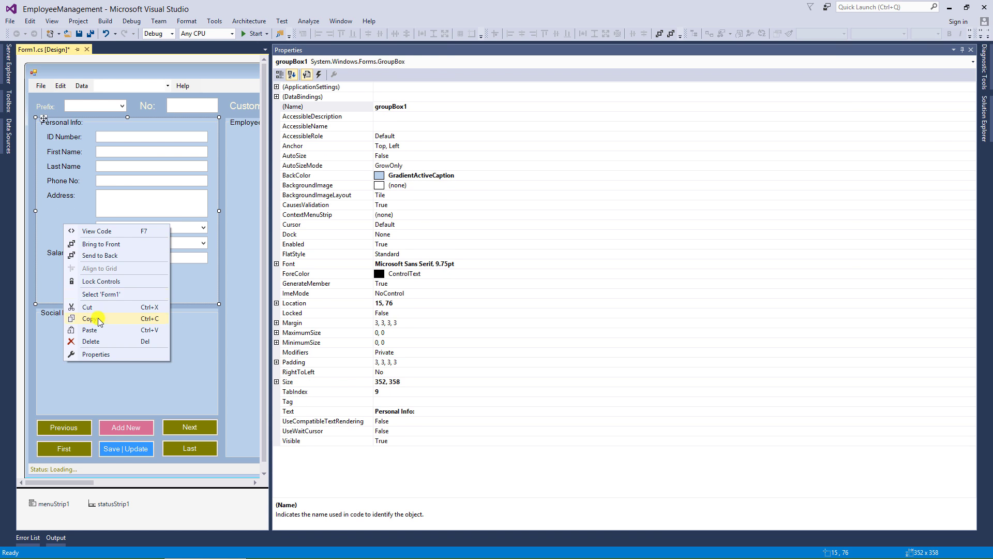
click(98, 328)
drag(133, 213, 68, 231)
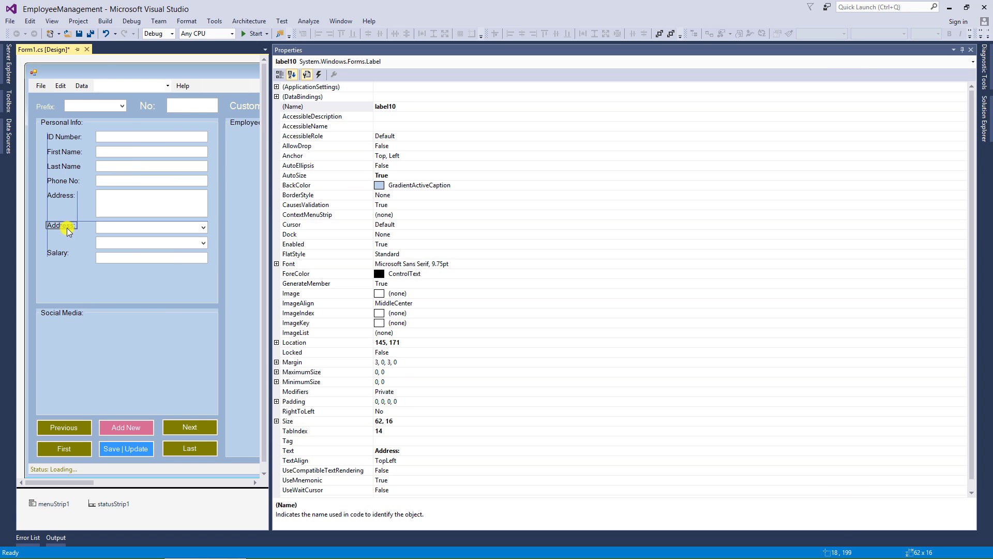
click(67, 238)
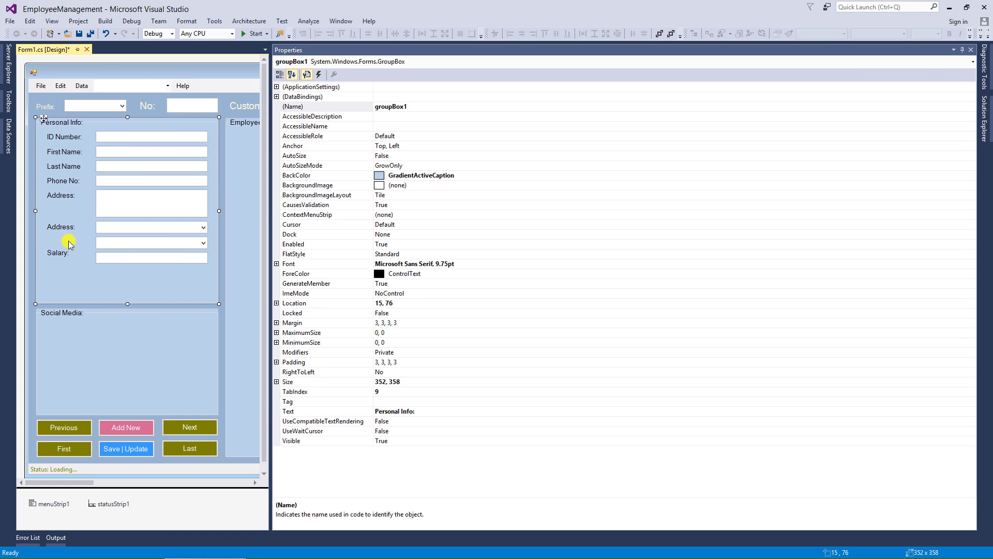
right_click(66, 238)
click(98, 348)
drag(145, 219, 71, 245)
click(67, 268)
- Change the text of the label beside the upper combo box to "Job Title:"
click(69, 228)
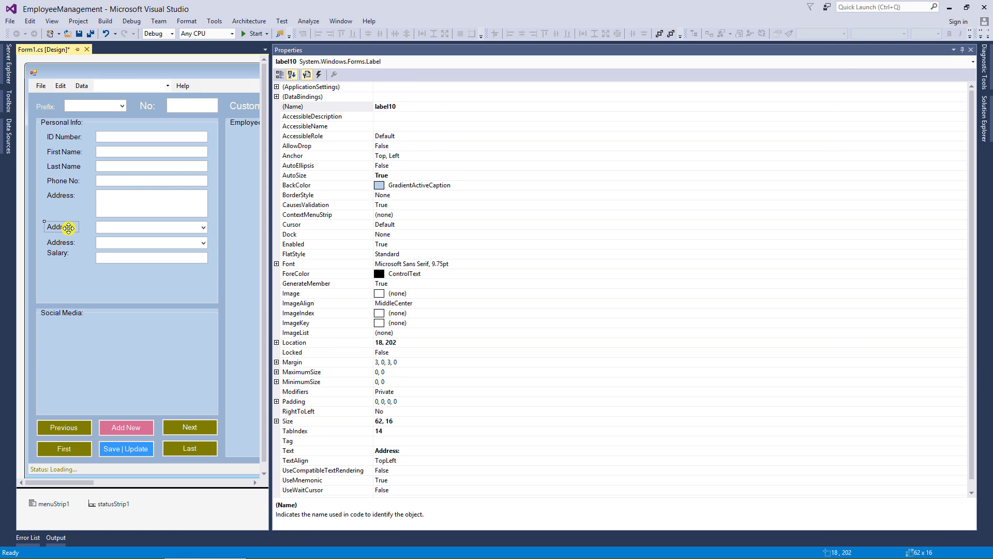
scroll(410, 414, down, 1)
click(437, 442)
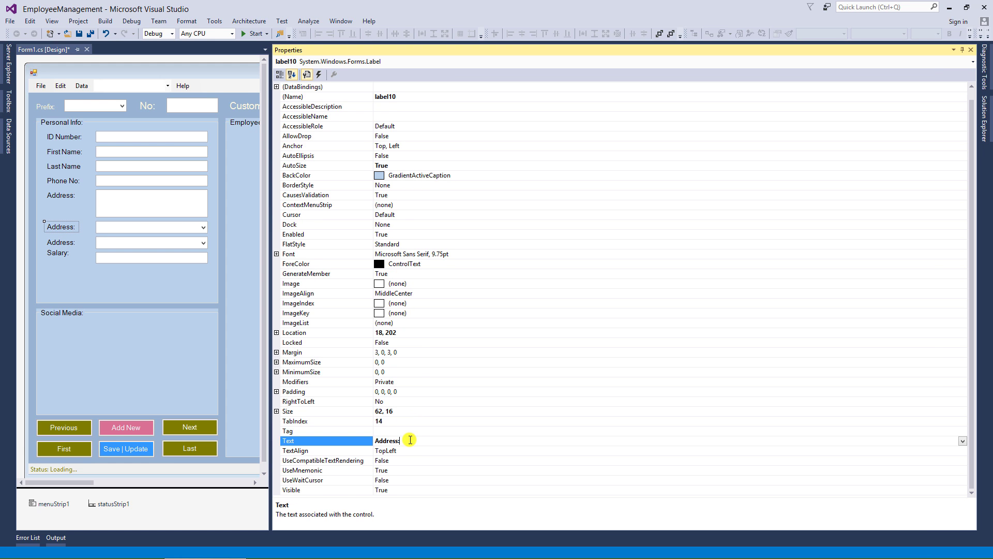
double_click(401, 440)
text(Job Title:)
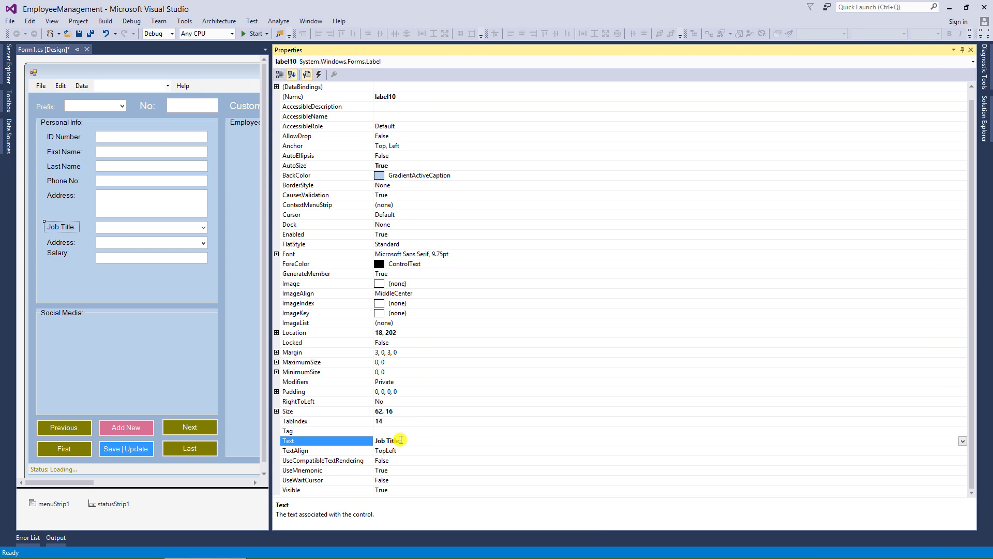
- Change the text of the label beside the lower combo box to "Department:" and align the Salary label with its text box
click(60, 241)
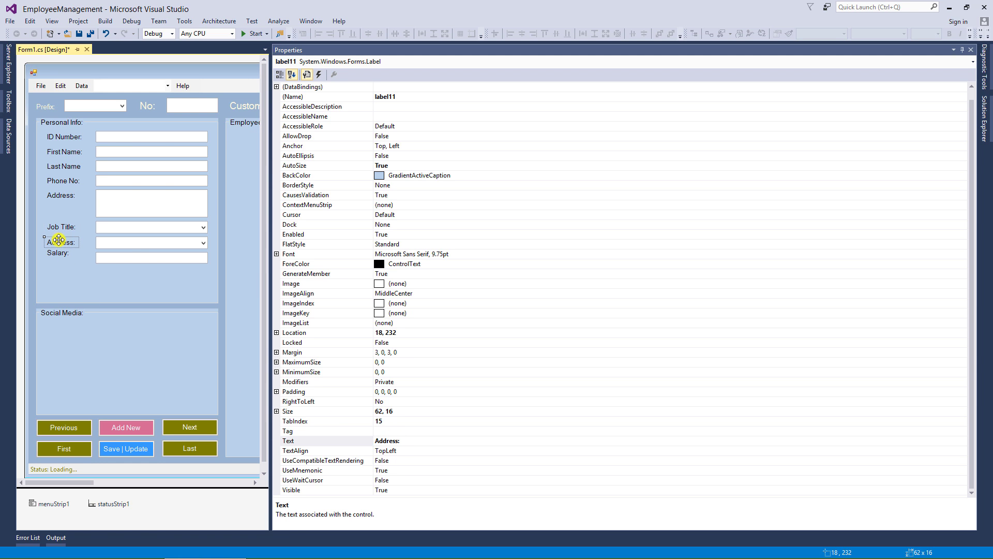
double_click(412, 440)
text(Department:)
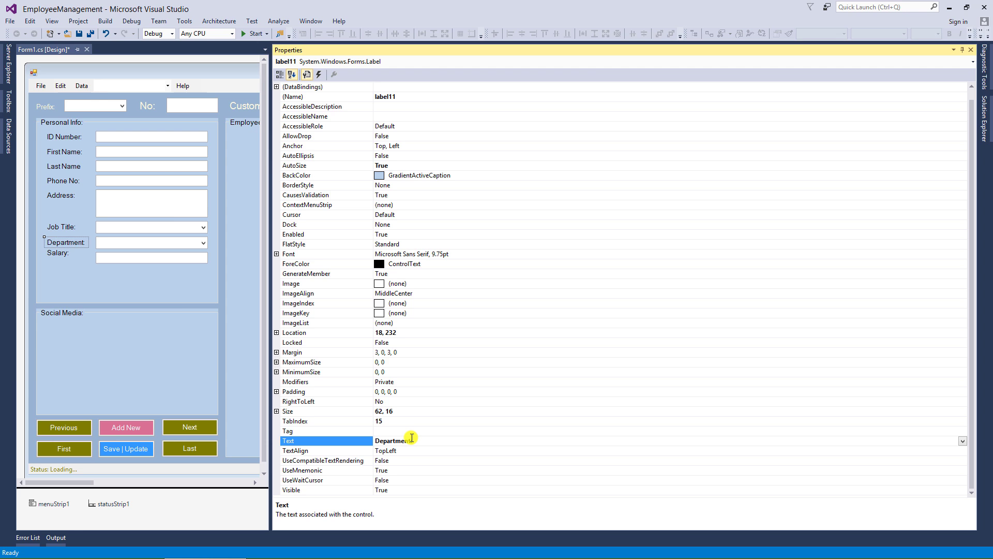
click(58, 258)
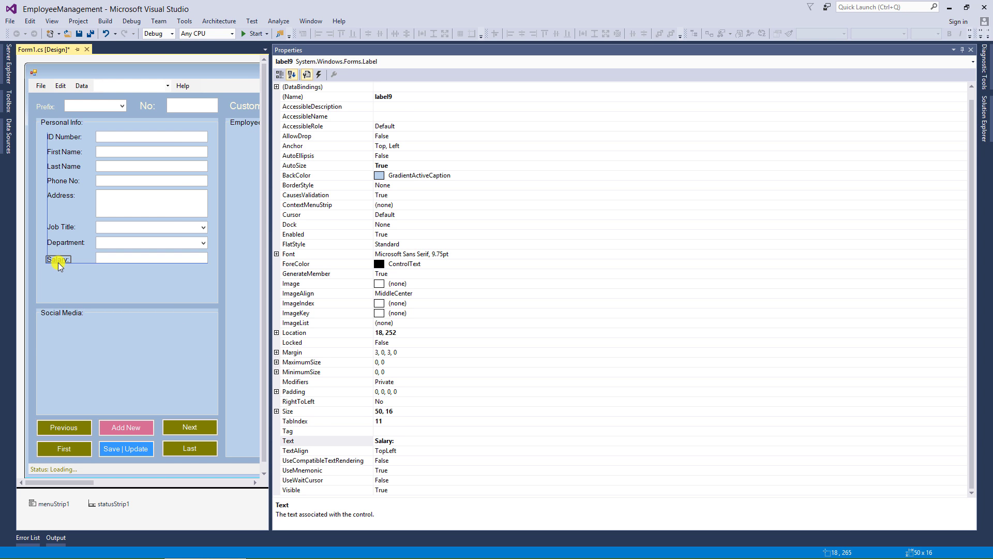
click(60, 272)
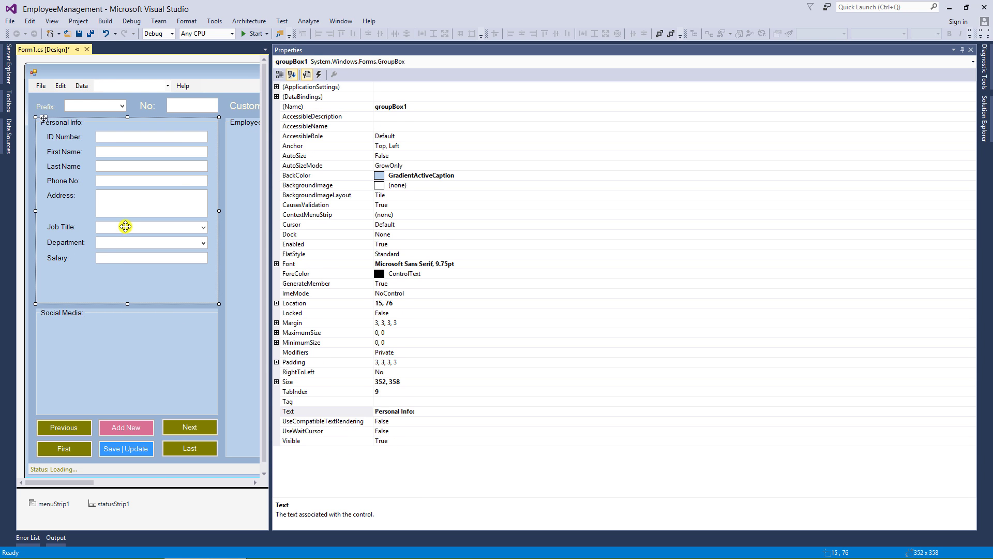
- Name the combo box beside the Job Title label JobTitleComboBox
click(127, 226)
scroll(405, 171, up, 3)
click(408, 106)
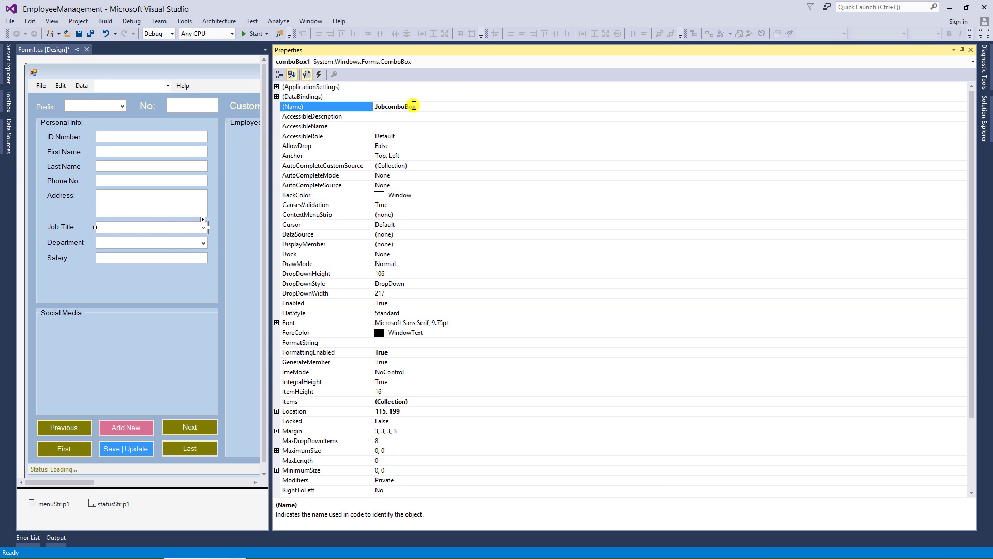
text(JobTitleComboBox)
key(Return)
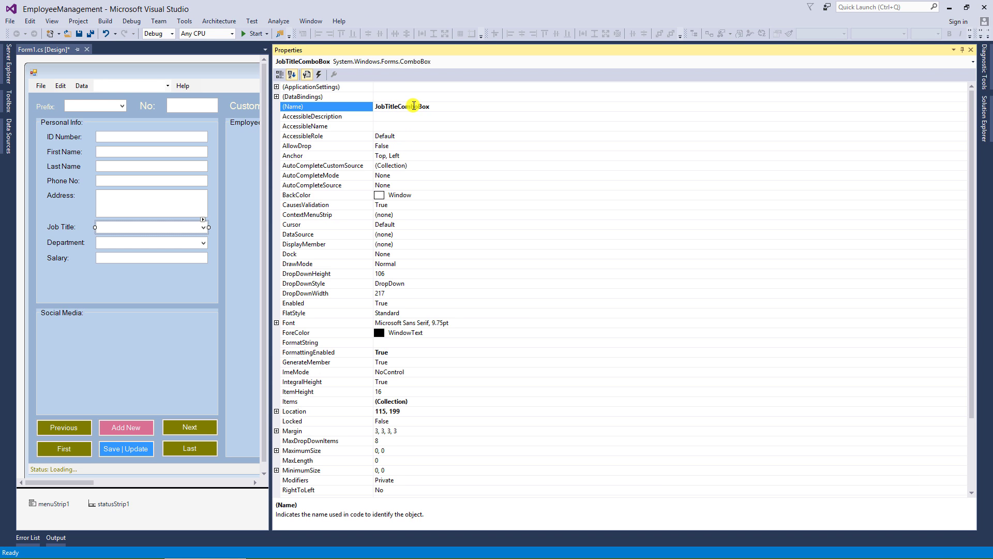
- Name the combo box beside the Department label DepartmentComboBox and save the form
click(150, 243)
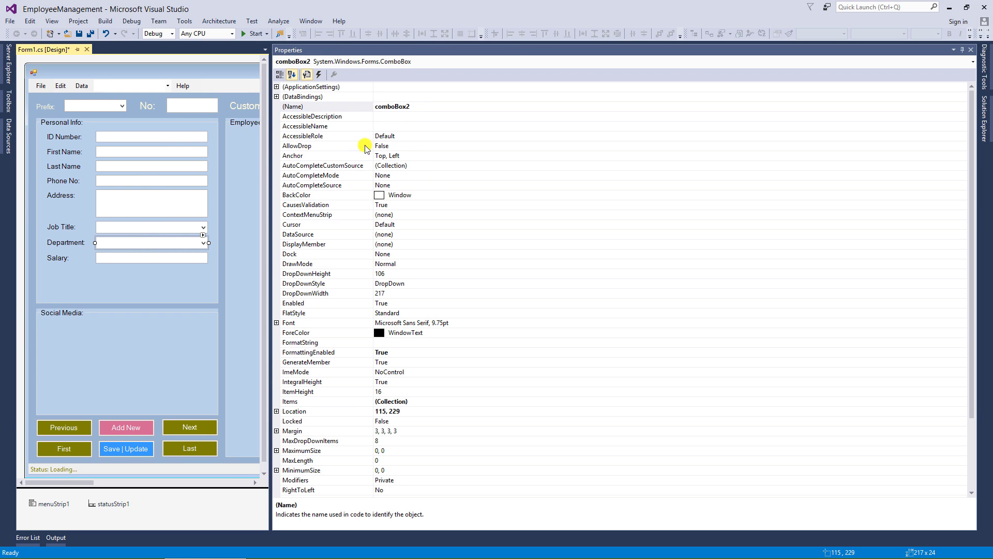
click(418, 105)
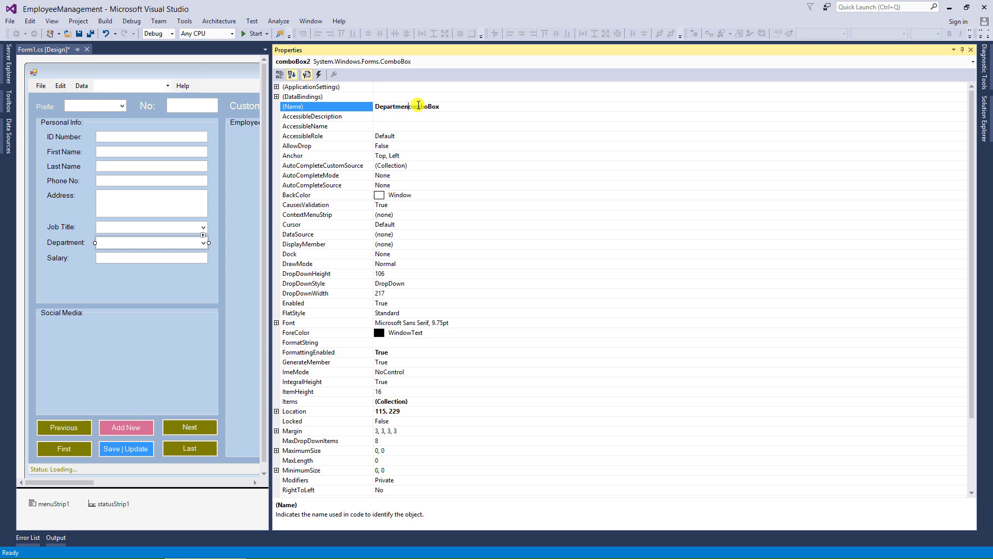
key(Return)
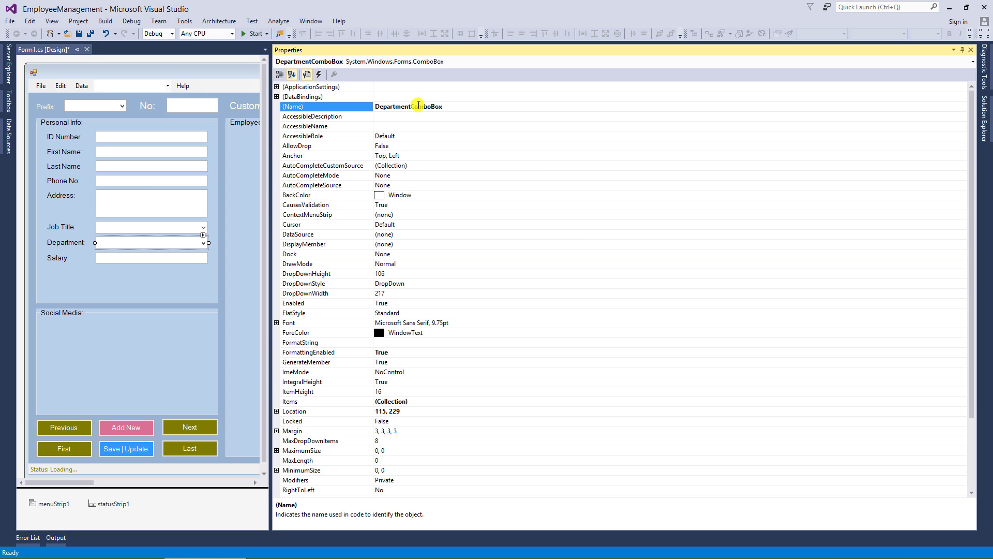
click(157, 70)
key(ctrl+s)
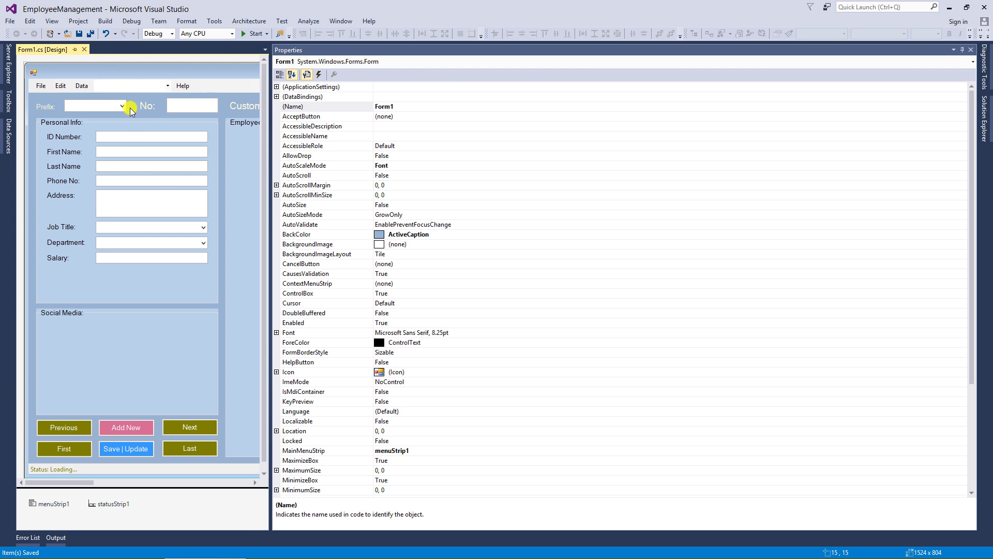
- Find the DateTimePicker control by searching for "date" and add one below the Salary text box, aligned with the input column
click(8, 106)
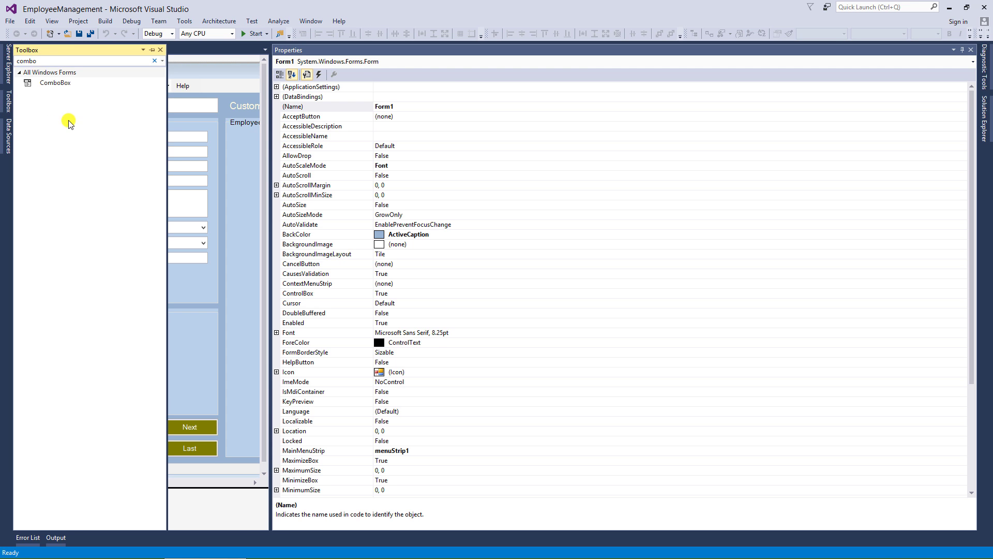
double_click(40, 62)
text(date)
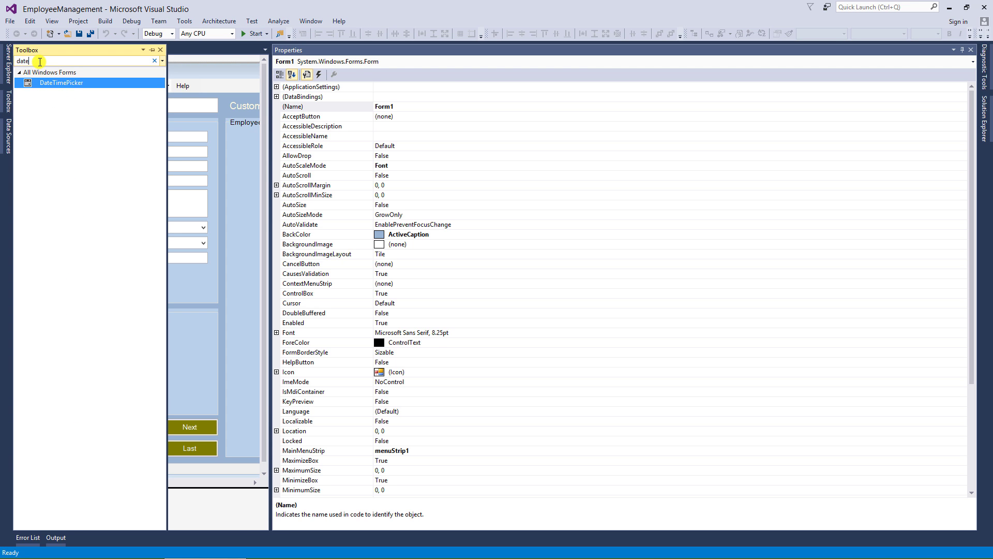
drag(31, 83, 101, 280)
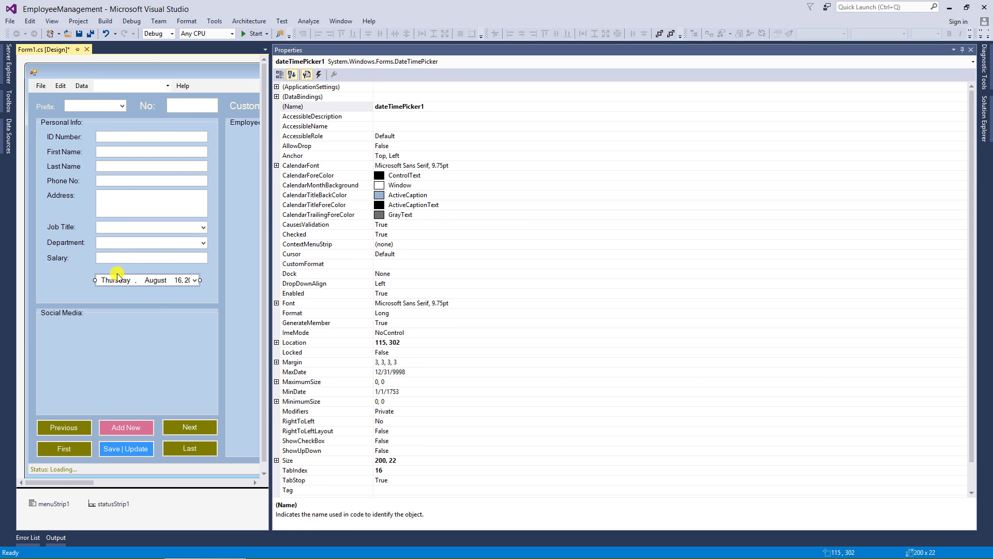
- Duplicate the date picker and stack the two pickers below the Salary text box, aligned with the input column
right_click(121, 280)
click(172, 389)
right_click(134, 295)
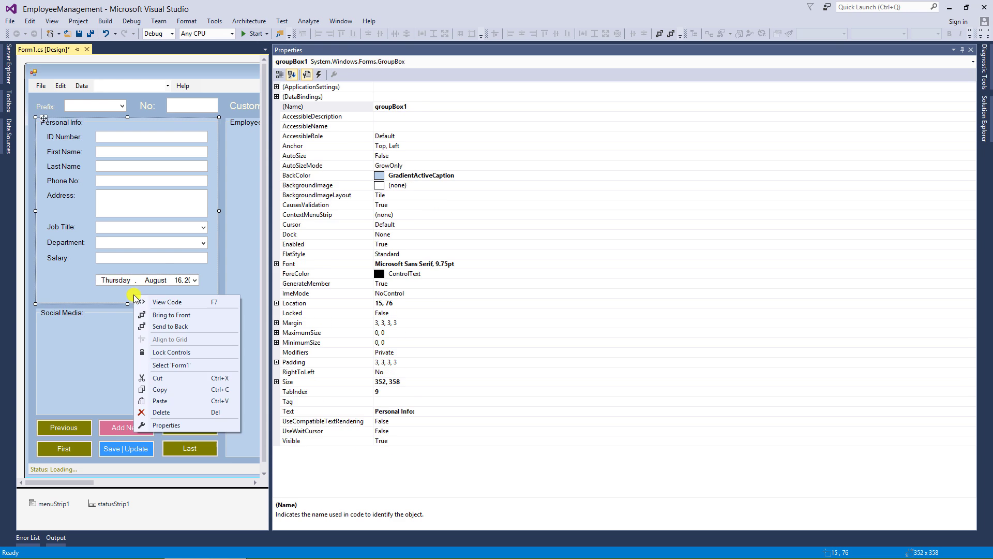
click(160, 400)
drag(129, 208, 147, 274)
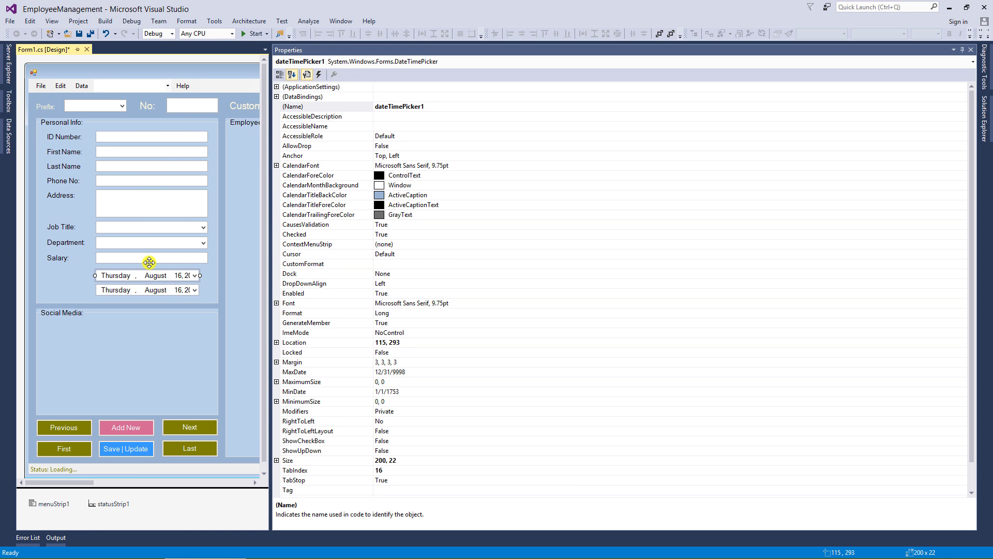
- Set the upper date picker's Format property to Short
double_click(397, 255)
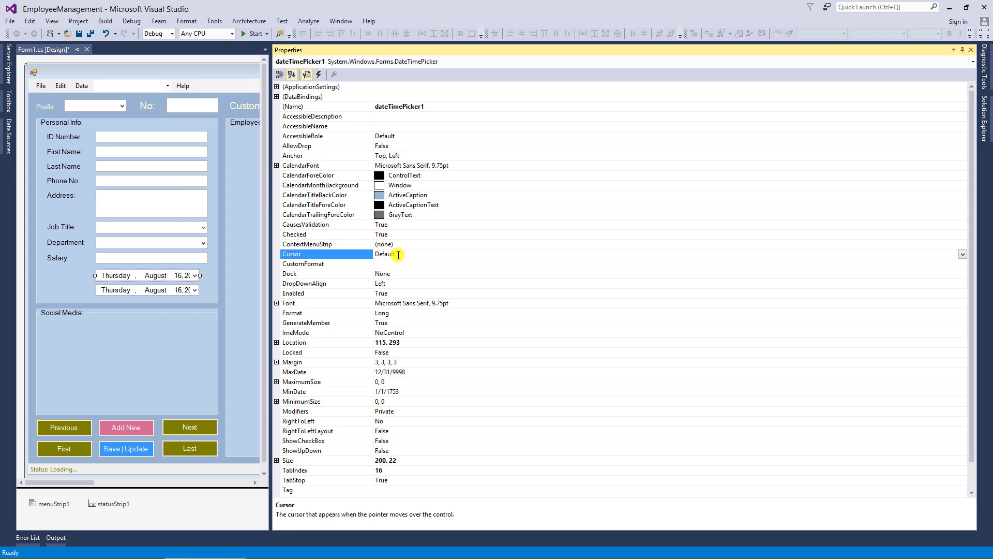
double_click(398, 255)
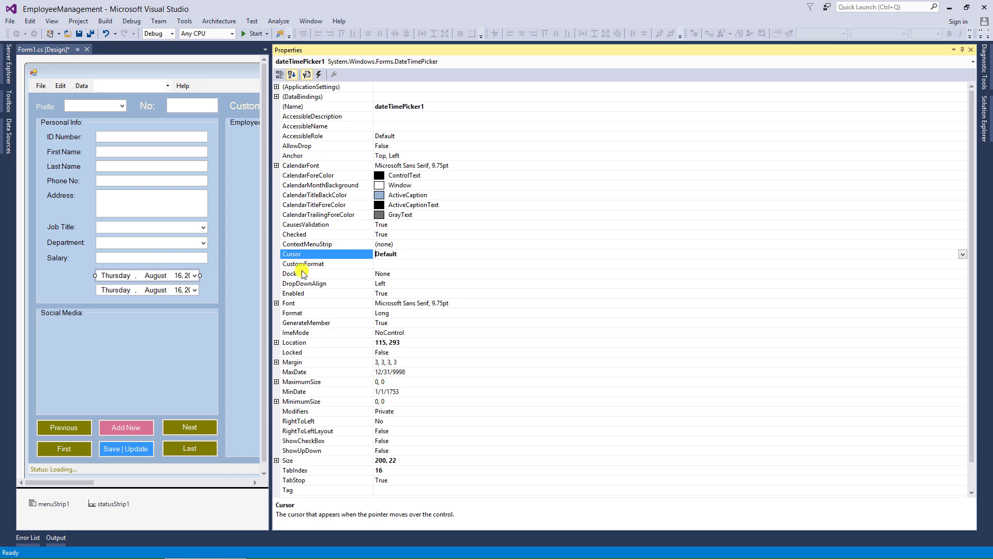
click(153, 291)
click(155, 276)
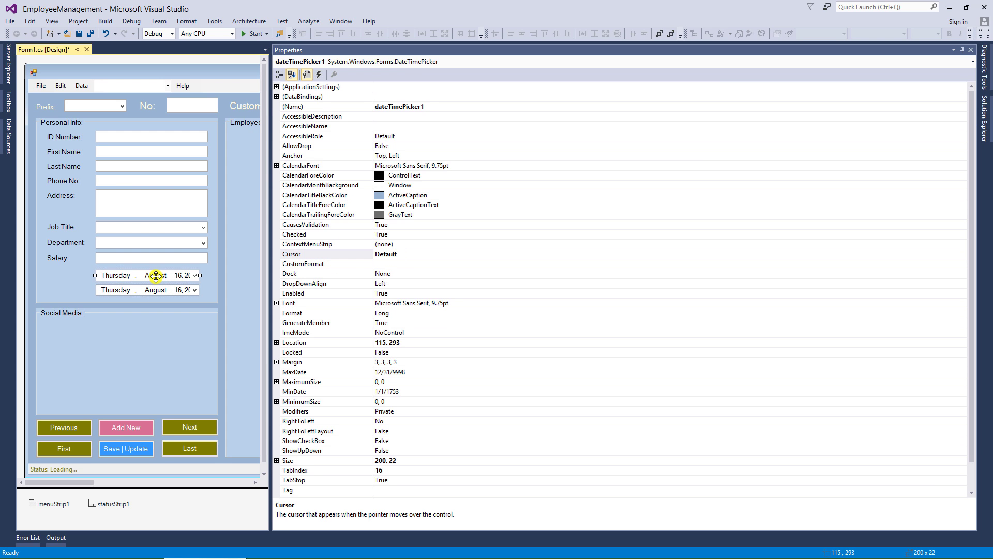
click(422, 314)
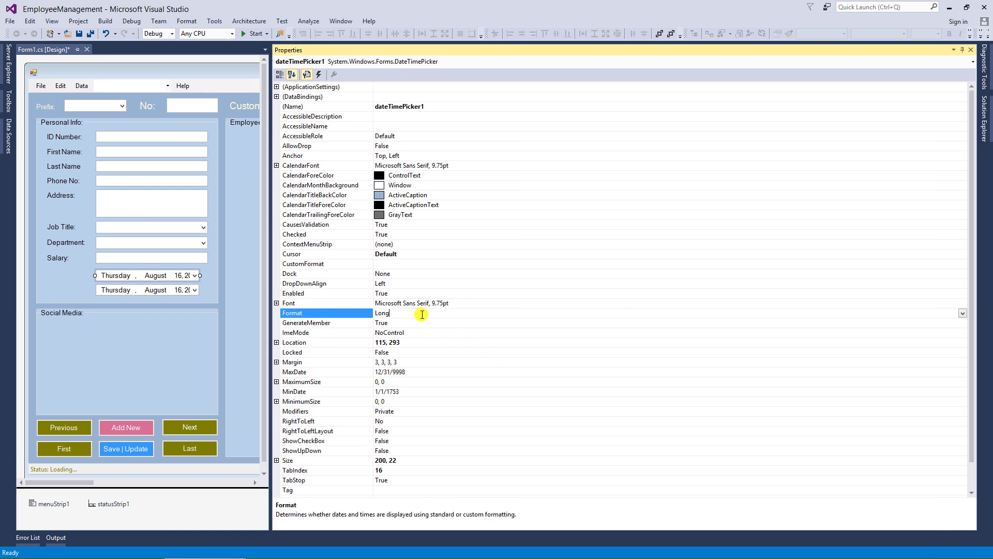
double_click(403, 313)
click(395, 323)
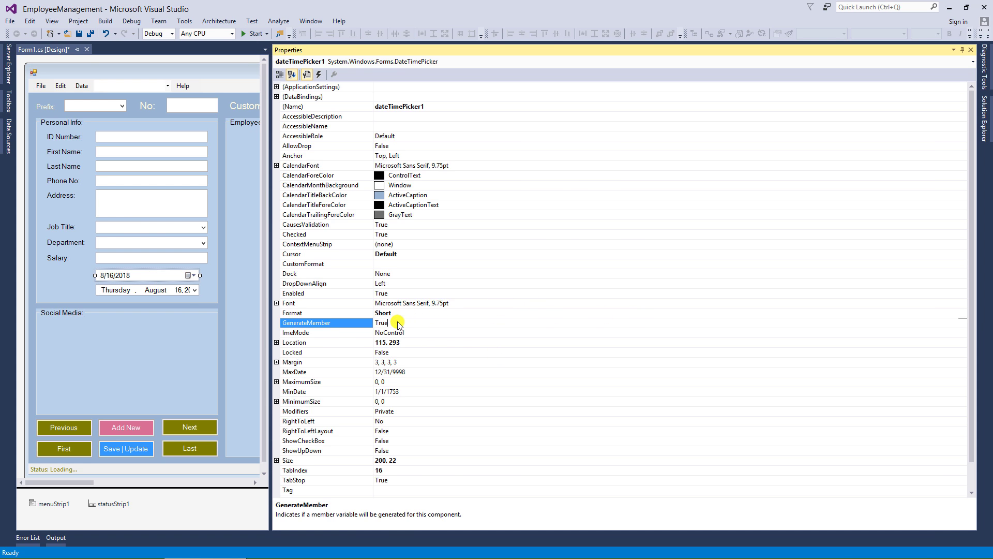
click(394, 313)
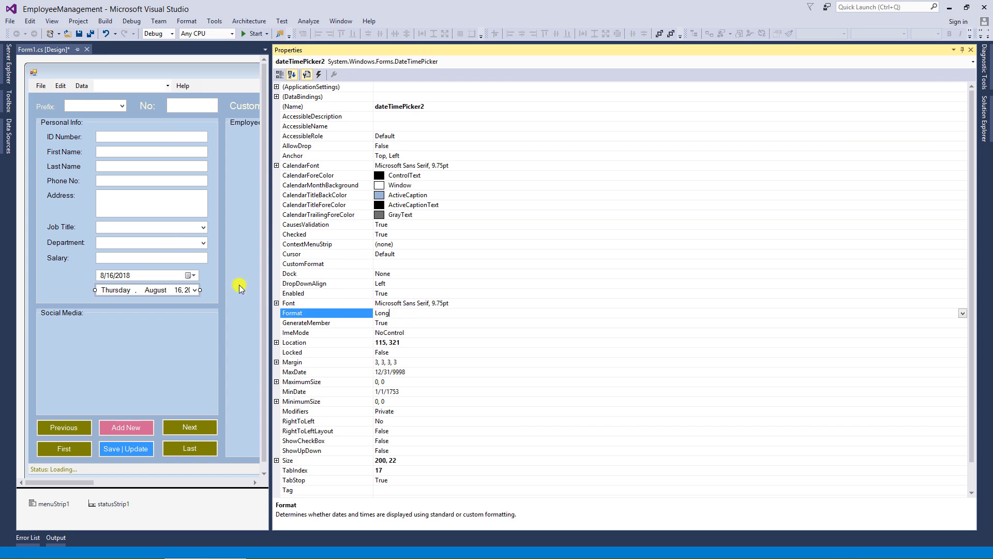
- Narrow the upper date picker and move it closer to the Salary text box, and widen the lower date picker to 217
click(193, 275)
click(195, 289)
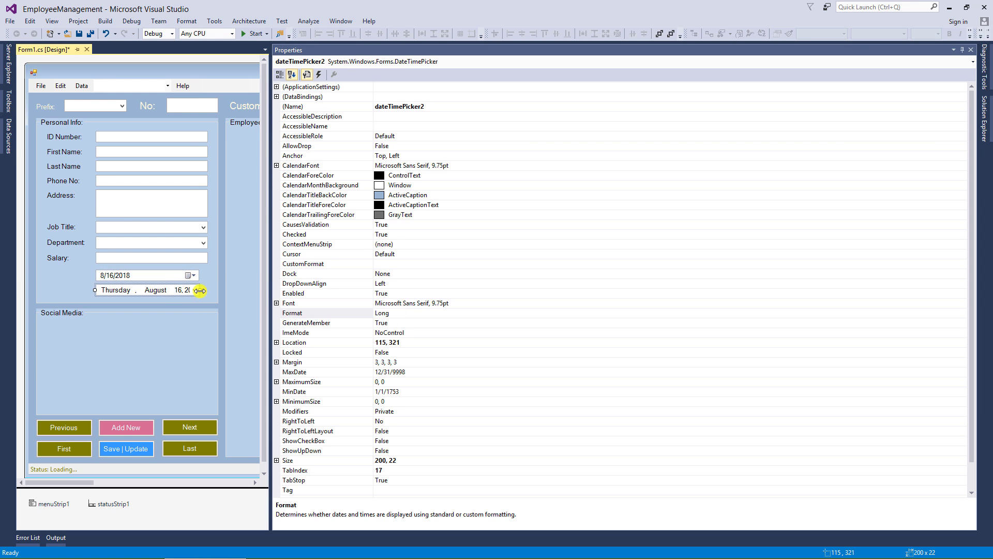
drag(199, 290, 155, 275)
click(104, 276)
click(145, 290)
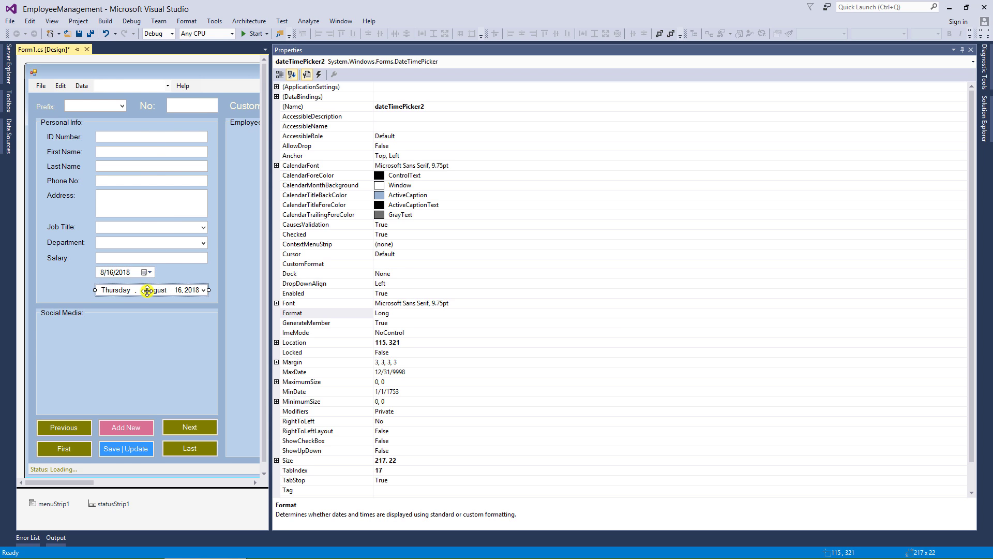
click(87, 280)
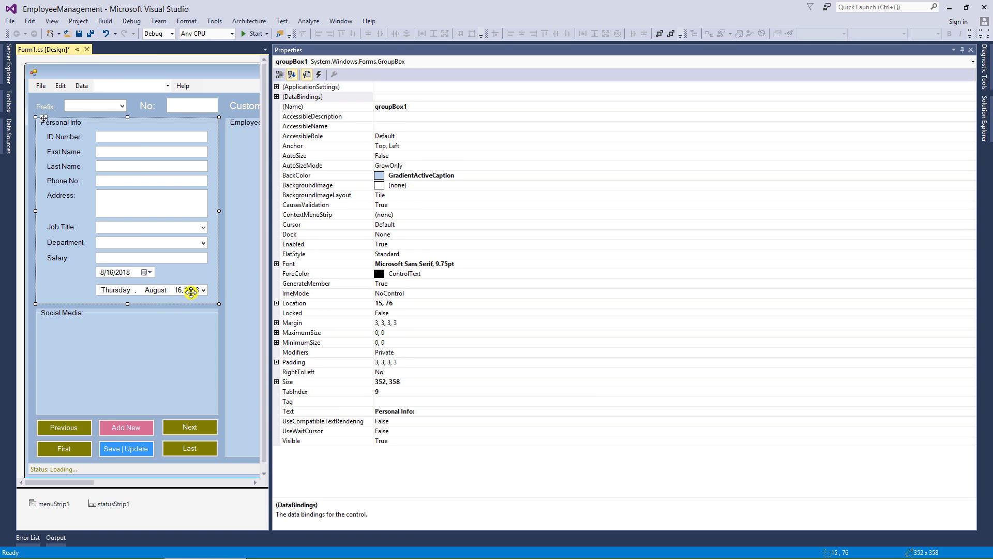
- Duplicate the Salary label twice and place one copy beside each of the two date pickers, aligned with the label column
click(58, 257)
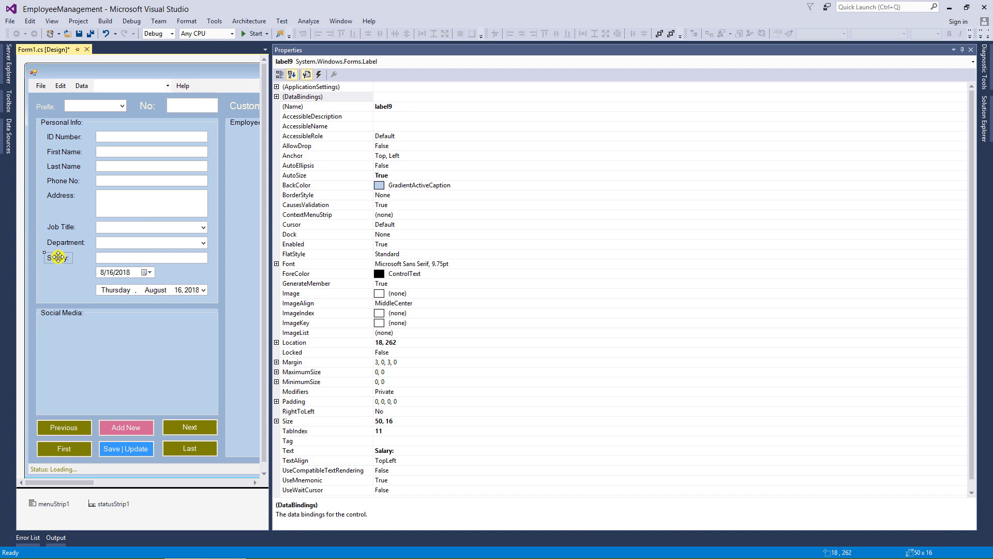
key(ctrl+c)
key(ctrl+v)
drag(127, 210, 62, 270)
key(ctrl+v)
key(ctrl+v)
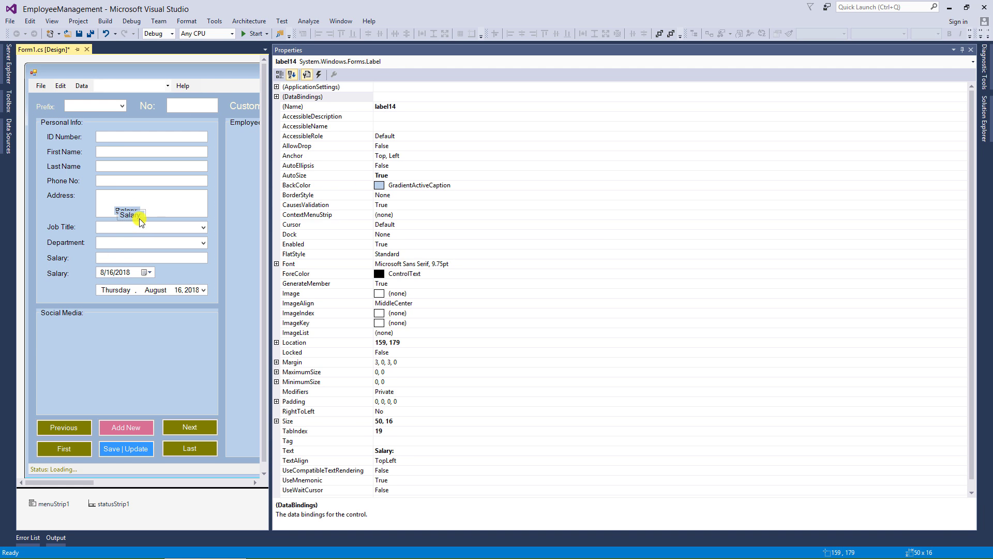
drag(139, 219, 62, 291)
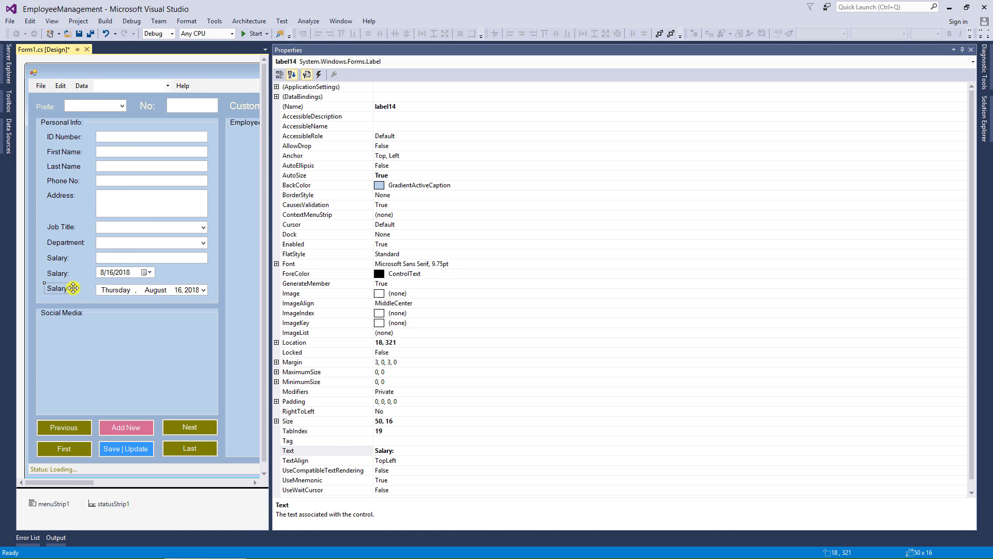
- Change the captions of the two labels beside the date pickers to "Birth Date:" and "Hire Date:", upper to lower
click(55, 274)
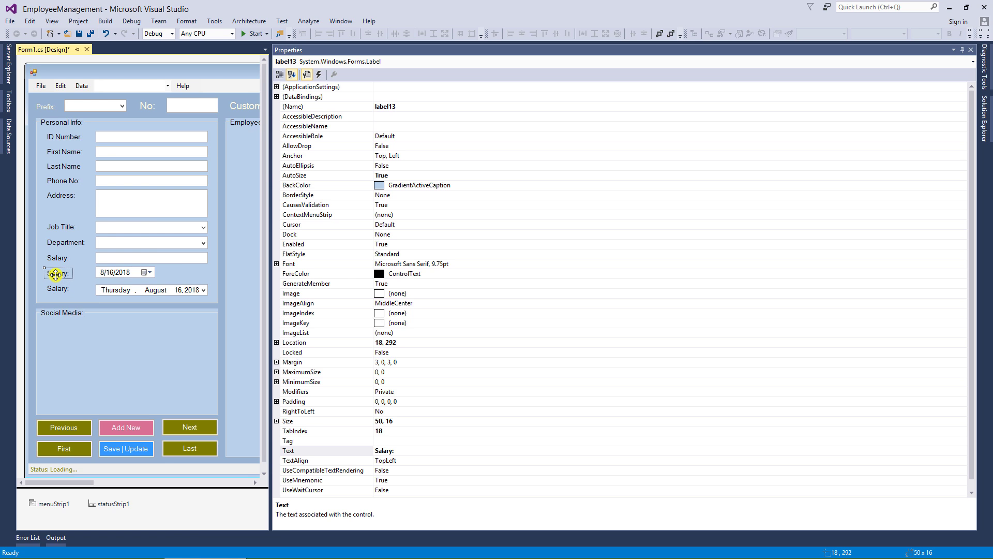
click(407, 450)
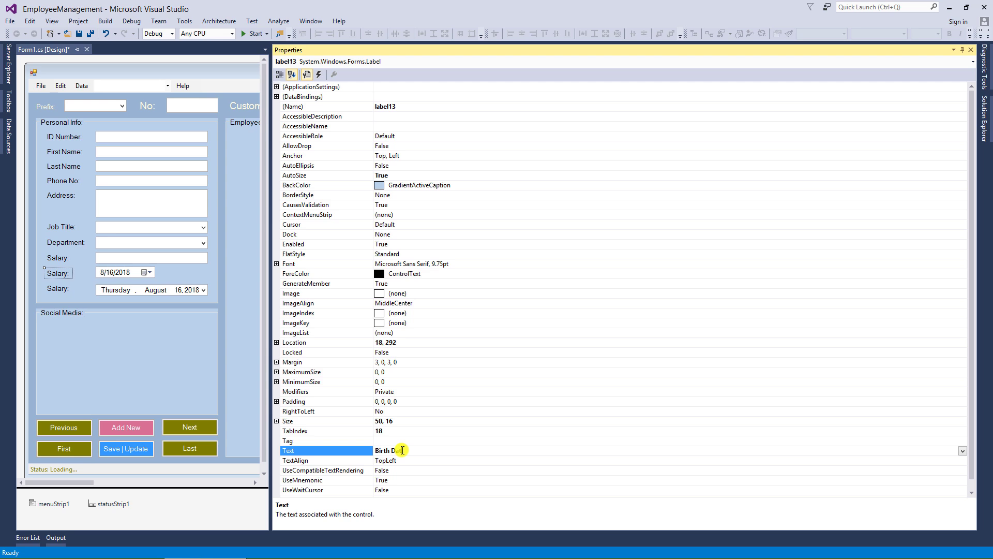
text(Birth Date:)
key(Return)
click(58, 288)
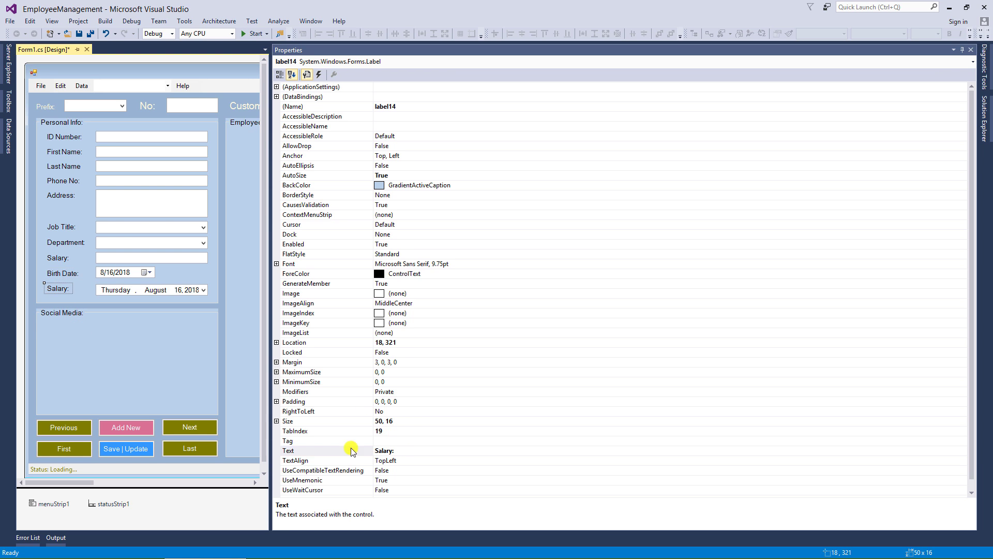
click(405, 449)
double_click(405, 449)
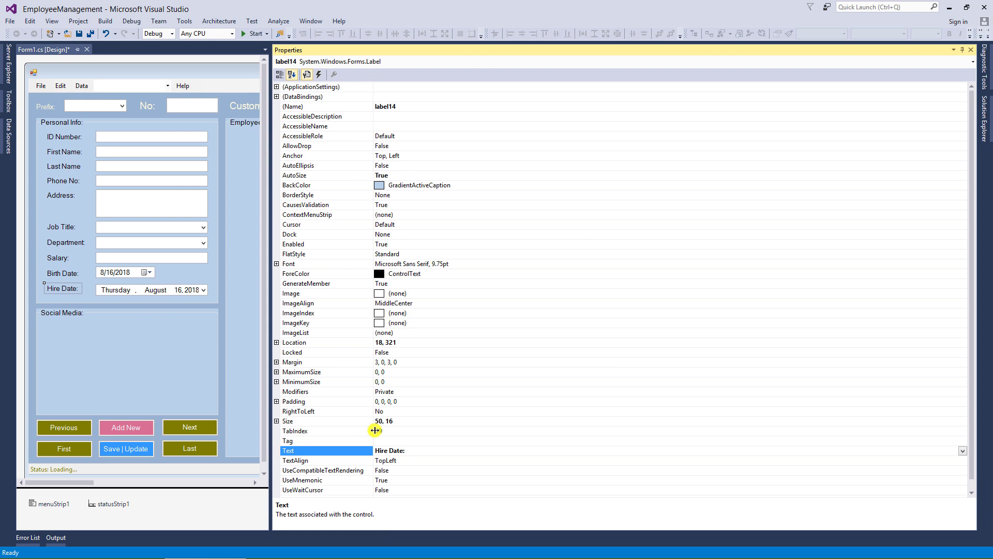
- Name the date picker beside the Birth Date label dtpBirthDate
click(124, 273)
scroll(417, 305, up, 1)
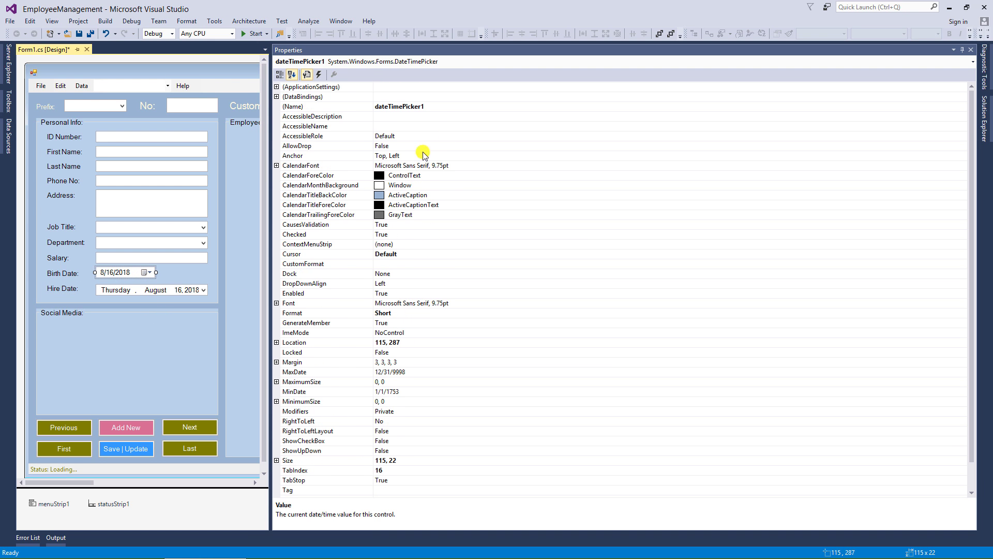
click(434, 105)
text(dtp)
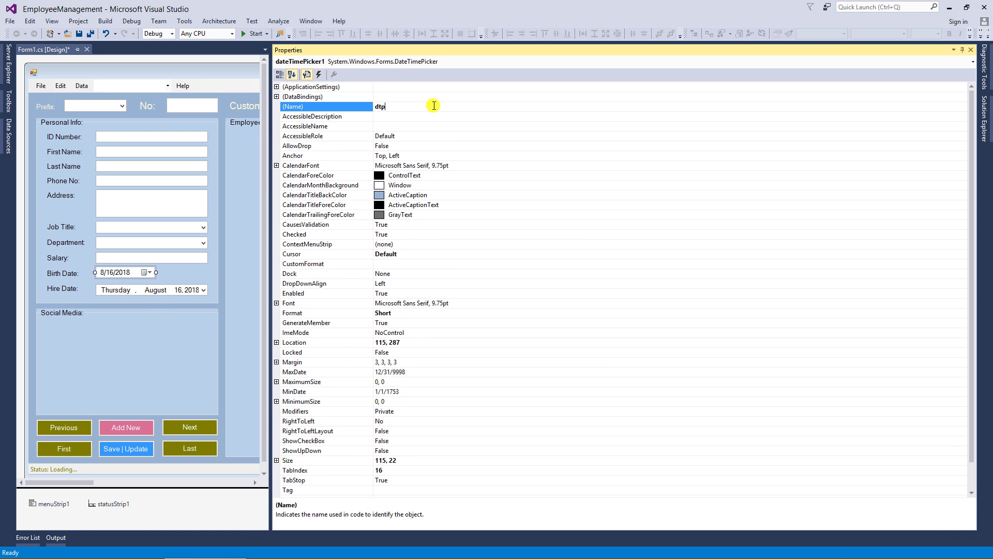
text(BirthDate)
key(Return)
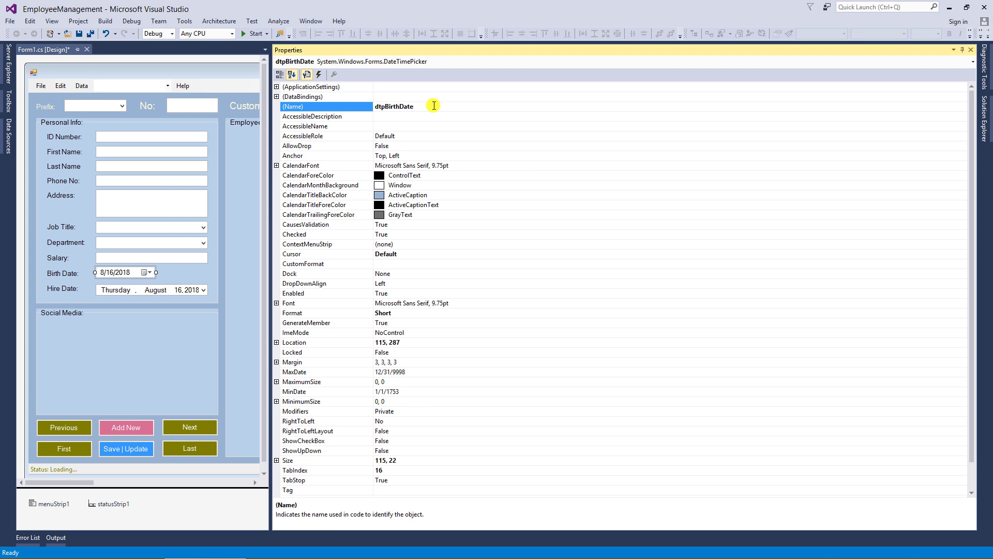
- Name the date picker beside the Hire Date label dtpHireDate
click(151, 291)
click(436, 106)
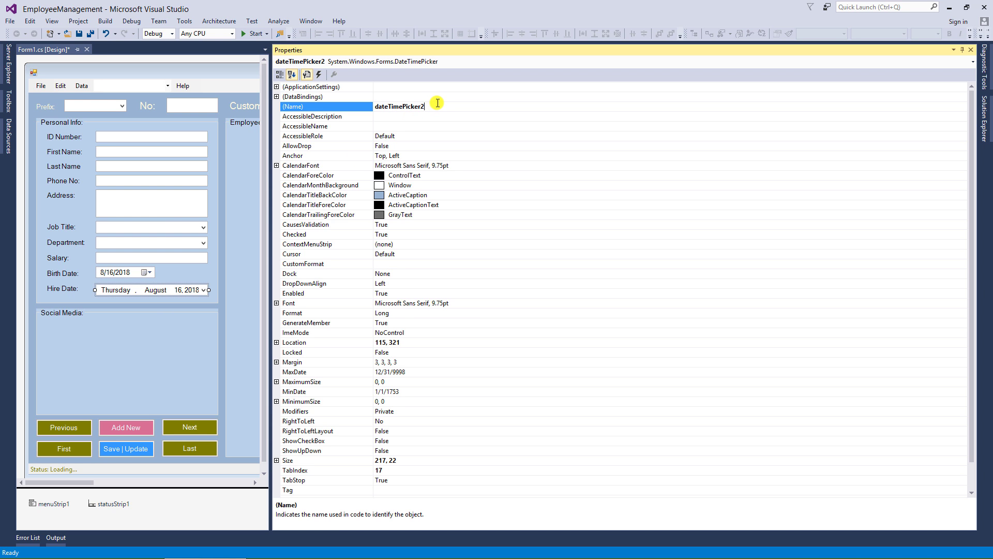
text(dtpHireDate)
key(Return)
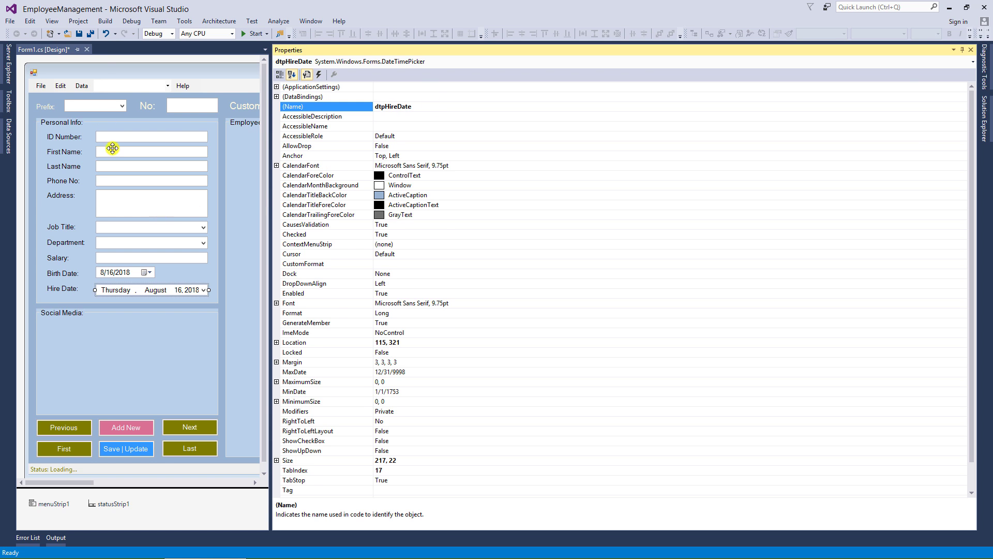
- Add a CheckBox control to the Personal Info group box, beside the Birth Date picker
click(76, 73)
click(9, 98)
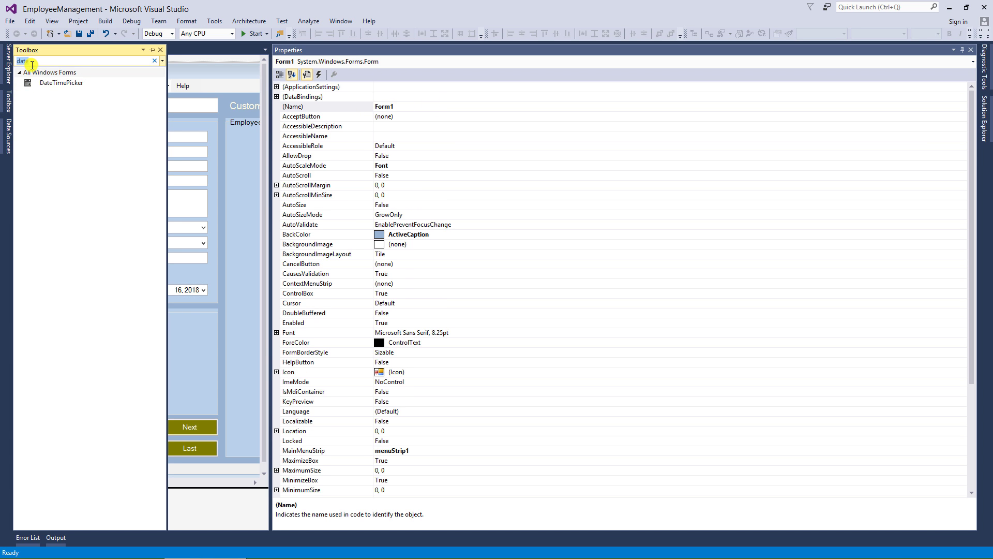
text(check)
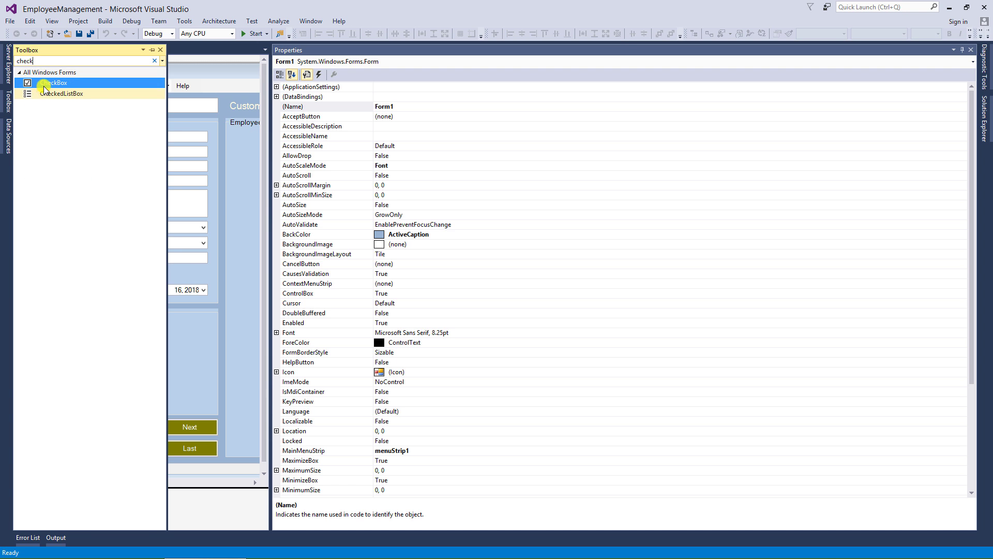
drag(47, 83, 191, 279)
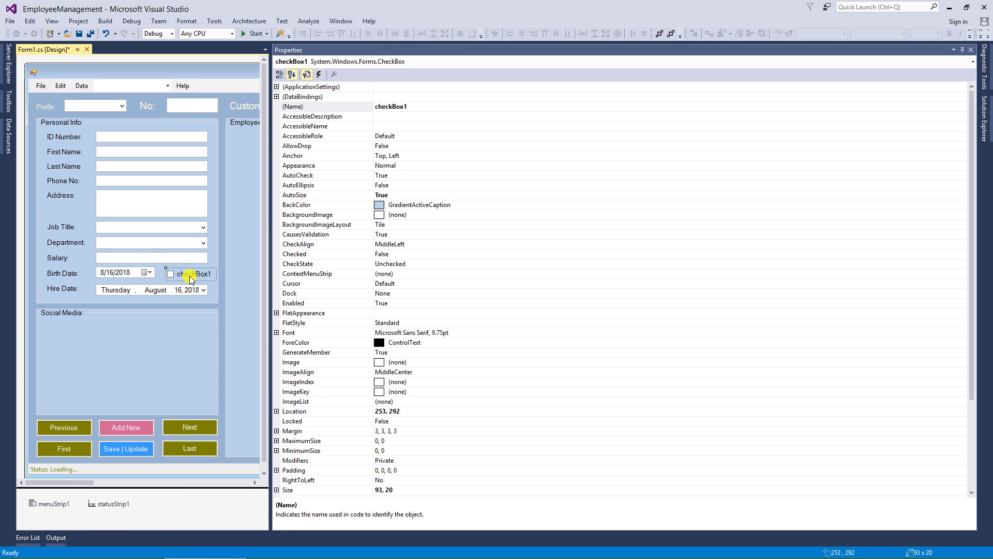
- Name the new check box StatusCheckBox and set its text to "Active"
click(423, 106)
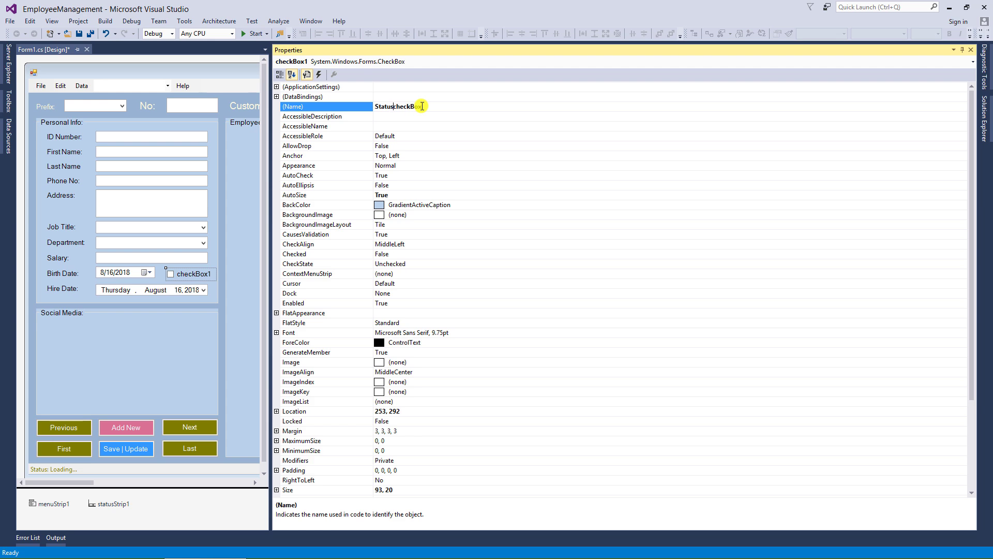
key(Return)
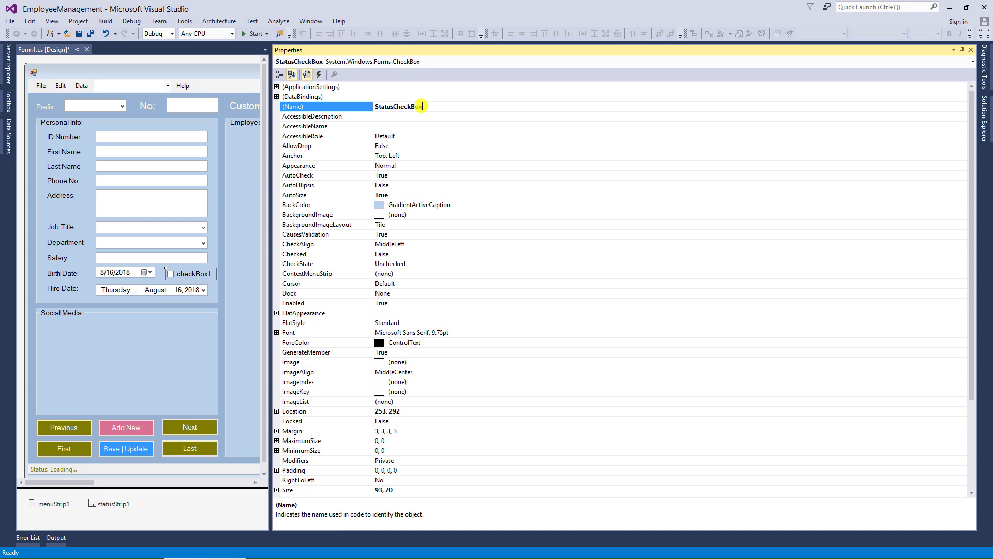
scroll(414, 131, down, 3)
click(414, 440)
double_click(414, 441)
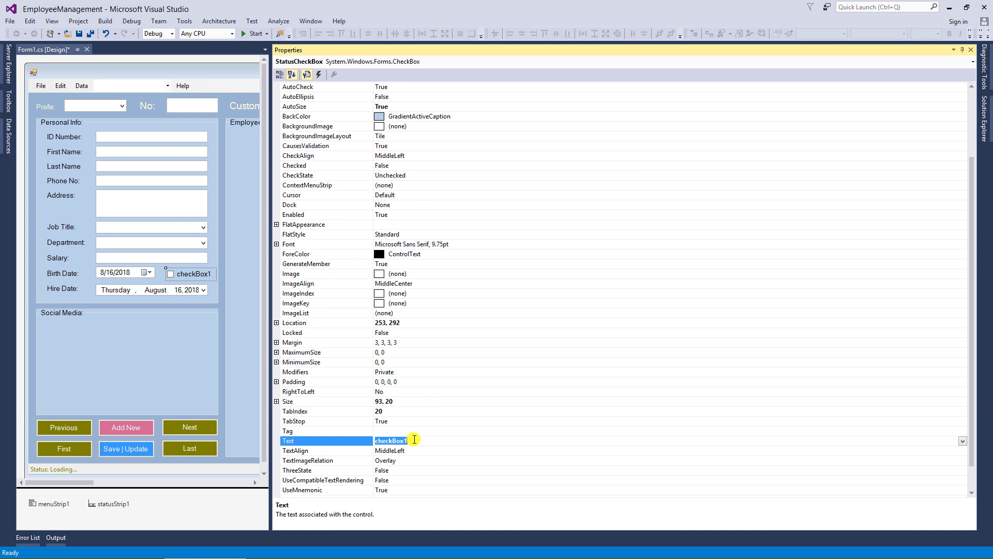
text(Active)
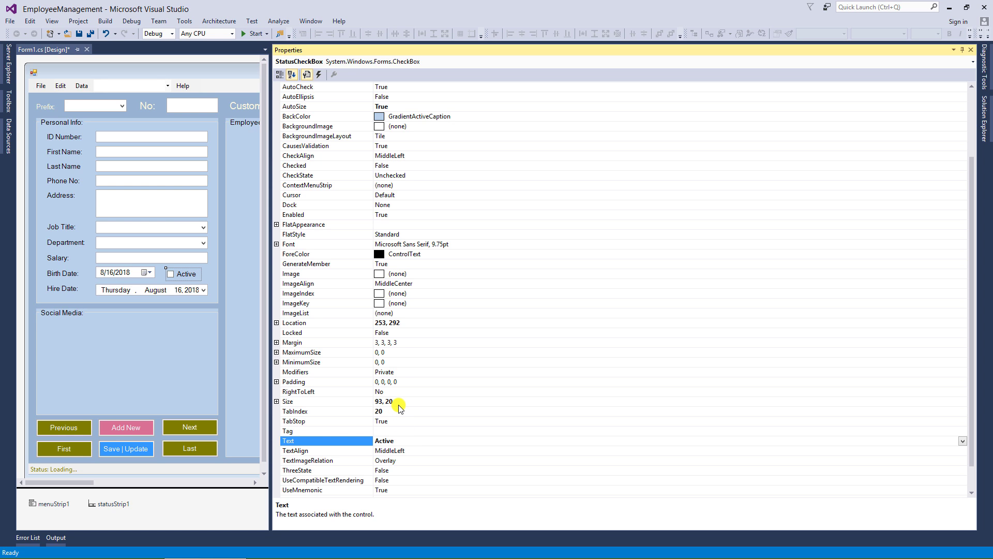
- Align the Active check box with the input column's right edge, and line up the Hire Date picker and label on one row
drag(180, 280, 190, 277)
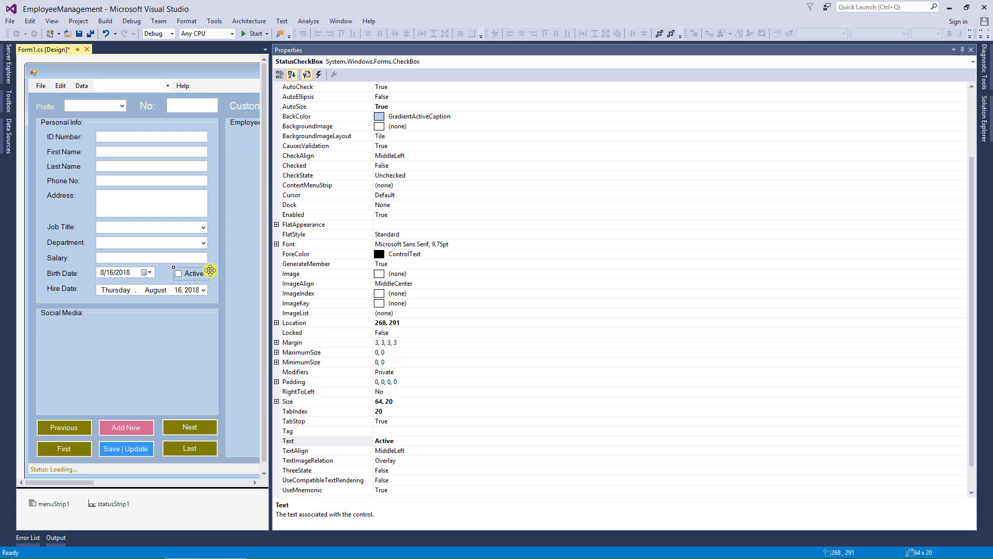
click(173, 334)
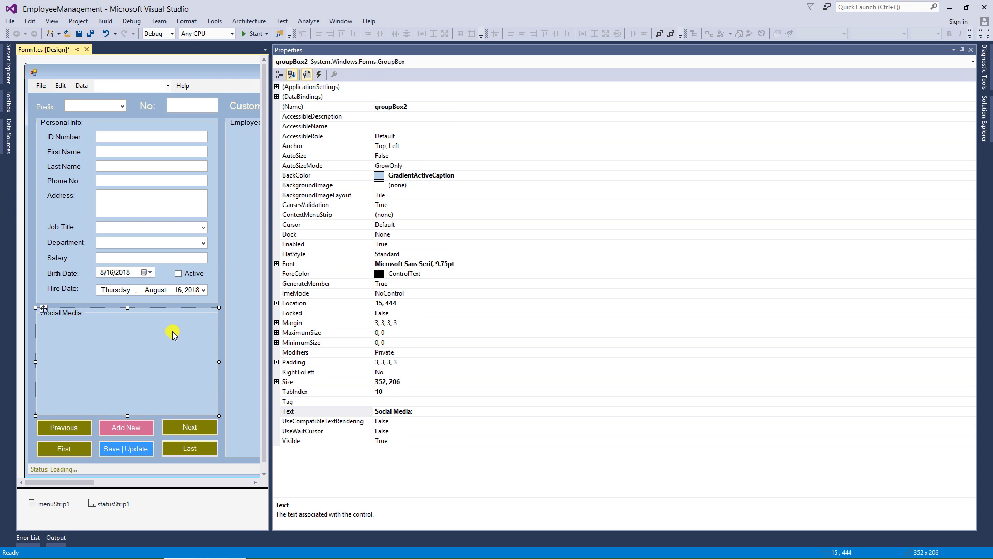
drag(150, 289, 153, 290)
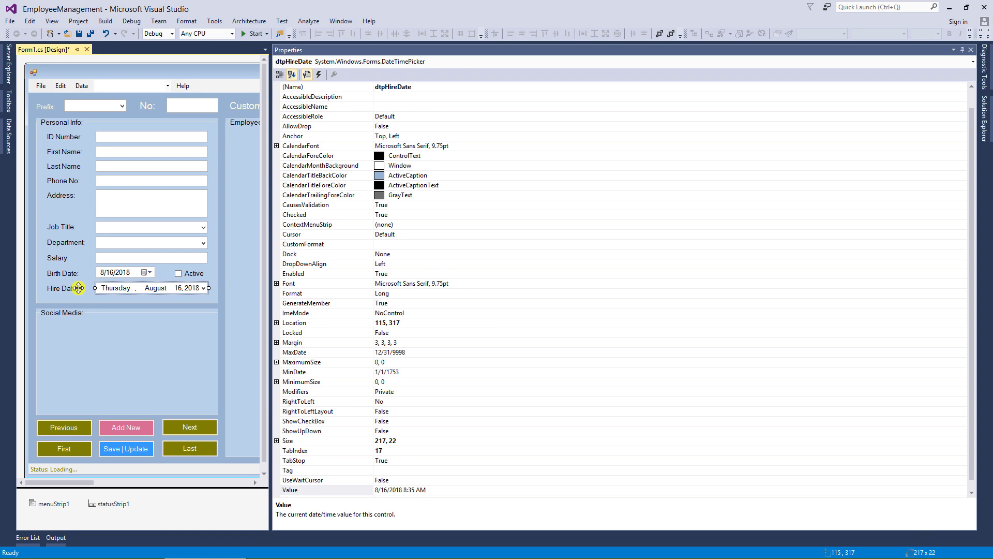
drag(73, 291, 57, 260)
- Save the project and nudge the Active check box up into line with the Birth Date picker
click(56, 257)
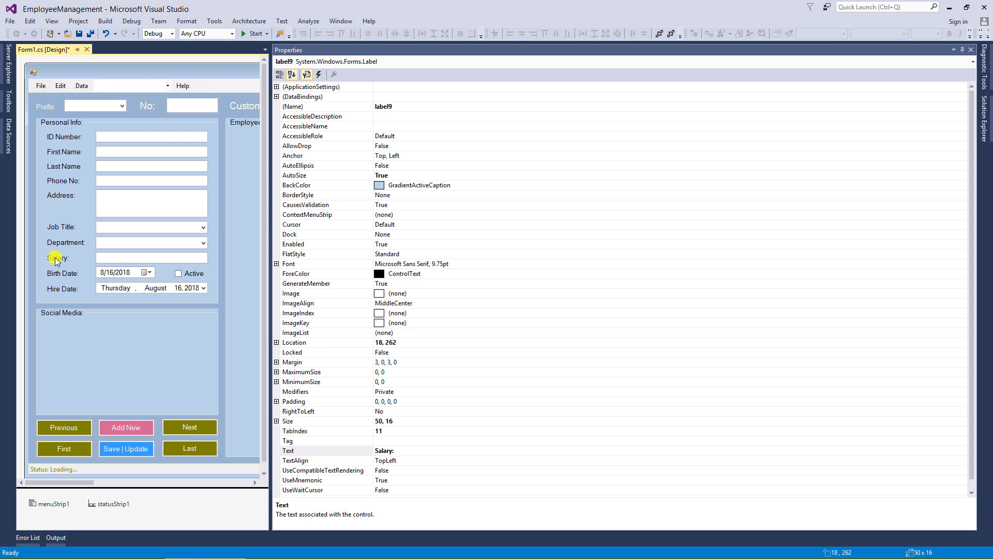
click(63, 215)
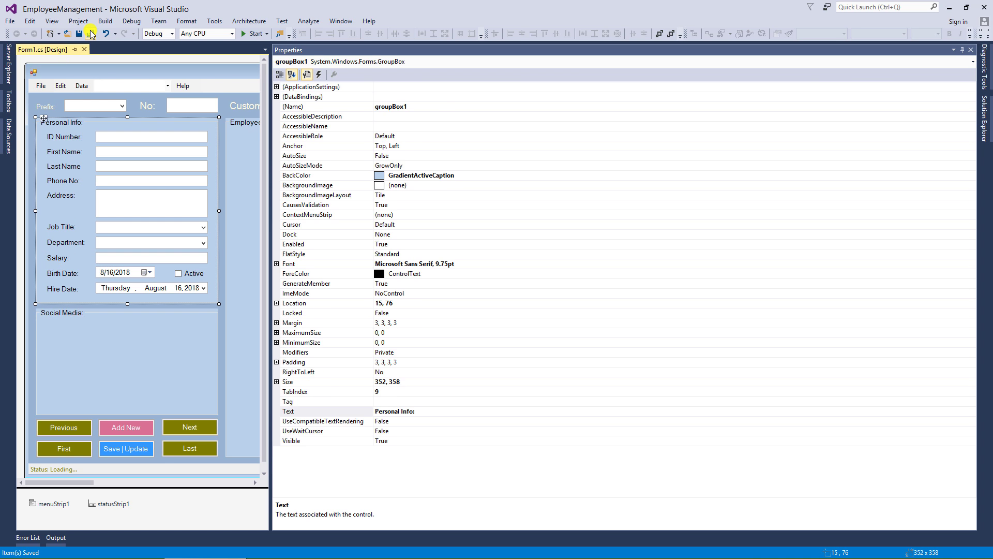
click(98, 69)
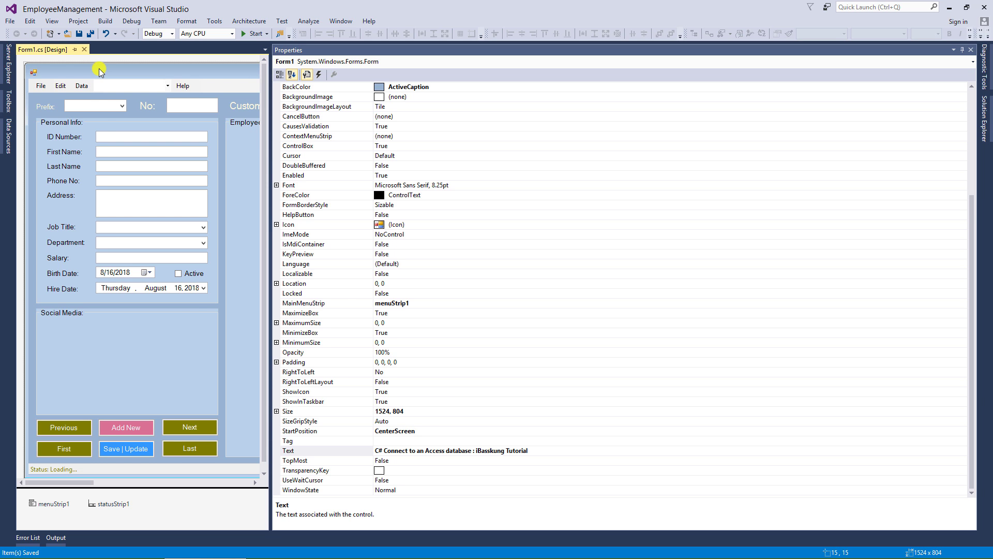
click(188, 275)
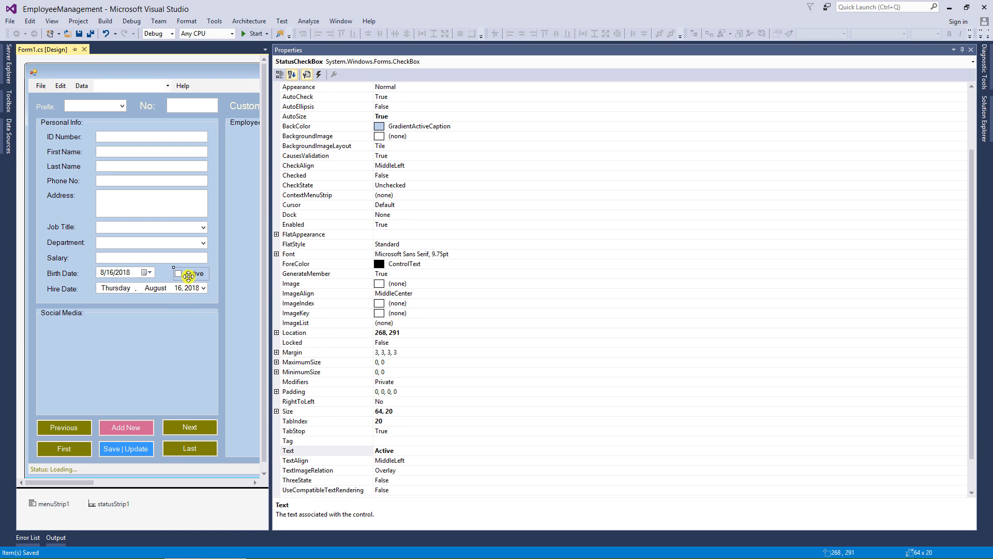
key(Up)
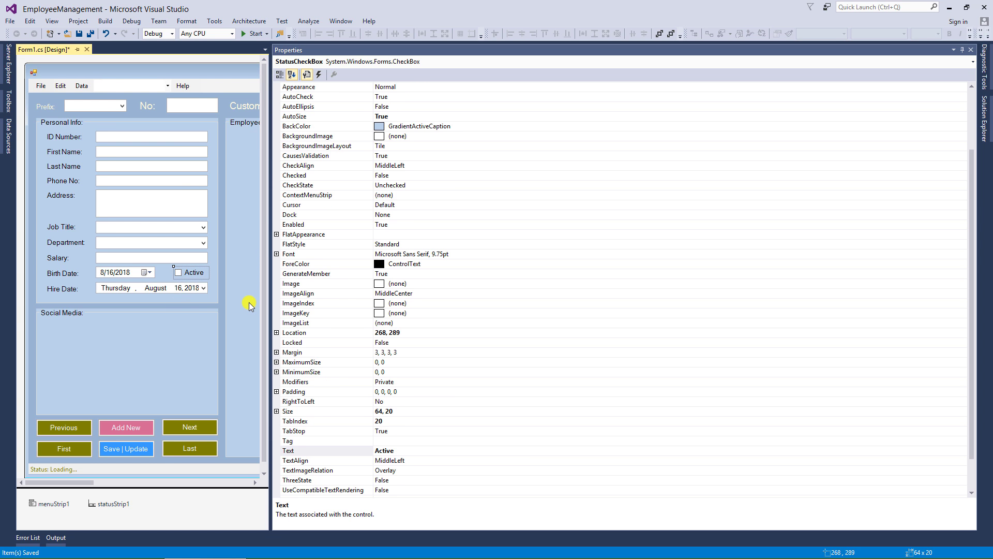
click(183, 304)
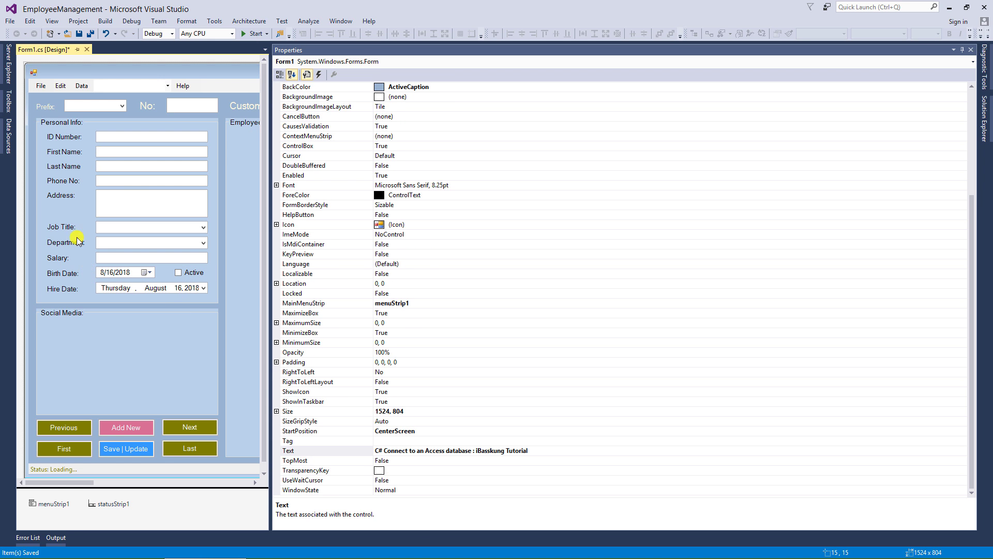
- Copy the Salary label and its text box into the Social Media group box and place them at its upper edge
click(58, 258)
ctrl+click(101, 255)
right_click(101, 255)
click(140, 350)
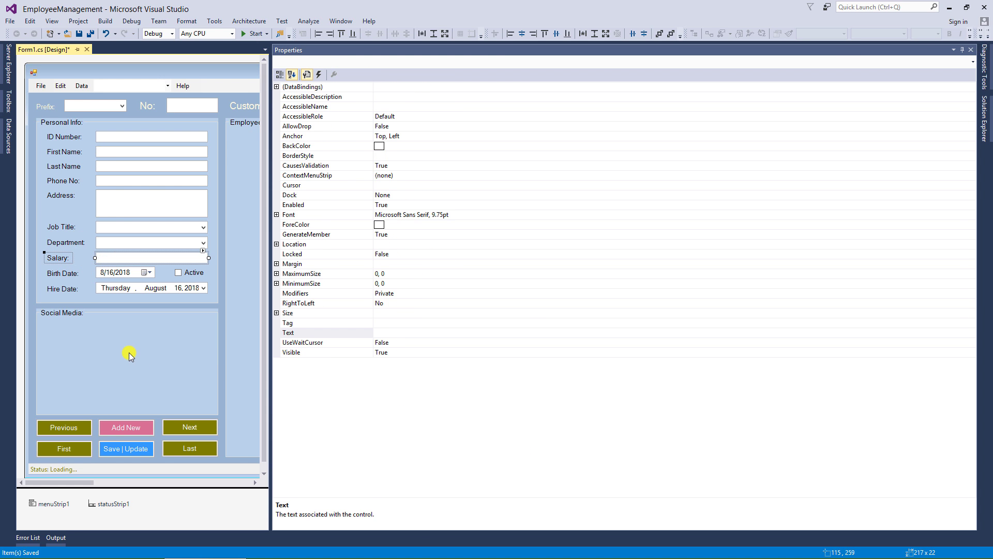
right_click(129, 354)
click(155, 459)
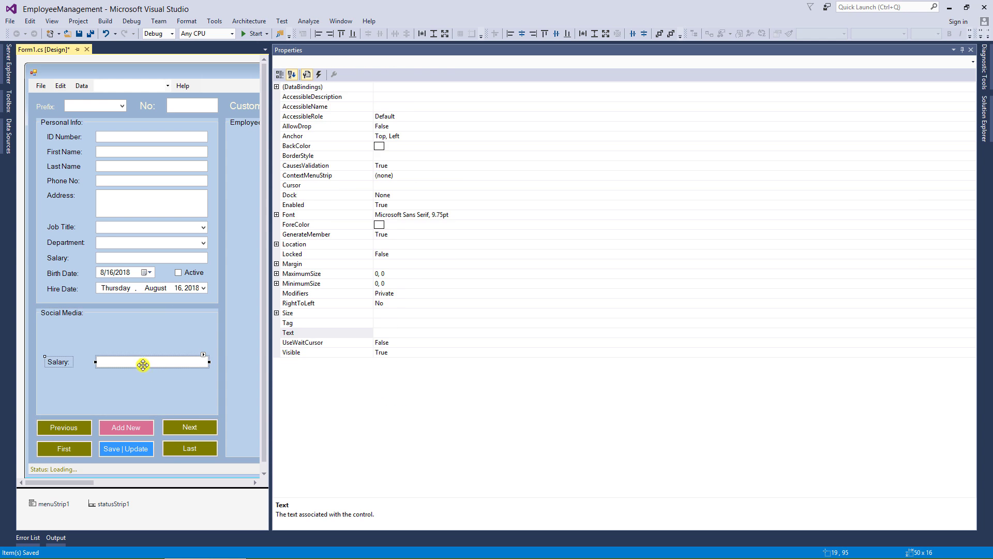
drag(141, 362, 141, 327)
- Nudge the Social Media text box down to location 115, 25 and align its label with it at 18, 28
click(135, 325)
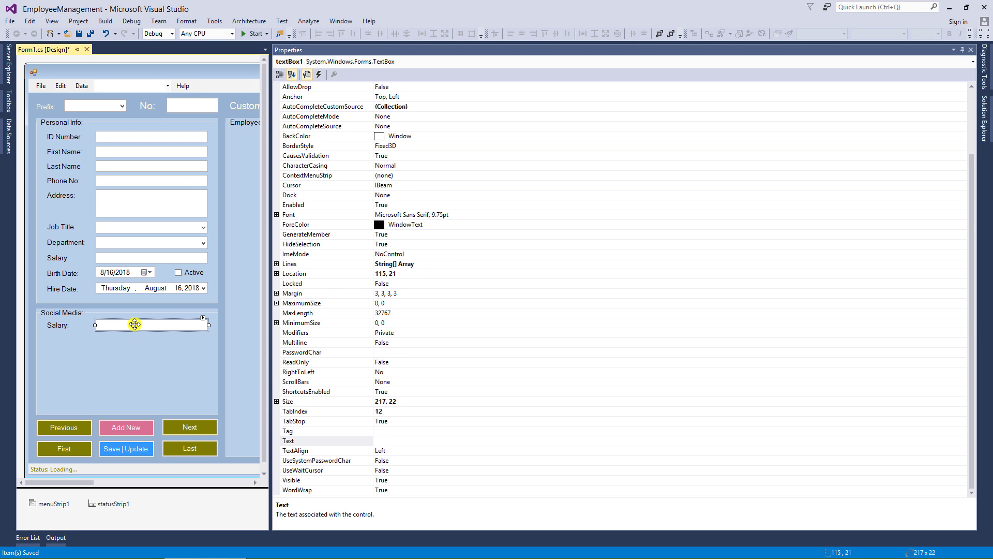
key(Up)
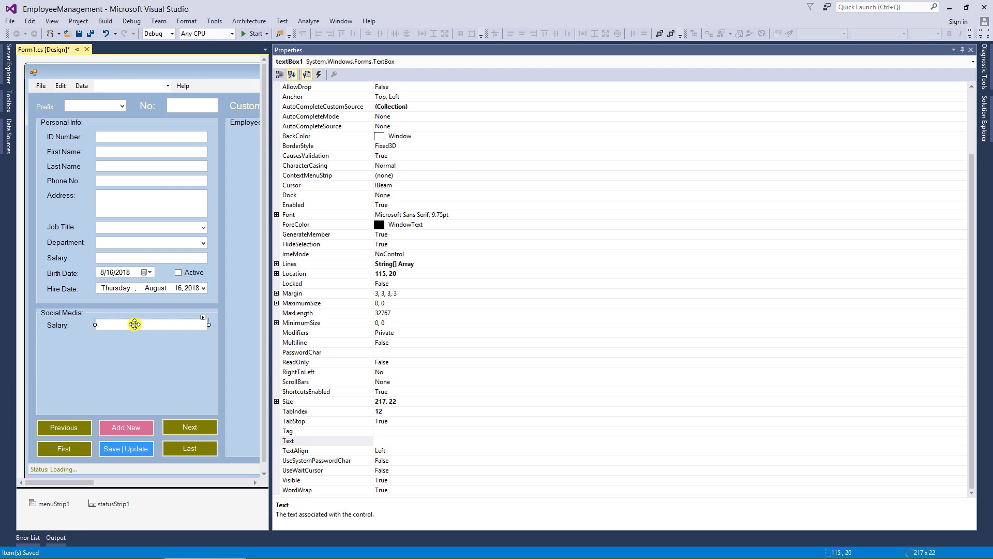
key(Down)
key(Down)
key(Down)
key(Down)
key(Down)
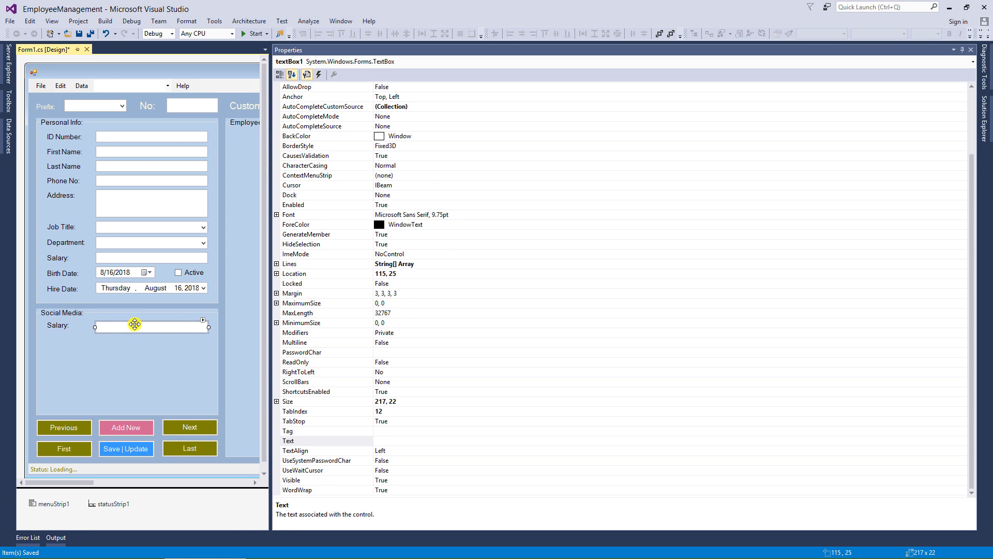
click(57, 326)
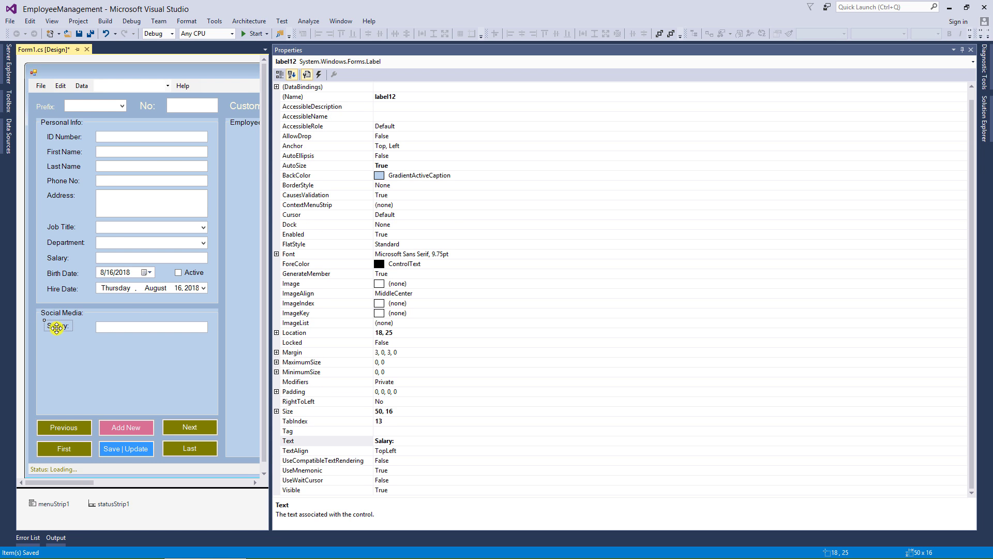
drag(56, 328, 57, 328)
click(63, 351)
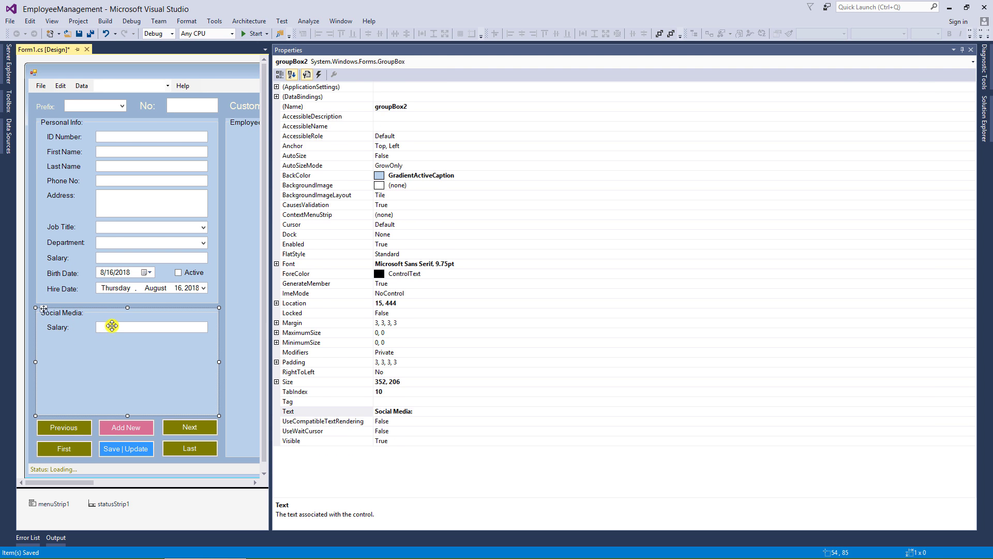
- Duplicate the label and text box pair in the Social Media group box and place the copy directly below the first pair
click(112, 325)
ctrl+click(58, 327)
right_click(60, 328)
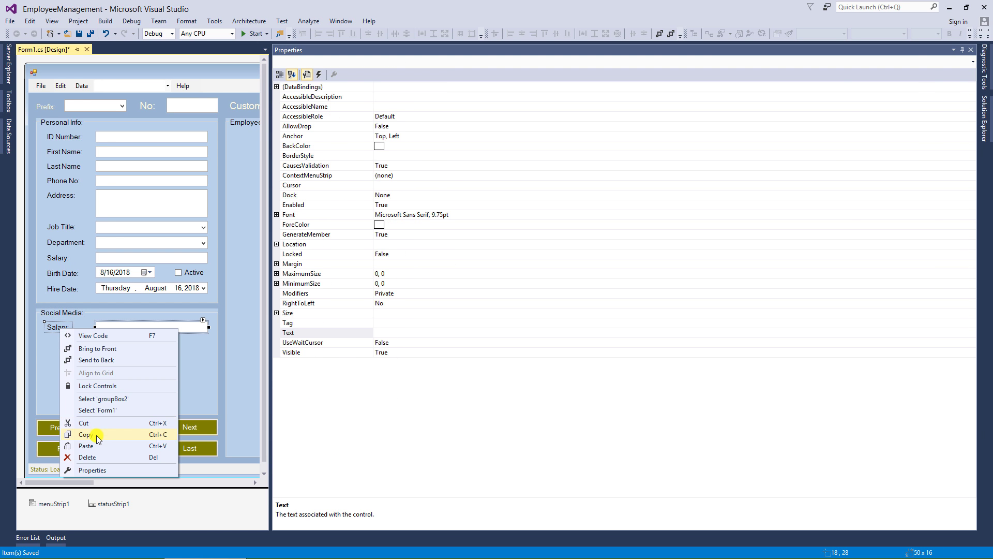
click(98, 438)
right_click(97, 374)
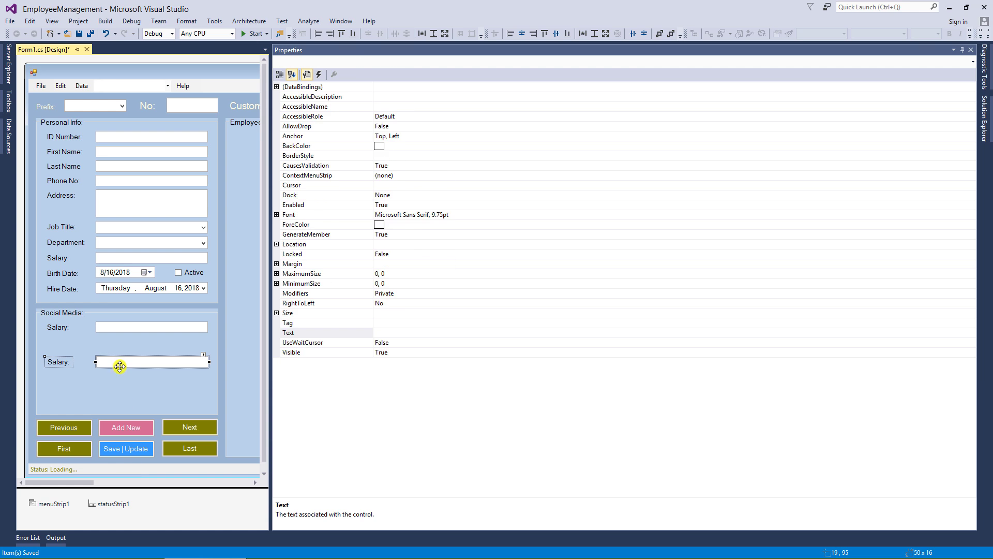
drag(122, 363, 120, 346)
- Paste two more copies of the label and text box pair as the third and fourth rows of the Social Media group box
right_click(116, 353)
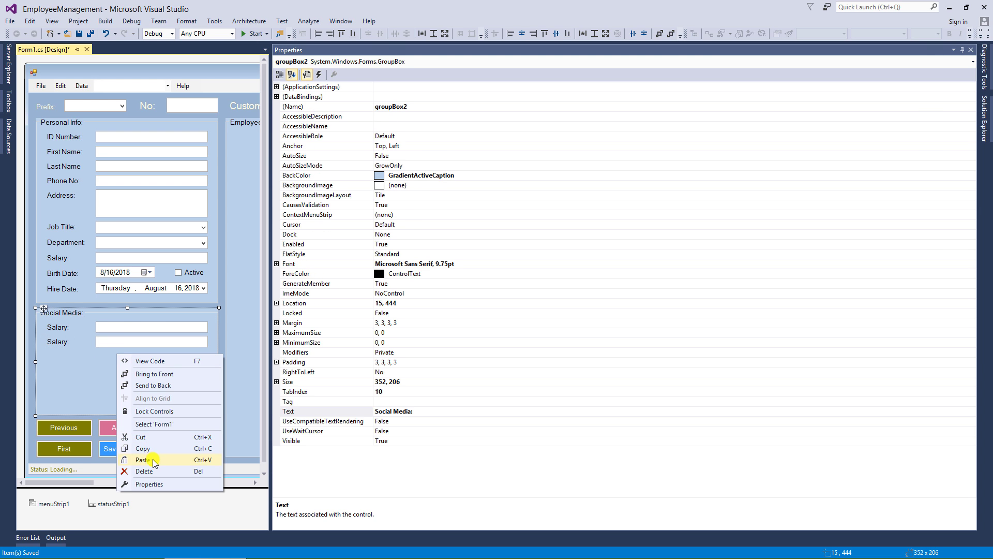
click(153, 459)
right_click(129, 376)
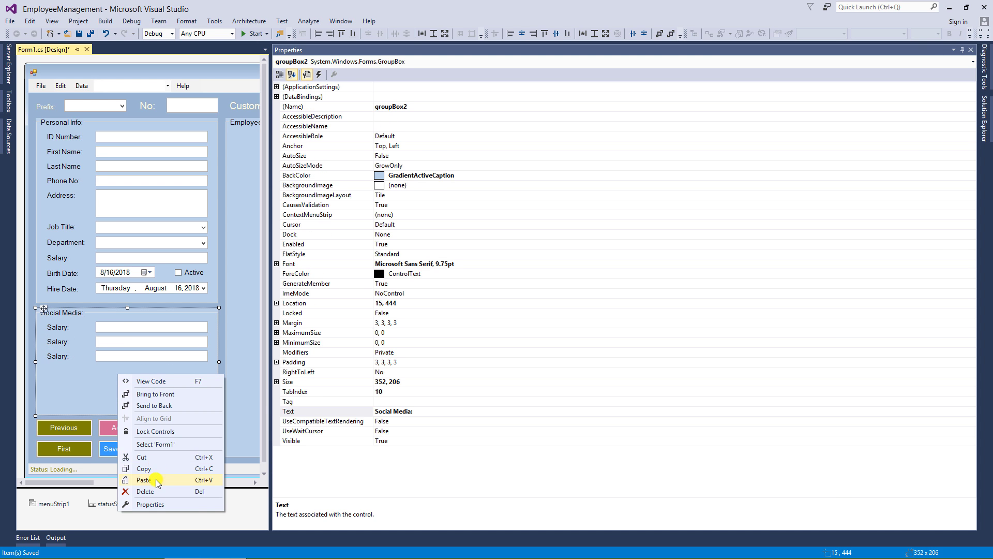
click(147, 479)
drag(136, 361, 160, 386)
- Add a fifth and a sixth label and text box pair below the others in the Social Media group box and save the project
right_click(135, 383)
click(176, 495)
click(158, 401)
right_click(115, 402)
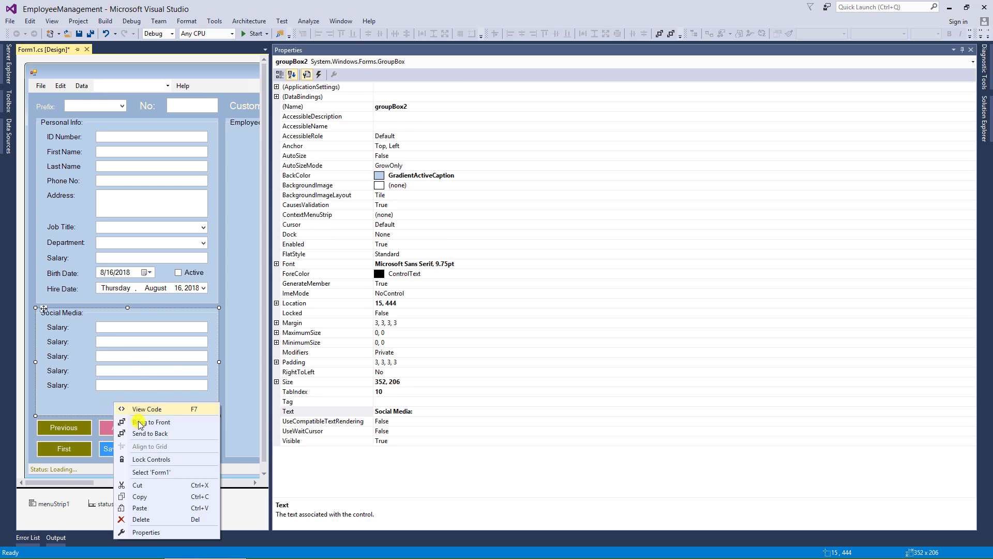
click(153, 509)
drag(133, 359, 132, 405)
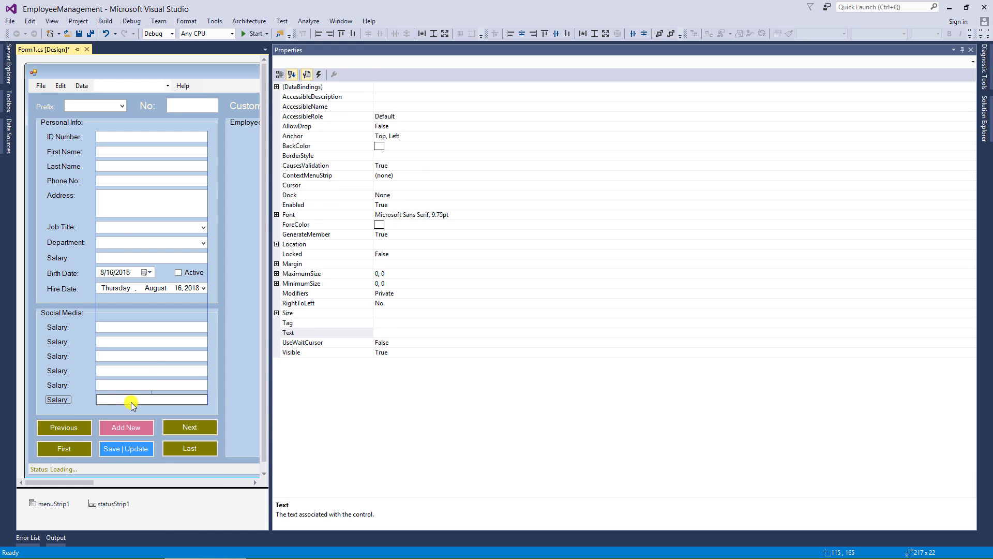
click(227, 317)
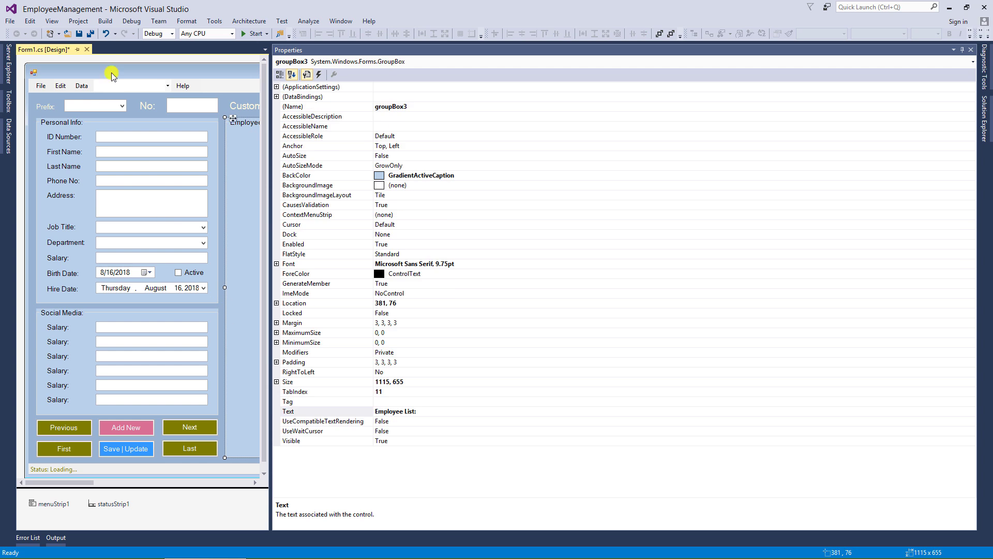
click(90, 34)
- Set the text of the first three labels in the Social Media group box to Email:, Facebook: and Twitter:
click(63, 326)
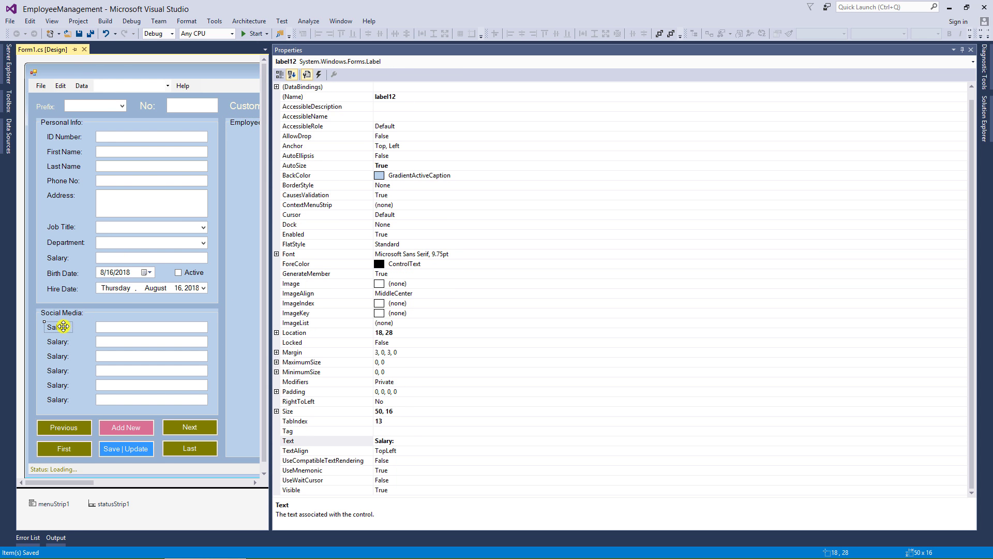
click(403, 441)
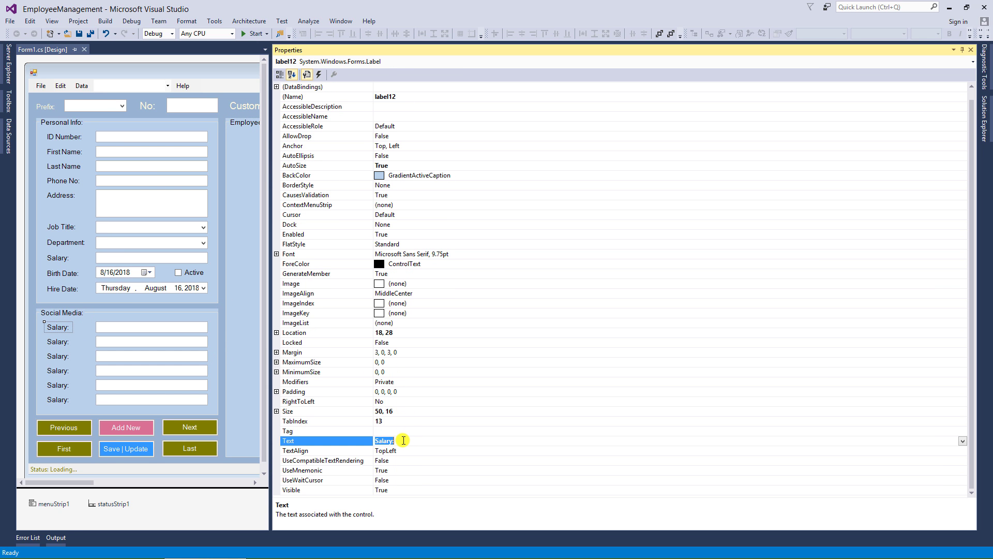
text(Email:)
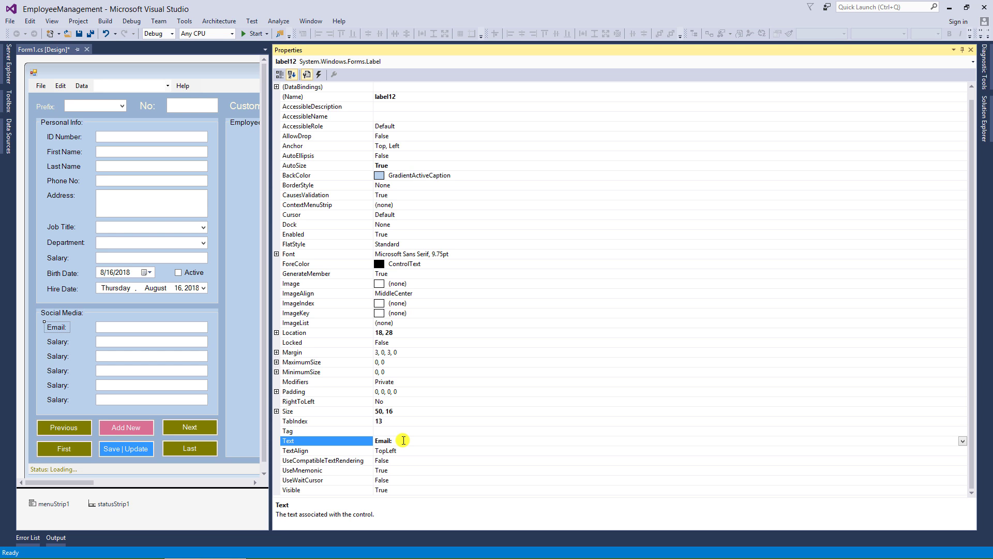
click(57, 342)
click(392, 432)
click(394, 441)
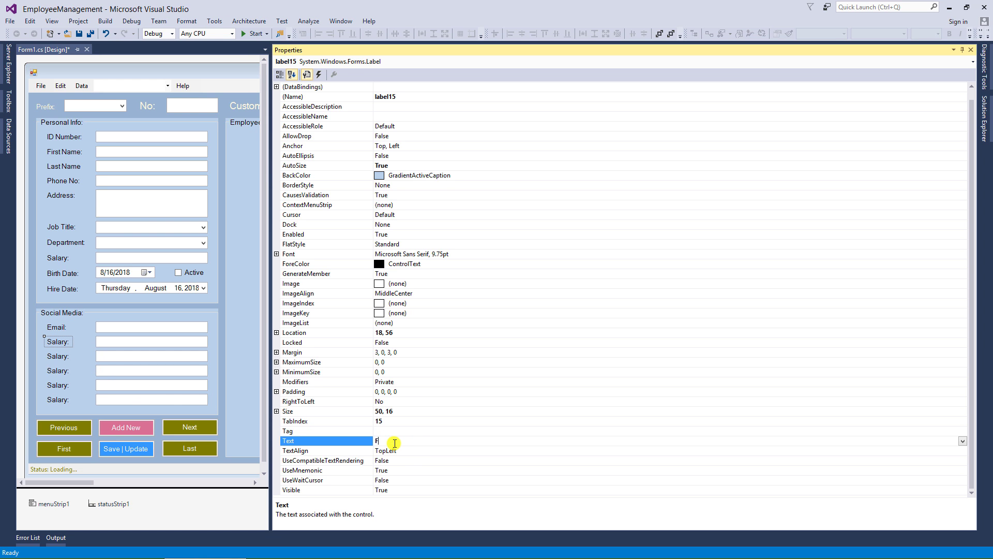
text(Facebook:)
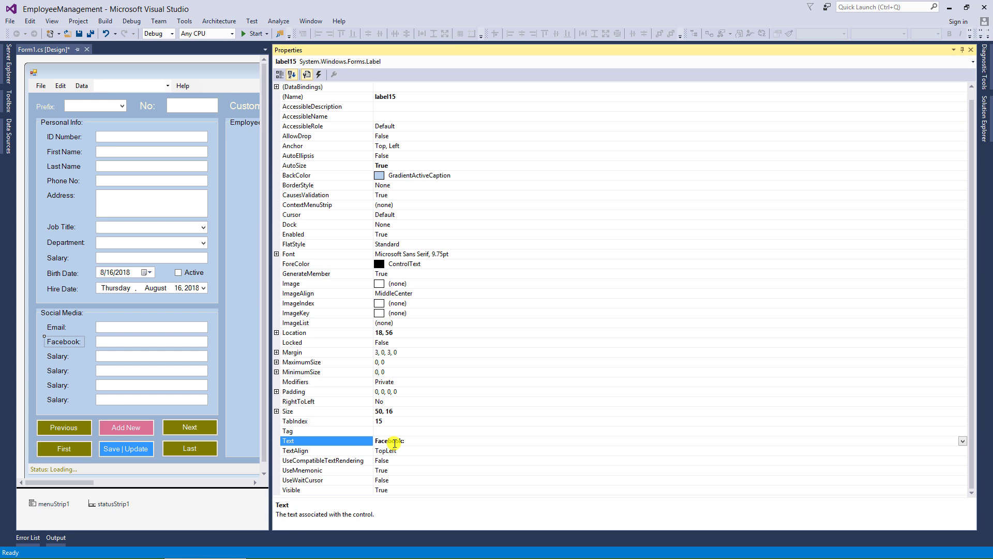
click(58, 356)
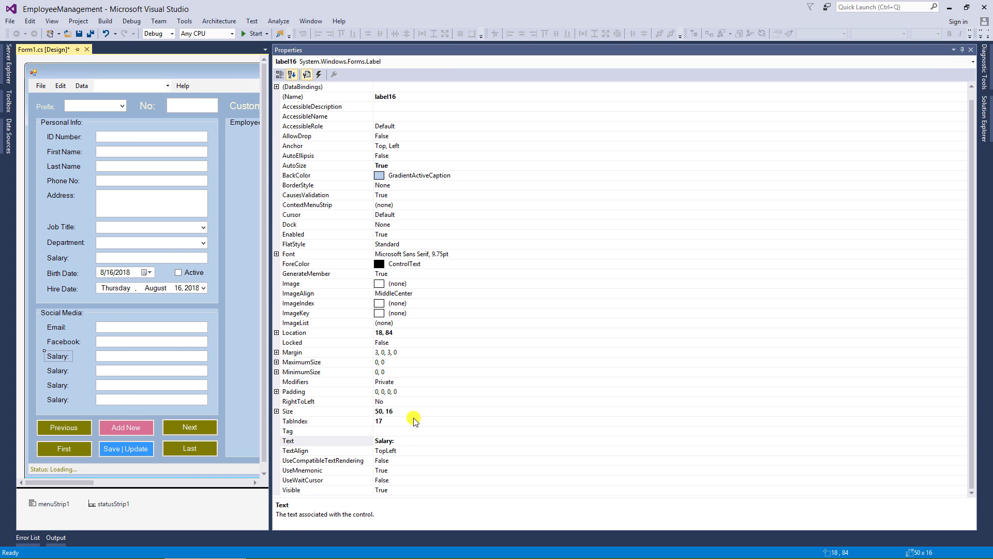
click(401, 441)
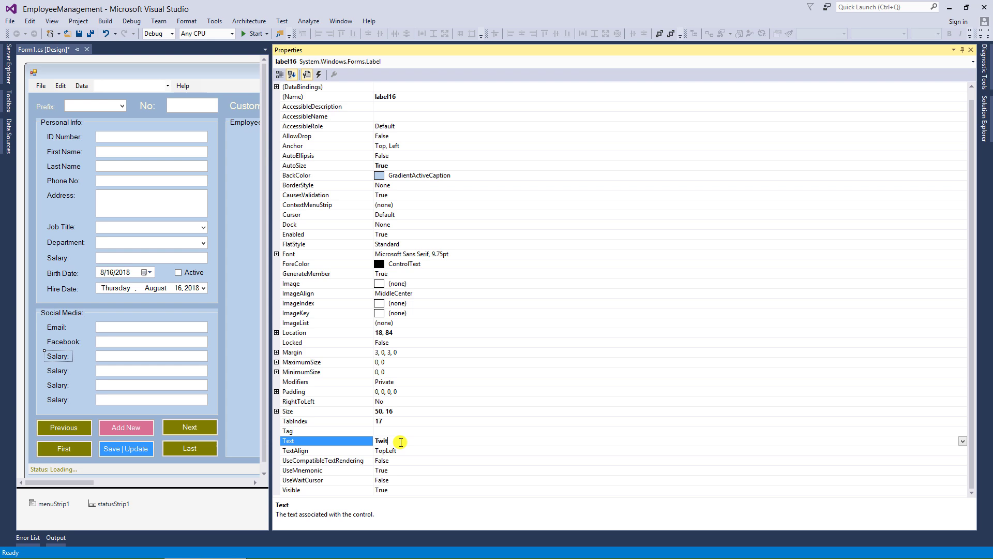
click(53, 365)
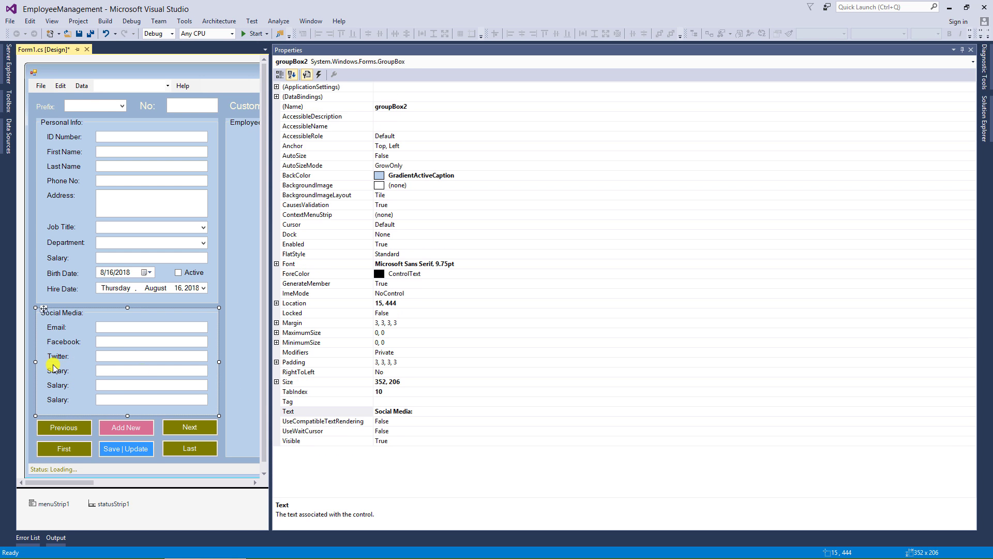
click(431, 412)
key(ctrl+a)
text(Y)
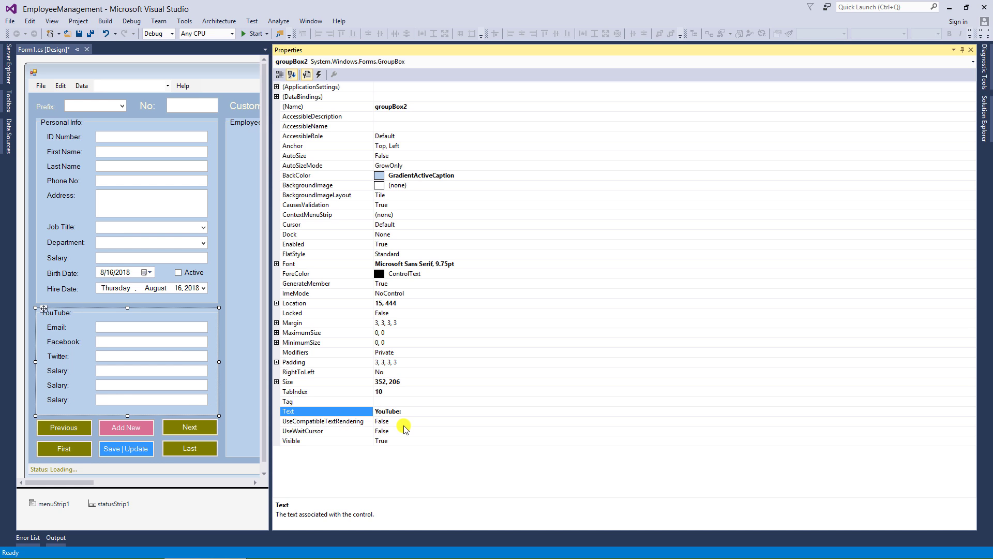
key(ctrl+z)
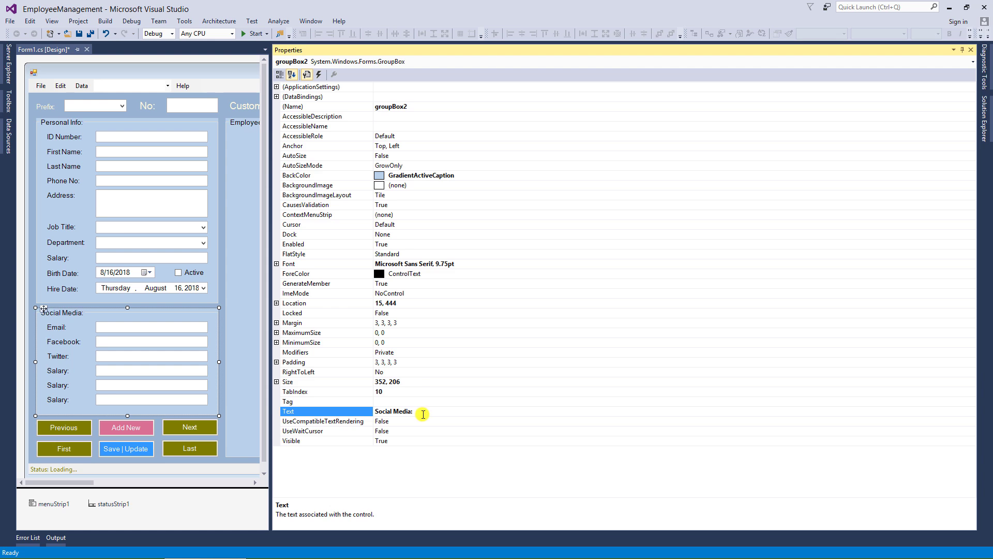
click(417, 421)
- Set the text of the last three labels in the Social Media group box to YouTube:, LinkedIn: and Google+
click(54, 370)
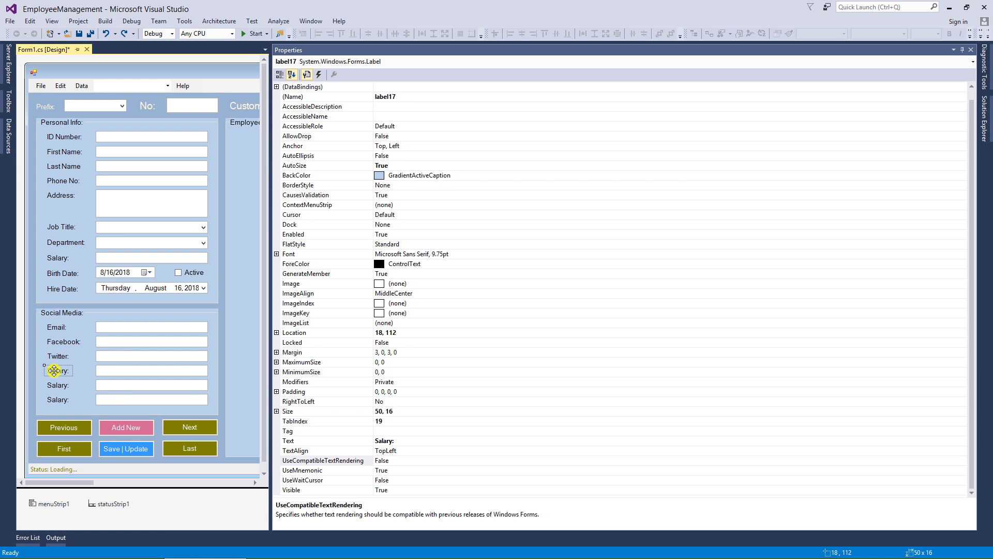
click(412, 440)
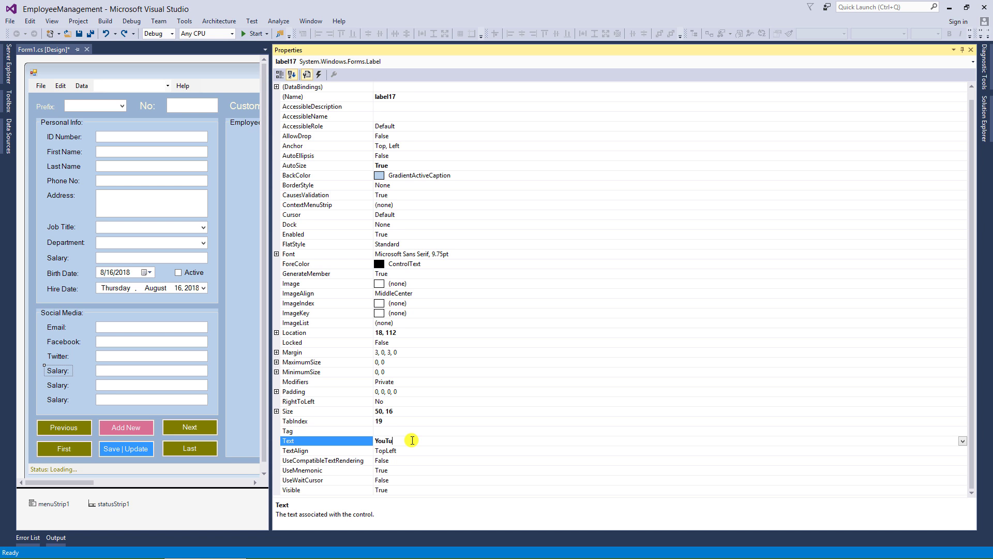
click(63, 385)
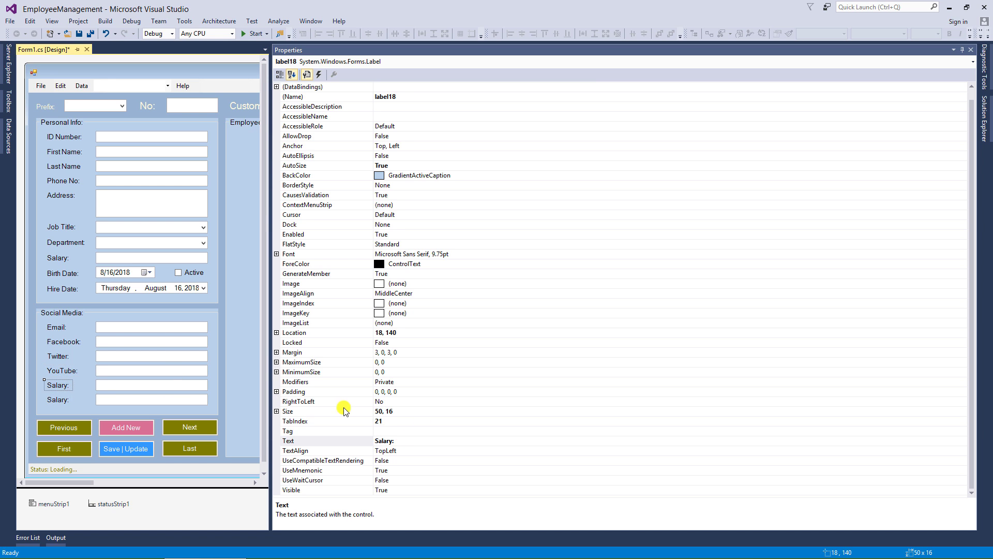
click(398, 442)
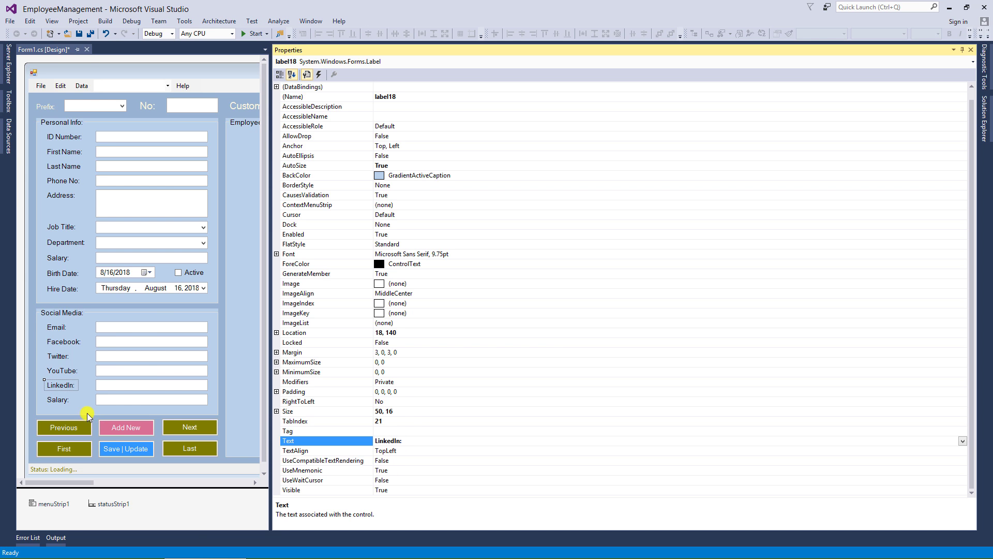
click(59, 400)
click(404, 439)
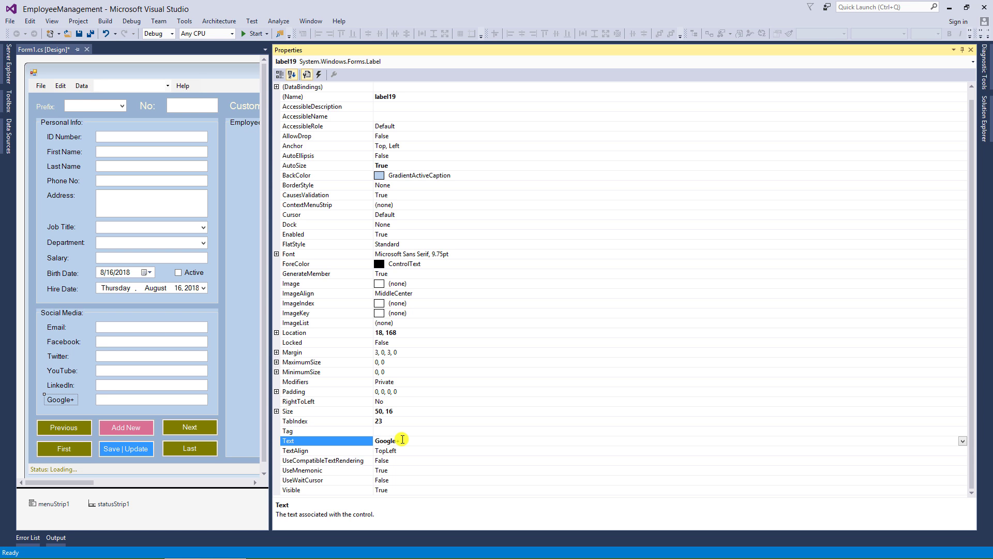
- Name the text box beside the Email label EmailTextBox and the one beside the Facebook label FacebookTextBox
click(181, 329)
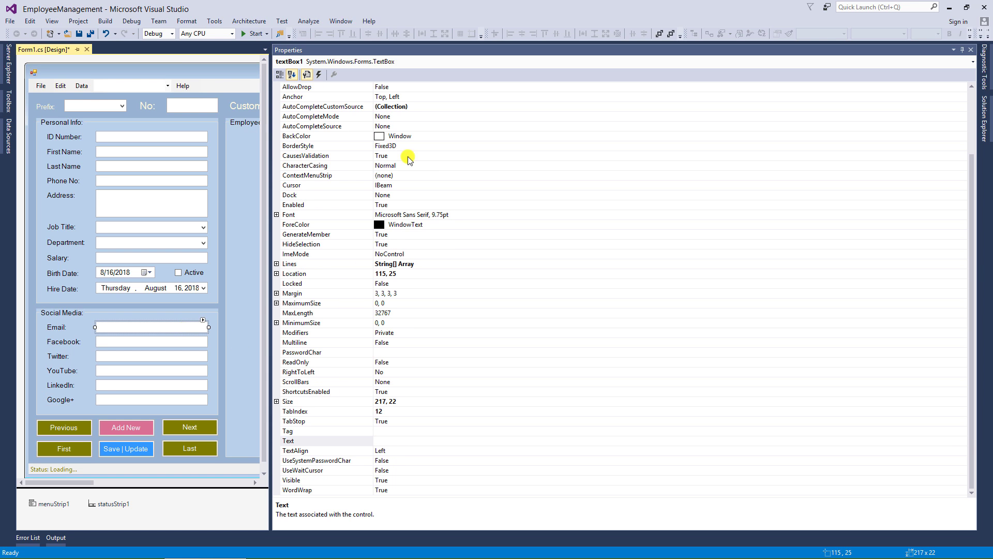
click(416, 104)
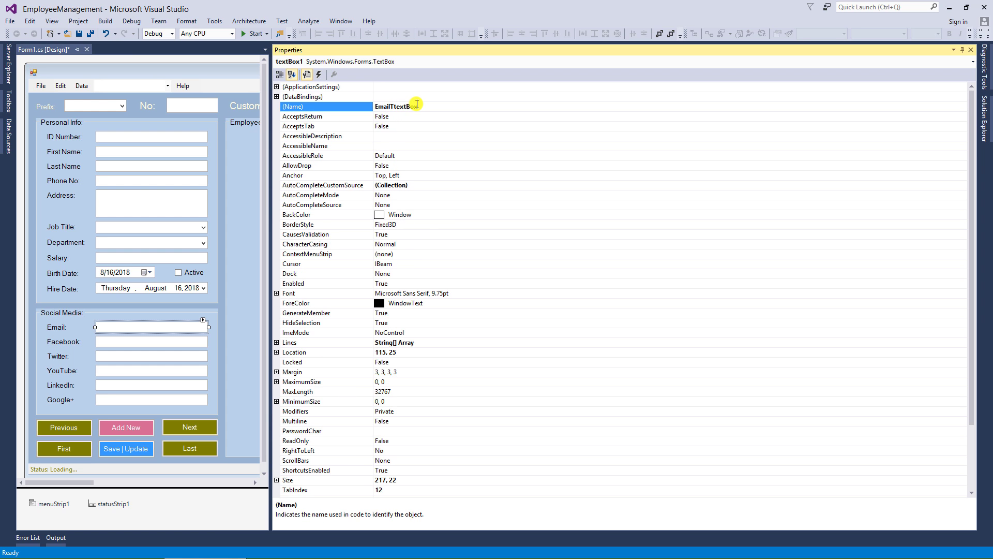
text(EmailTextBox)
key(Return)
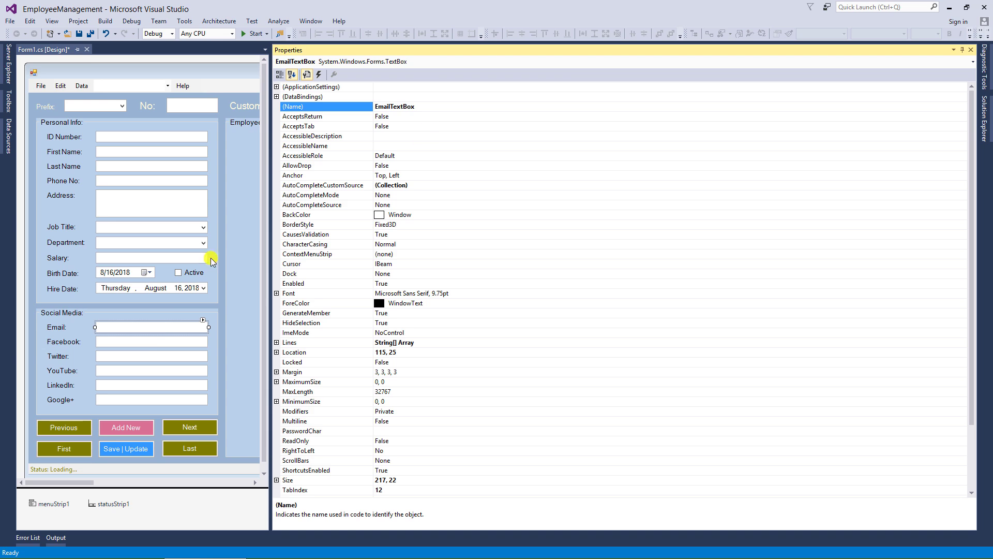
click(154, 345)
click(410, 106)
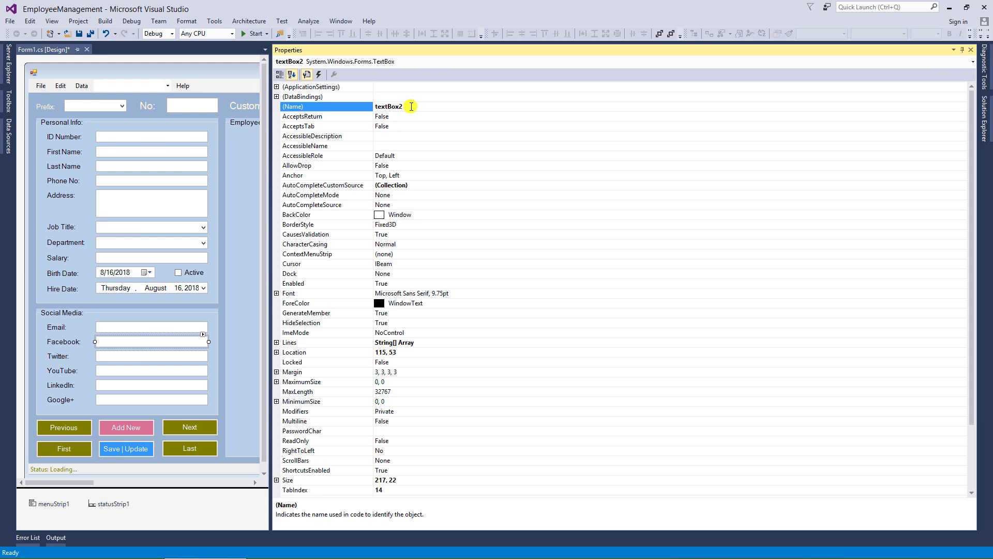
text(FacebookT)
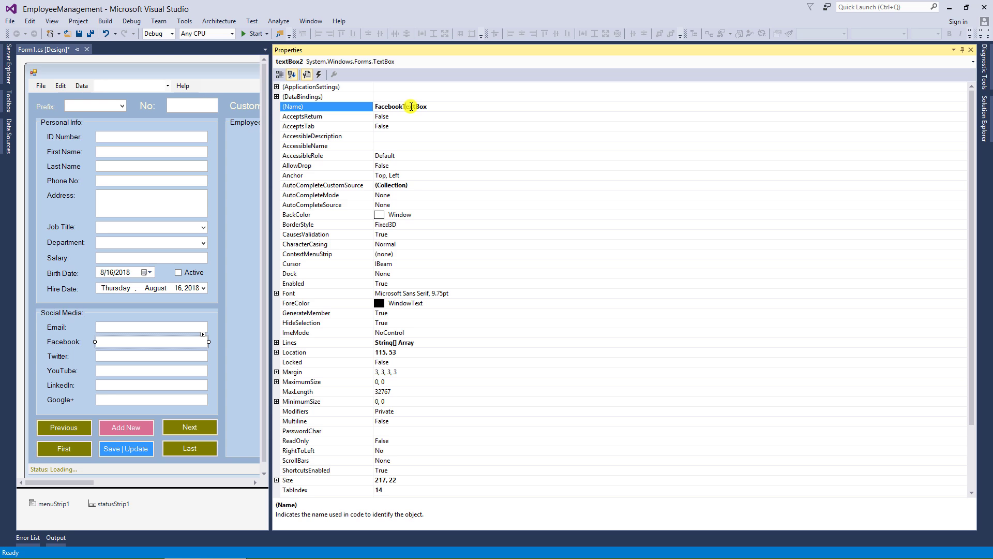
key(Return)
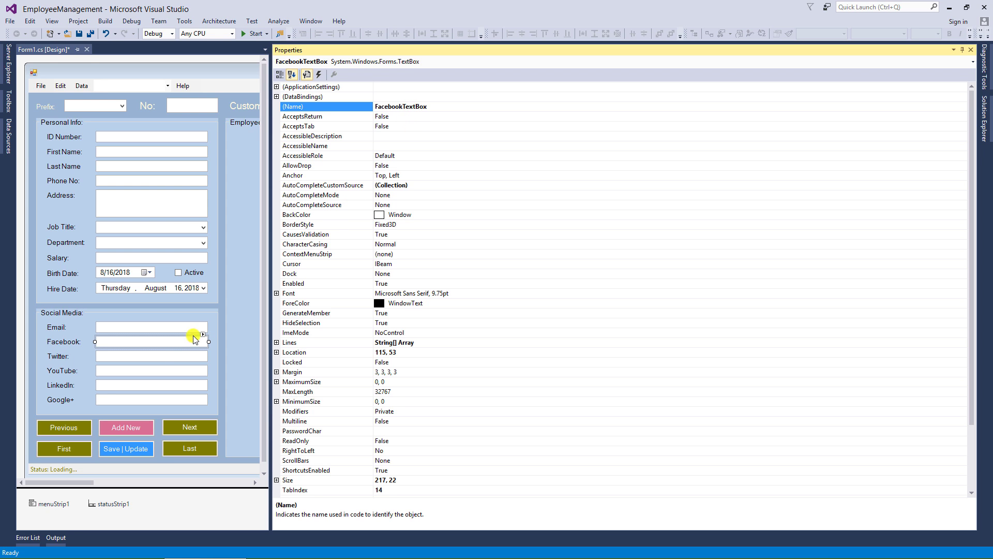
- Name the text box beside the Twitter label TwitterTextBox and the one beside the YouTube label YouTubeTextBox
click(151, 356)
click(419, 106)
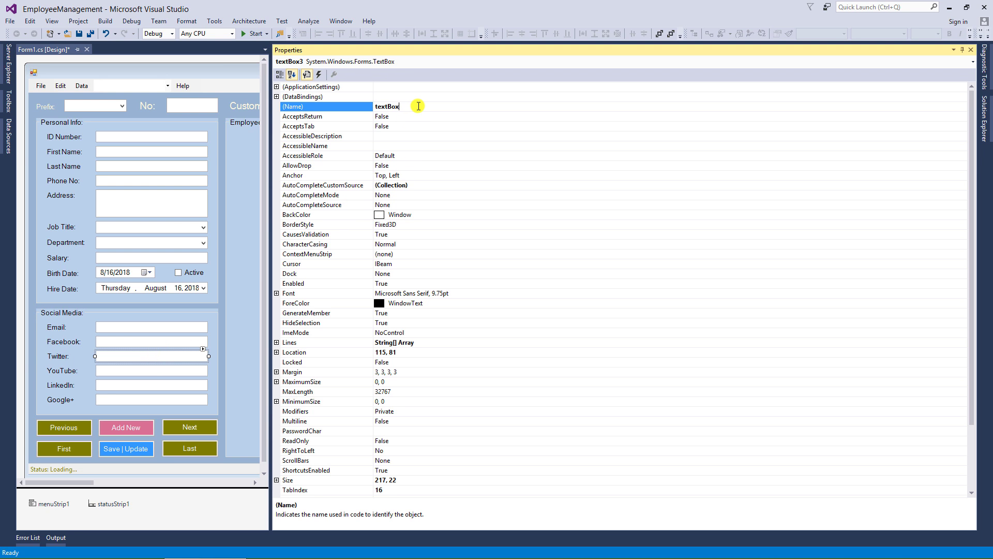
text(TwitterT)
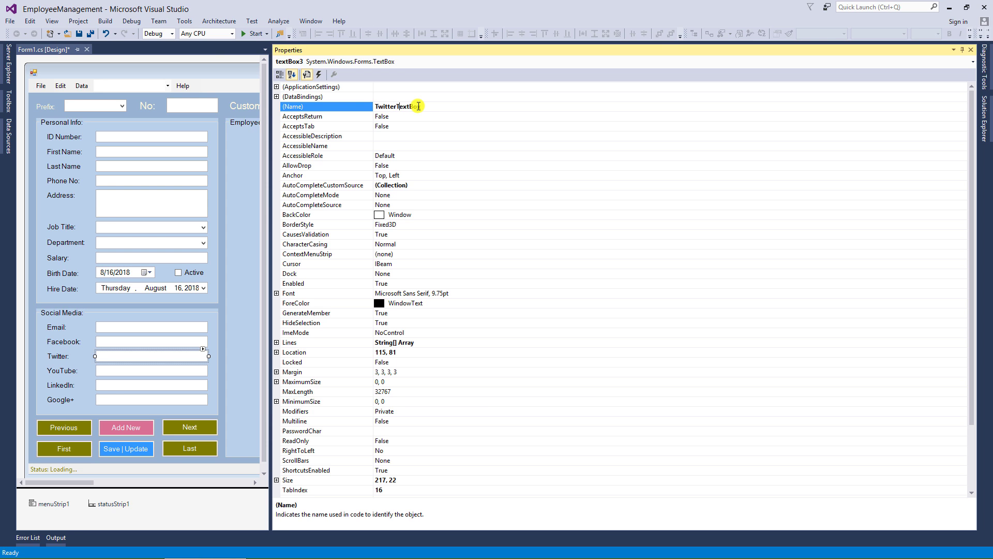
key(Return)
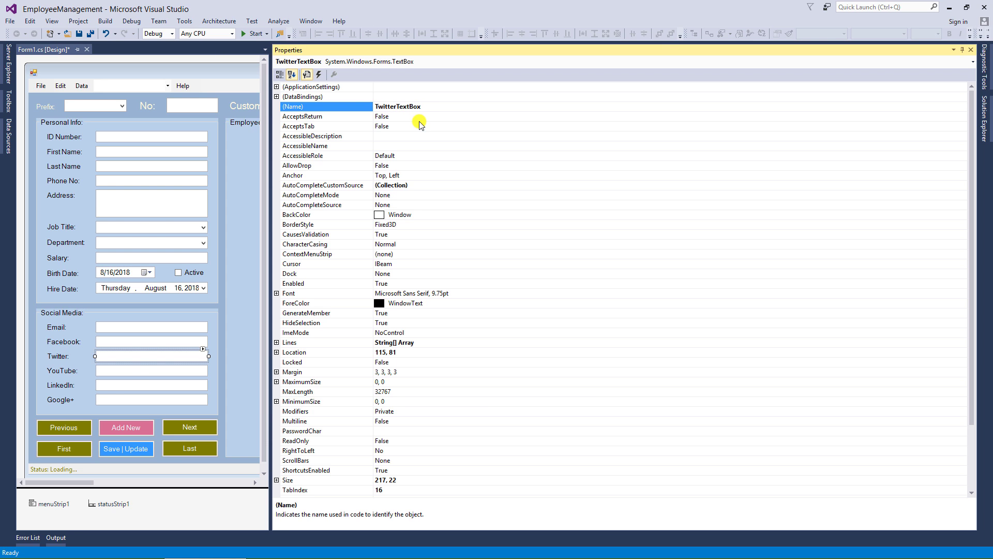
click(133, 371)
click(420, 106)
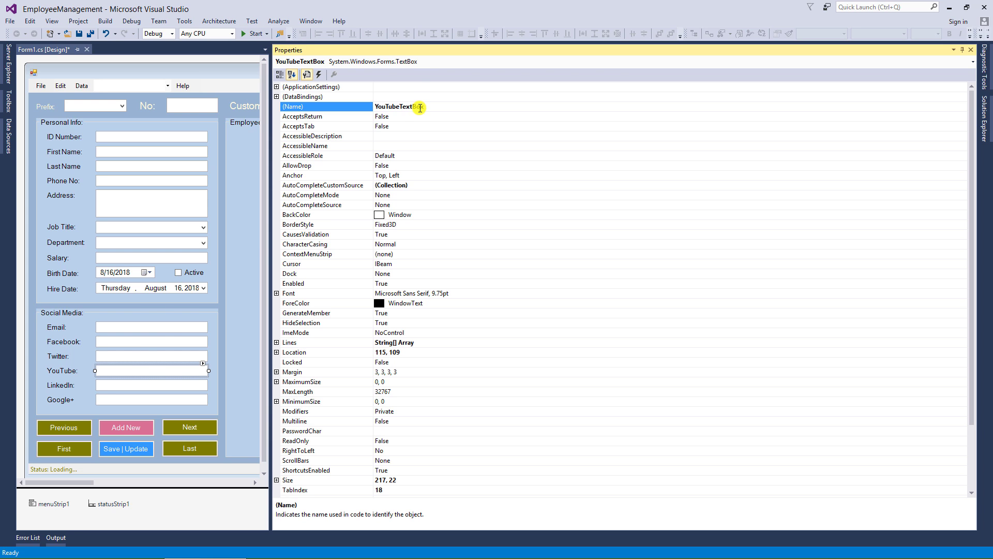
- Name the text box beside the LinkedIn label LinkedInTextBox and the one beside the Google+ label GooglePlusTextBox
click(144, 384)
click(422, 106)
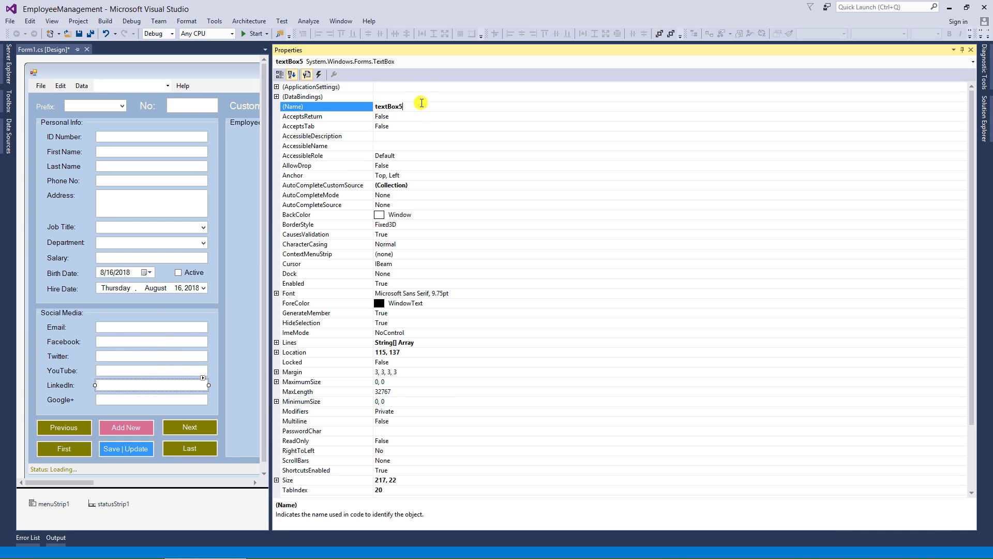
key(BackSpace)
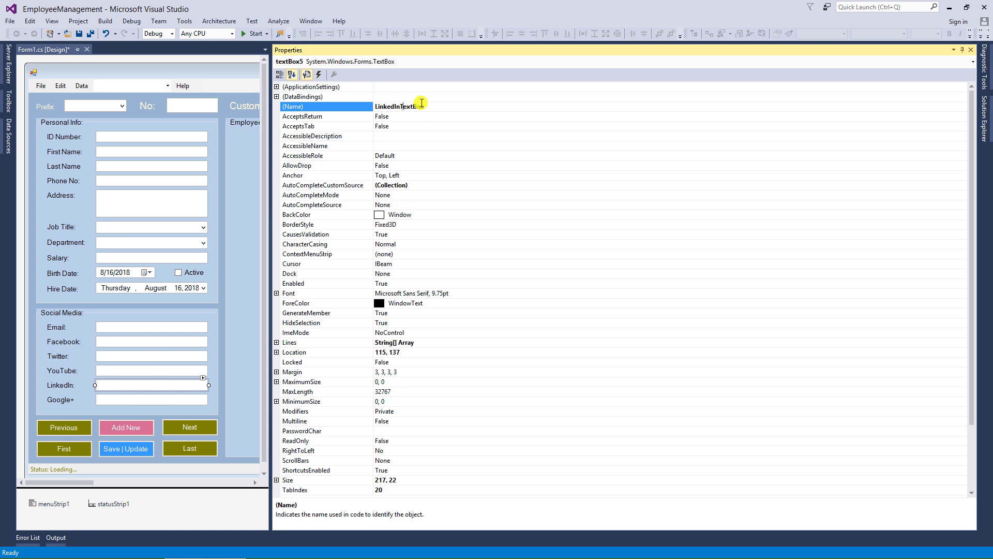
click(143, 398)
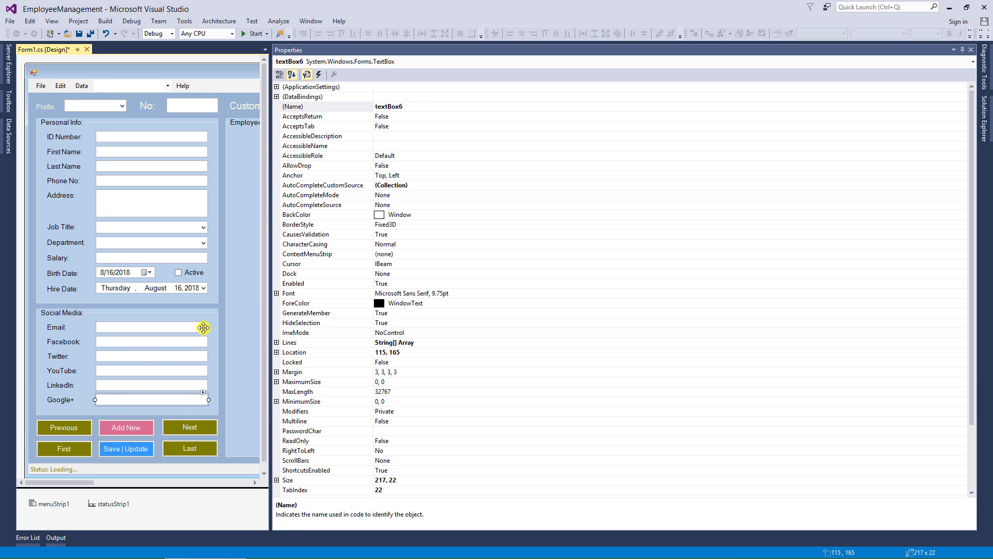
click(428, 106)
key(Home)
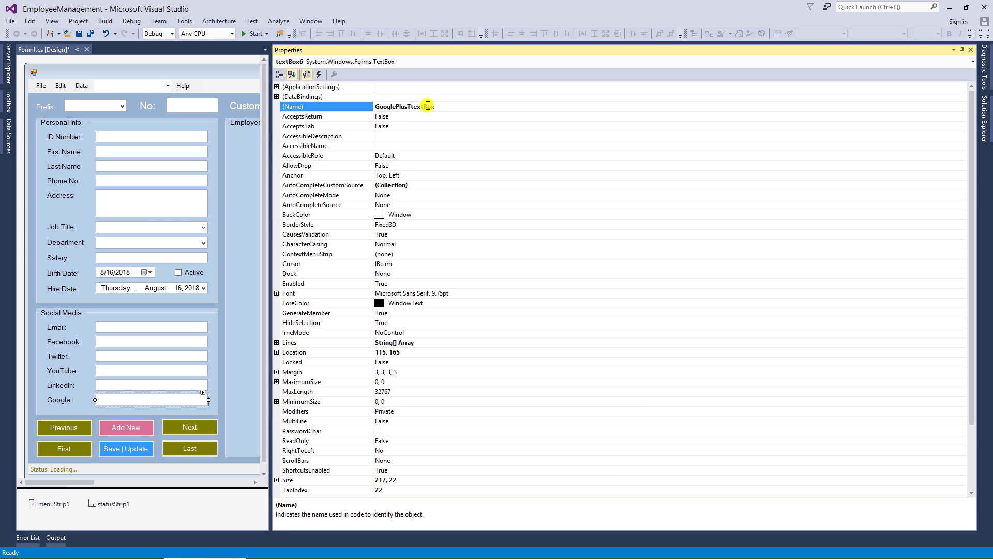
key(Return)
click(441, 127)
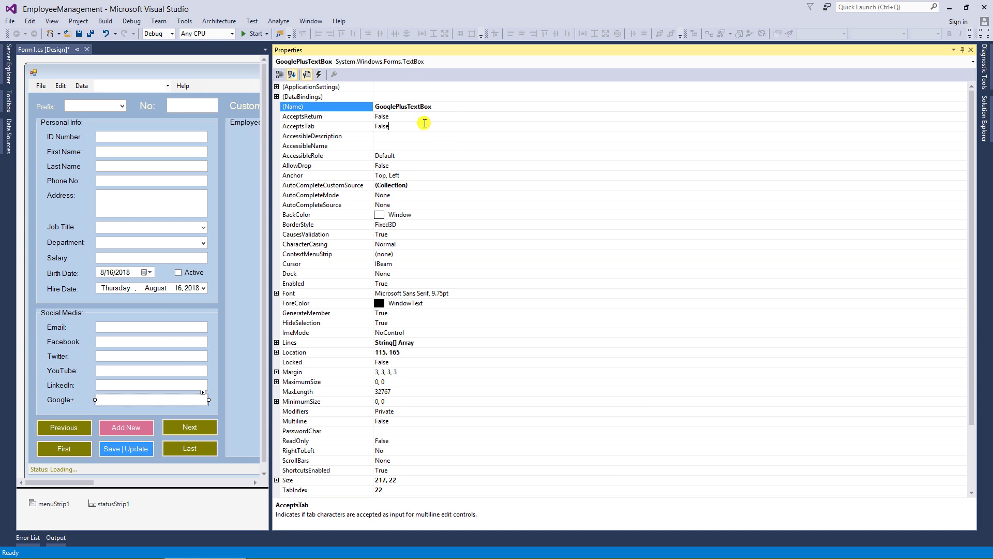
- Save the form, narrow the Properties window to reveal the whole form, and widen its property name column
click(184, 71)
click(90, 33)
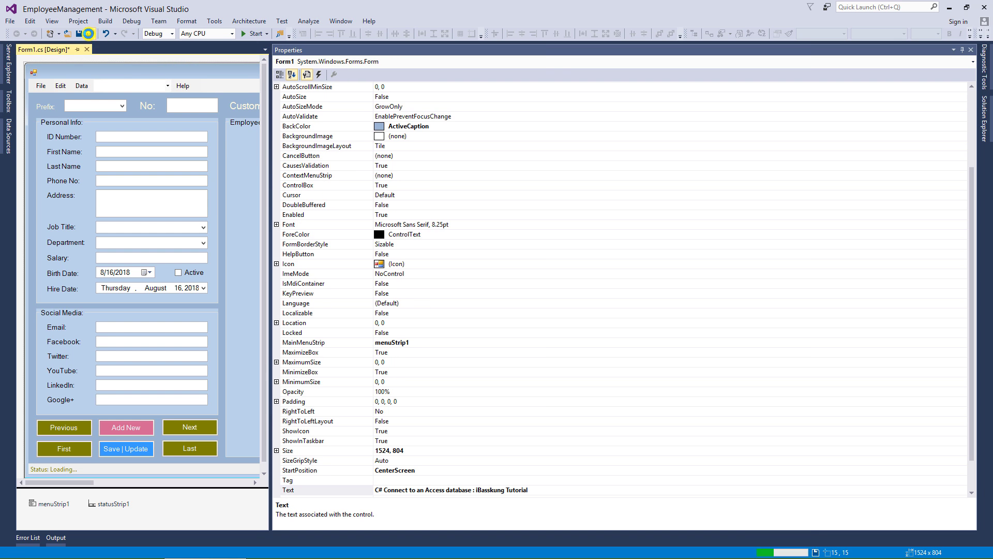
drag(271, 164, 837, 264)
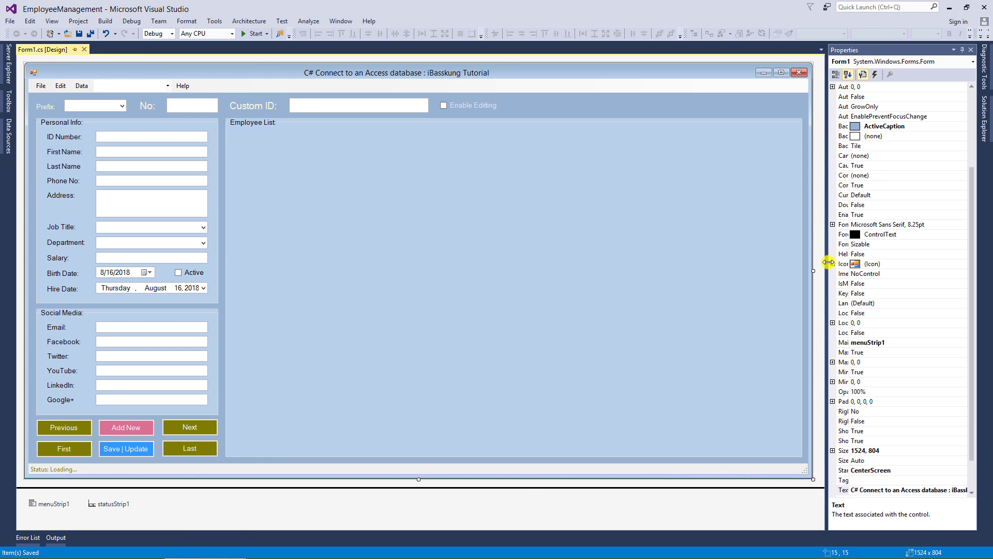
drag(848, 202, 896, 232)
click(147, 67)
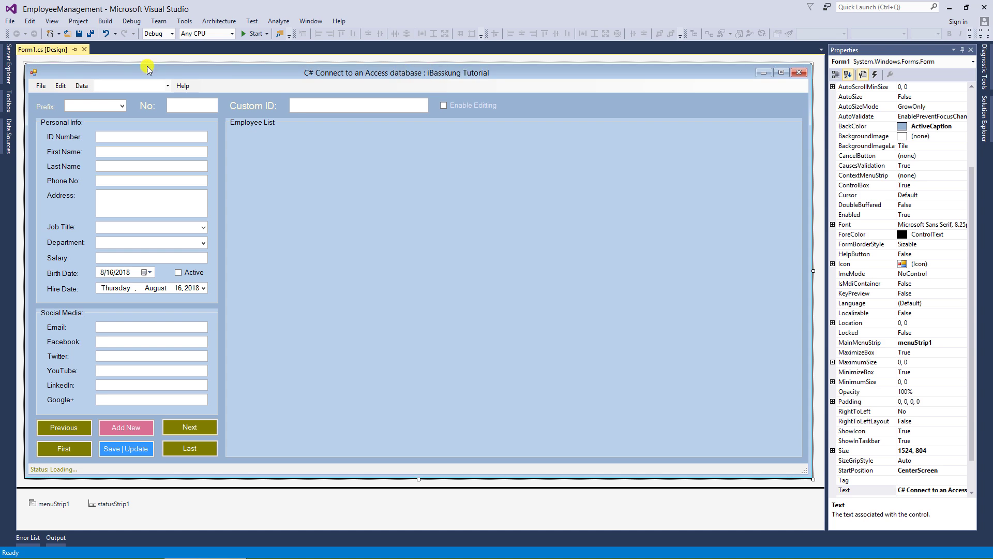
click(91, 34)
- Find the DataGridView control by searching for "data", place it in the Employee List group box, and save the form
click(6, 106)
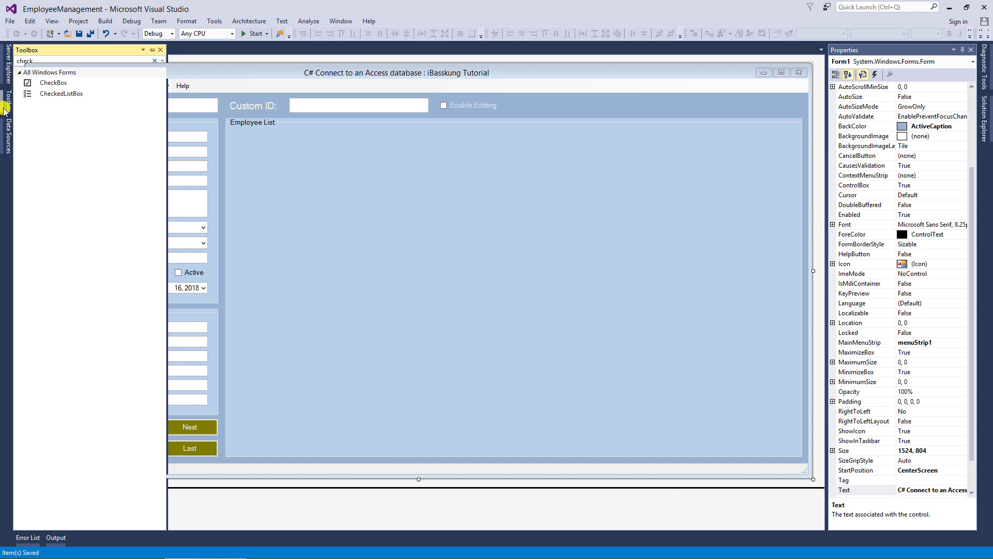
click(60, 62)
key(BackSpace)
key(BackSpace)
key(BackSpace)
key(BackSpace)
key(BackSpace)
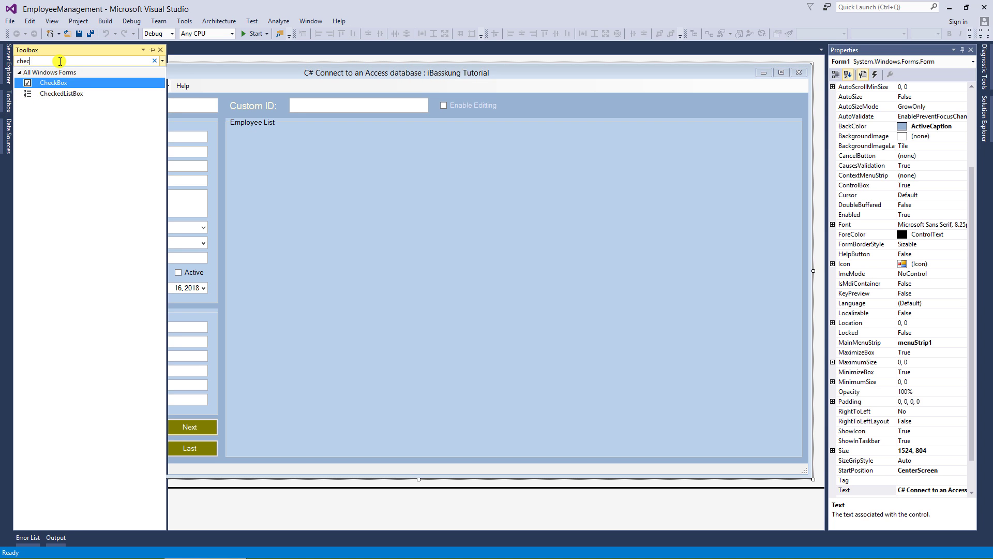
text(data)
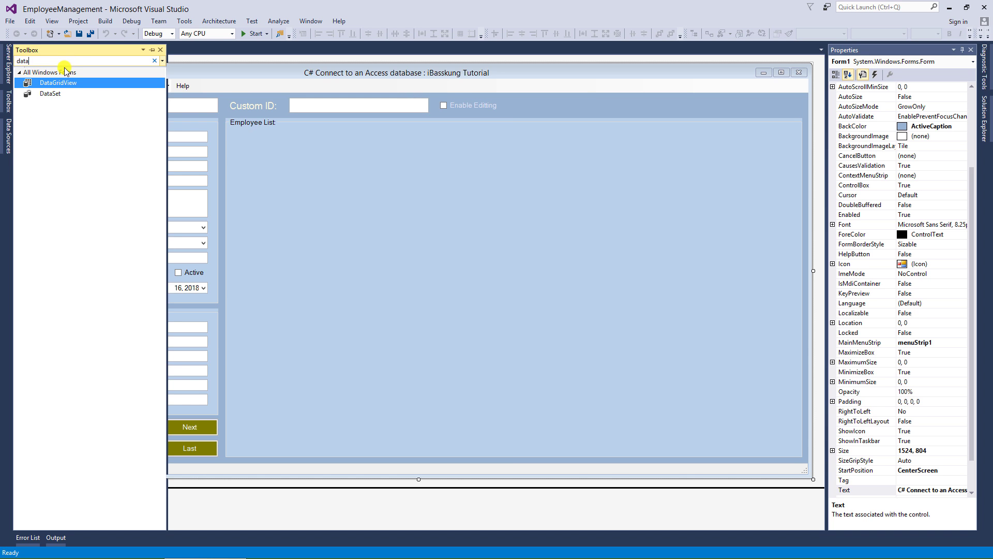
drag(58, 83, 272, 203)
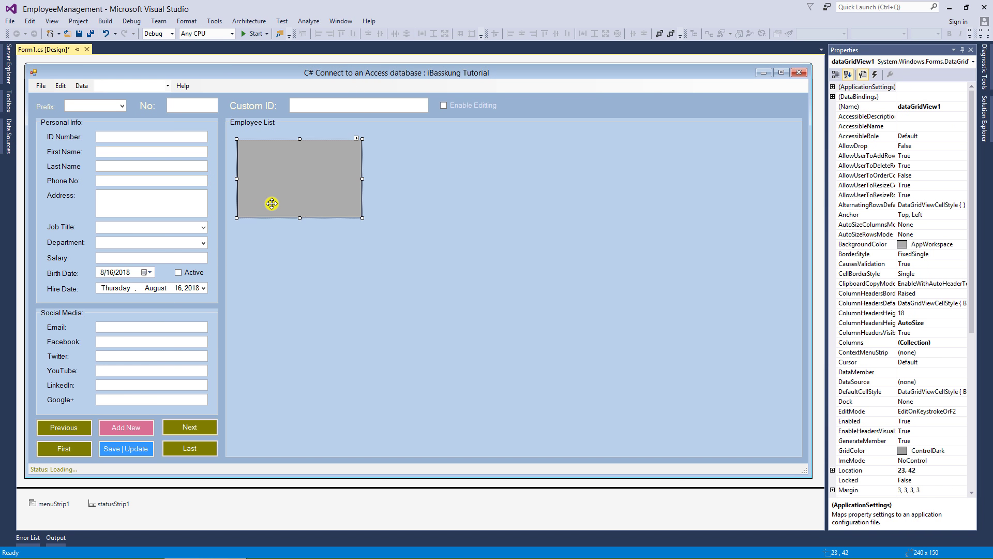
click(79, 33)
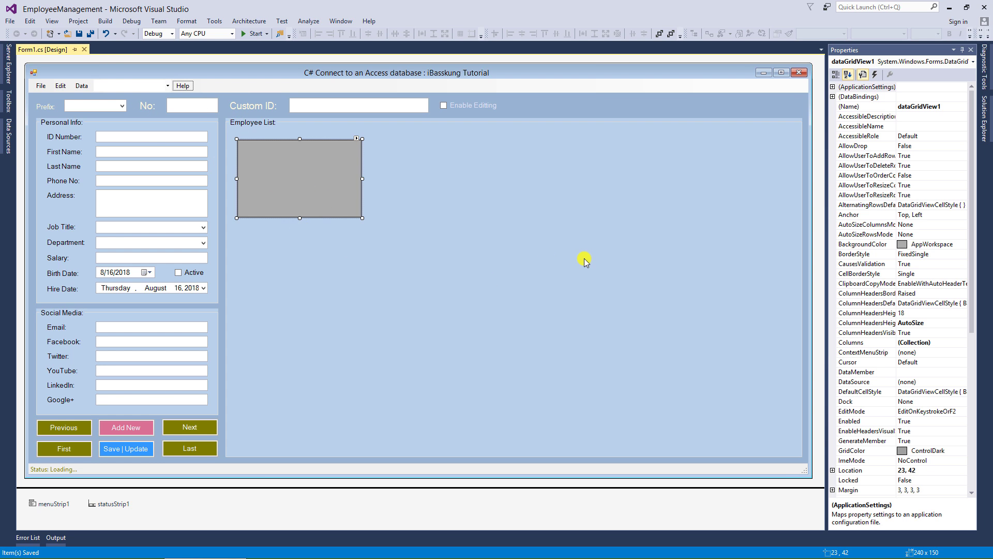
- Set the background color of the DataGridView to the system color Window
click(947, 244)
click(962, 244)
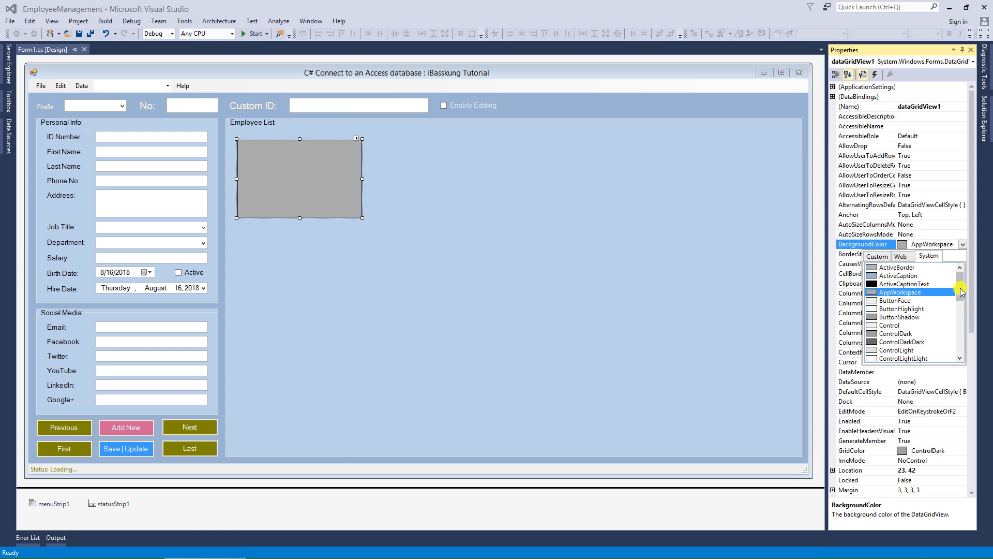
drag(960, 282, 960, 372)
click(892, 334)
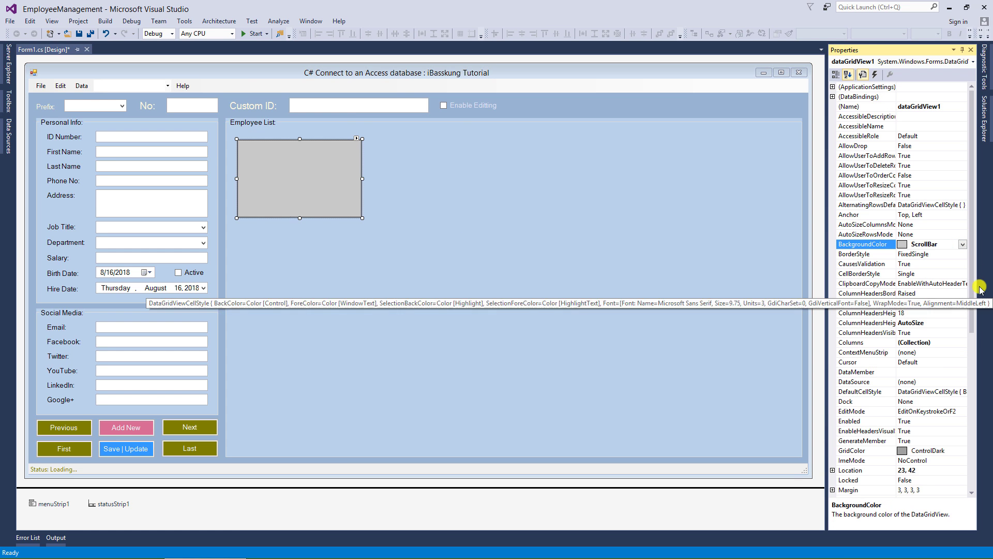
click(964, 244)
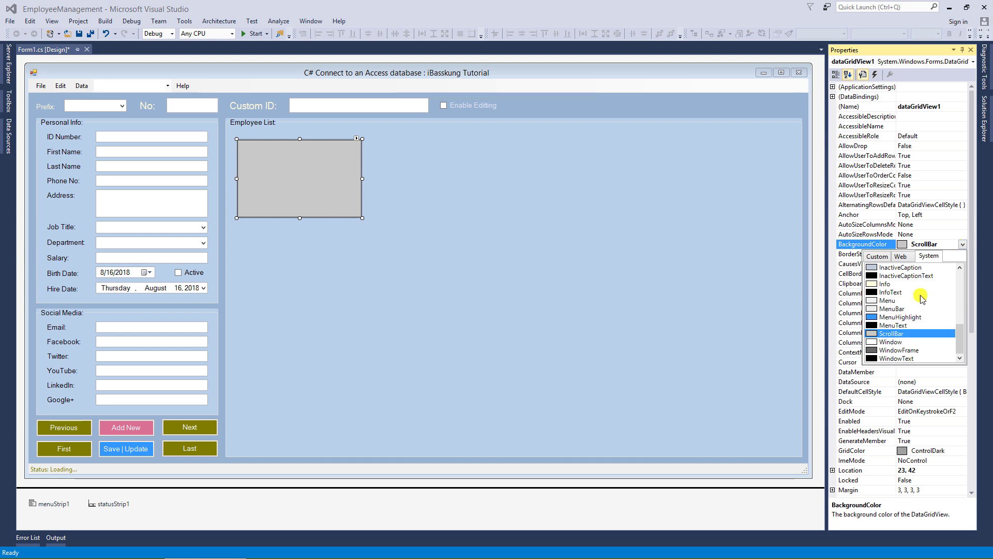
click(903, 329)
click(943, 252)
click(258, 150)
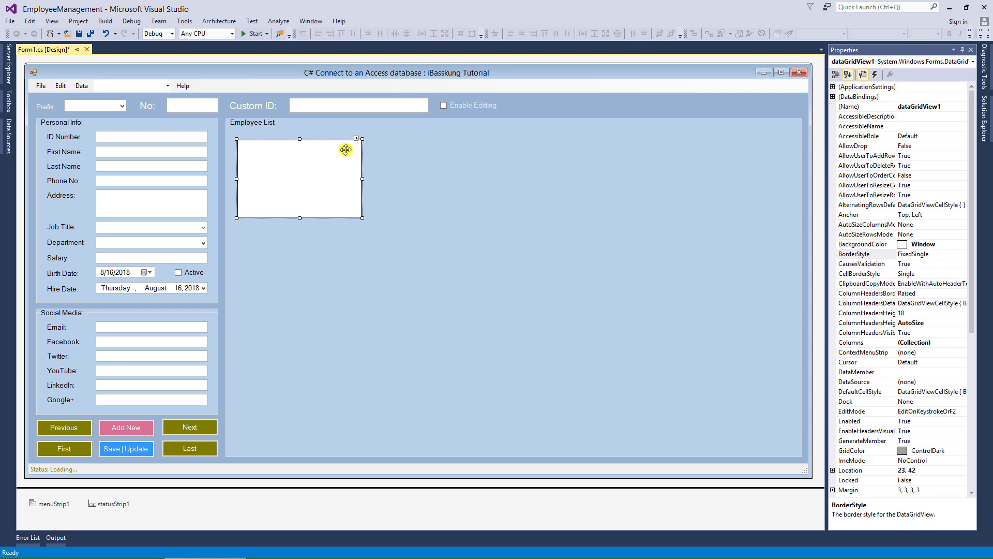
- Disable adding, editing and deleting in the DataGridView and dock it in its parent container
click(357, 138)
click(365, 192)
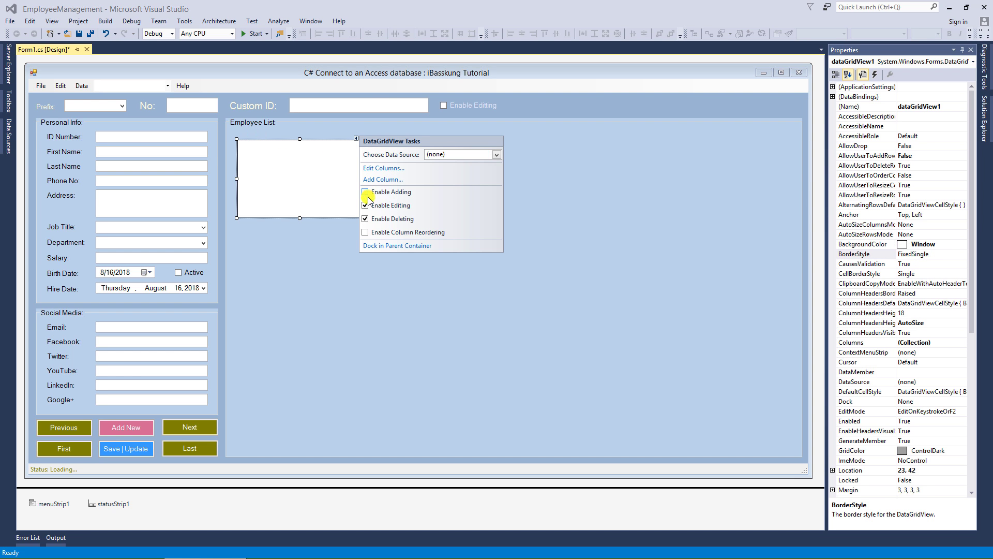
click(365, 205)
click(366, 219)
click(397, 249)
click(372, 74)
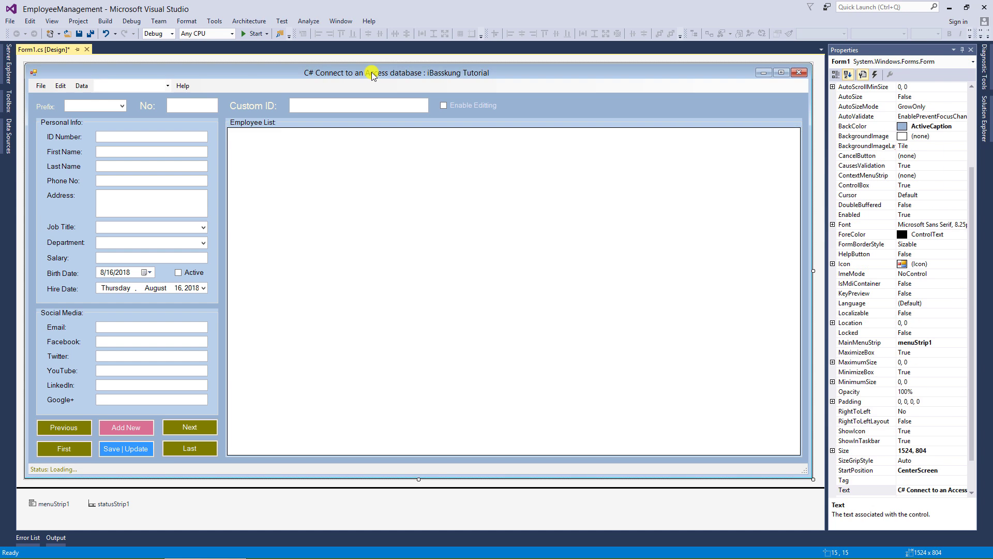
- Anchor the Employee List group box to Top, Bottom, Left, Right and save the form
click(247, 122)
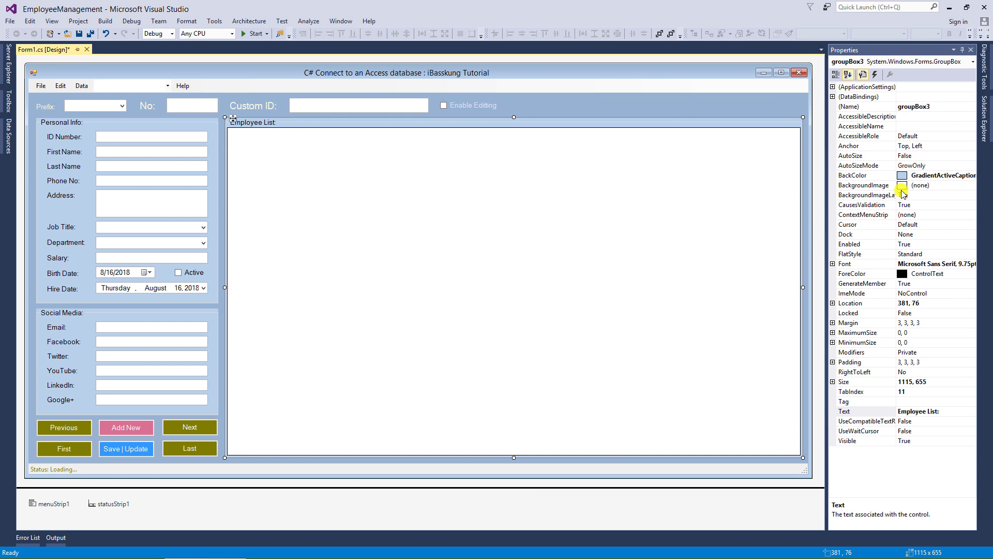
click(924, 145)
click(971, 145)
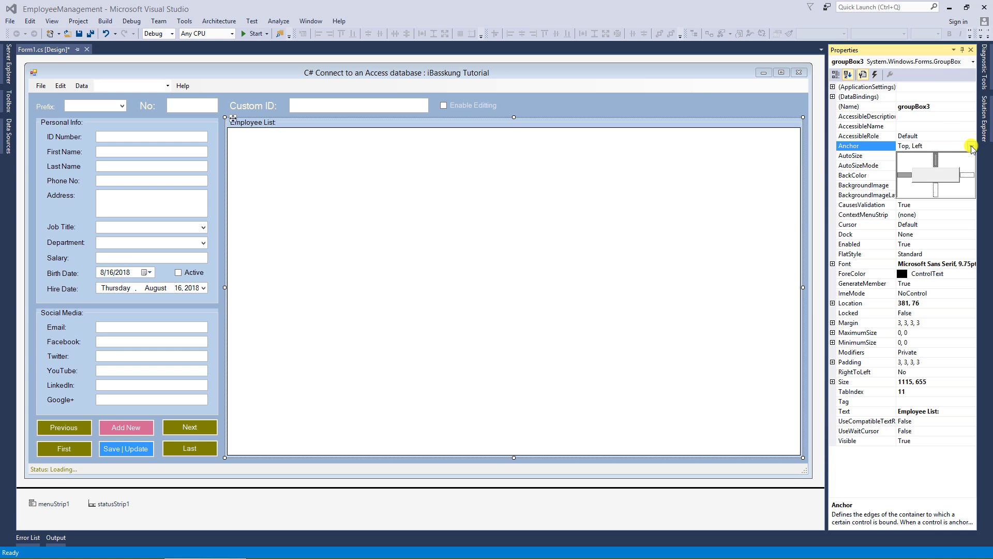
click(941, 184)
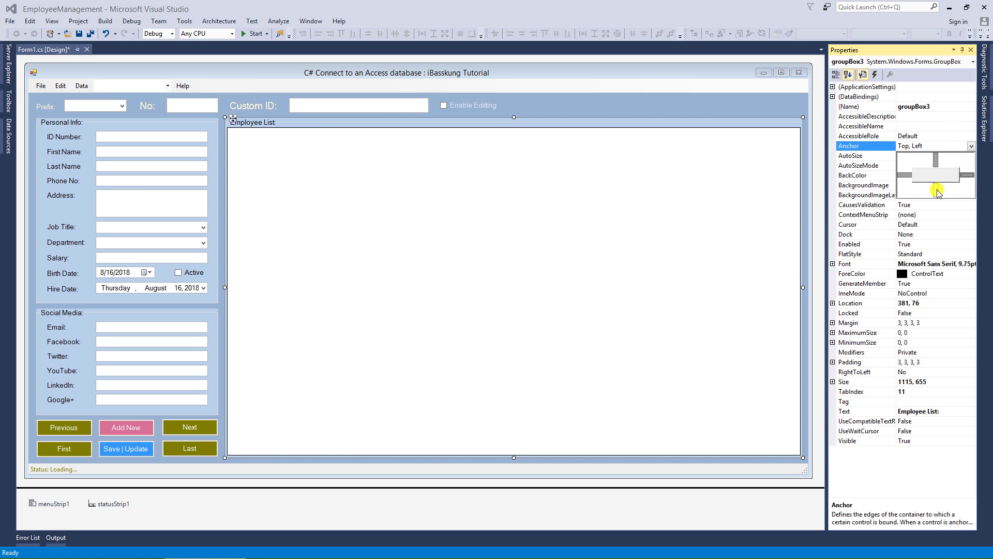
click(930, 217)
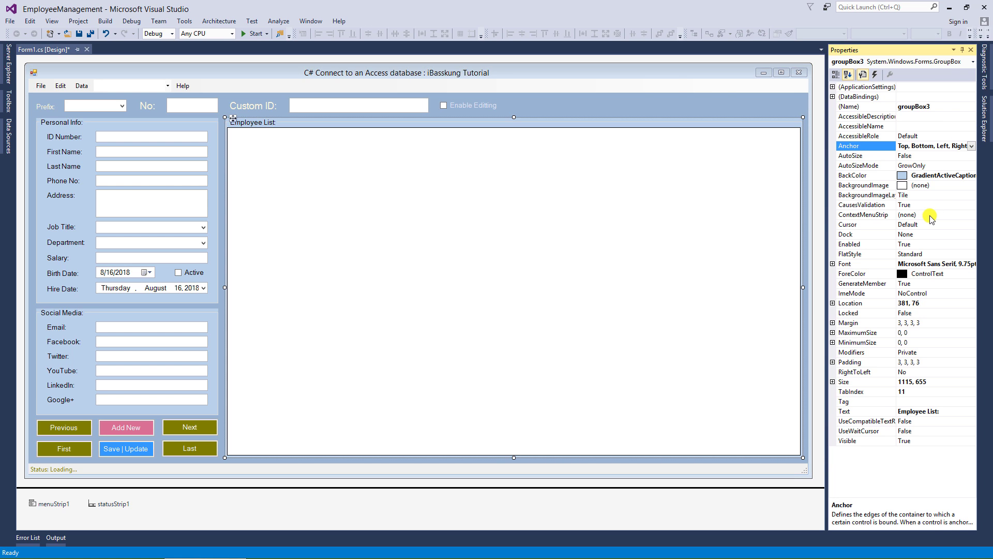
click(643, 81)
click(79, 34)
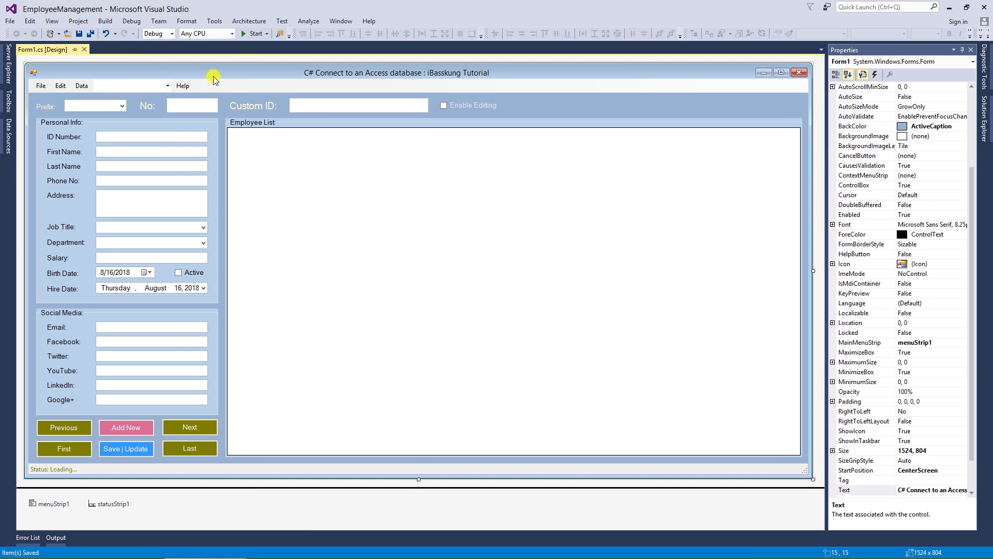
- Run the application, check how the Employee List adapts when the window is maximized, restored and resized, and close it
click(254, 33)
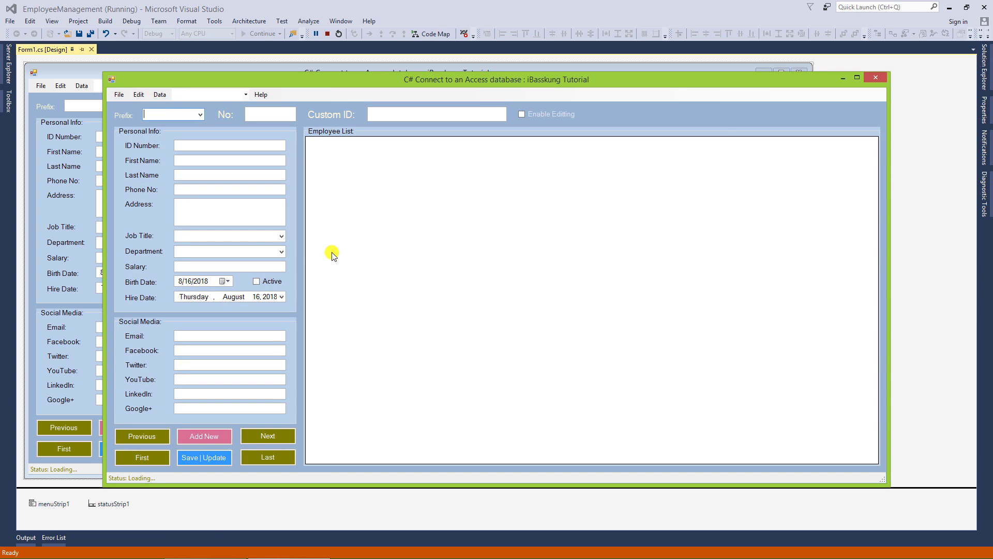
click(858, 78)
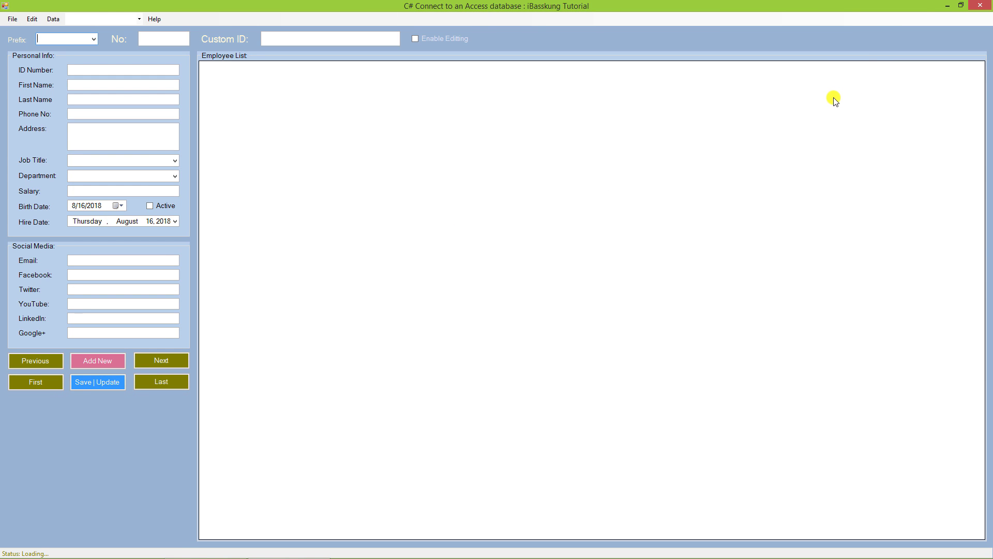
click(961, 5)
drag(878, 267, 774, 295)
drag(587, 485, 616, 485)
click(742, 77)
click(981, 5)
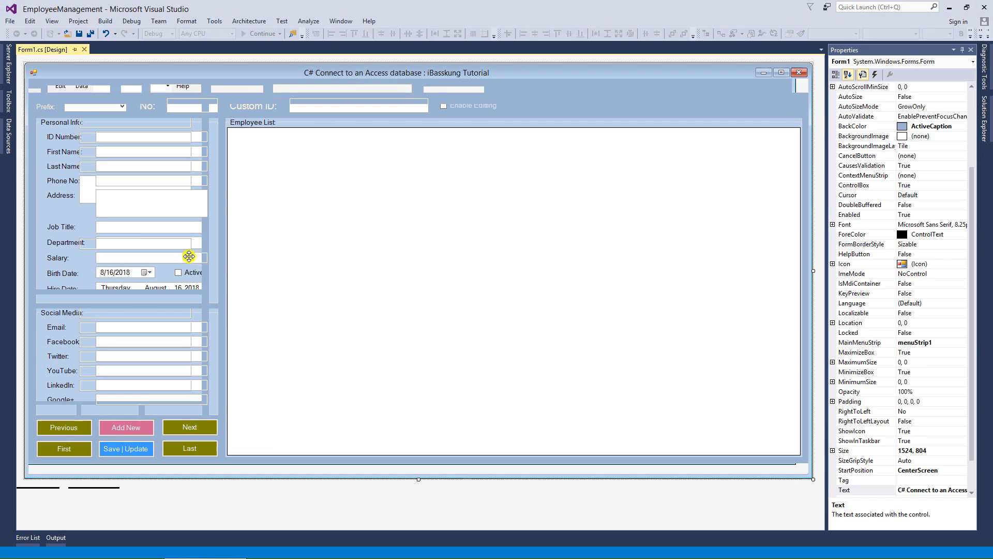
click(105, 137)
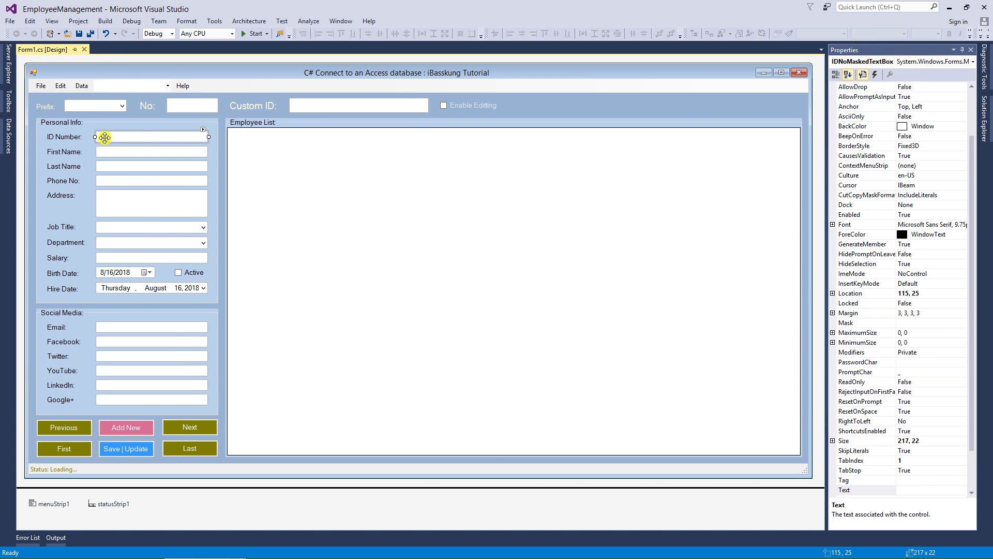
click(203, 130)
click(225, 145)
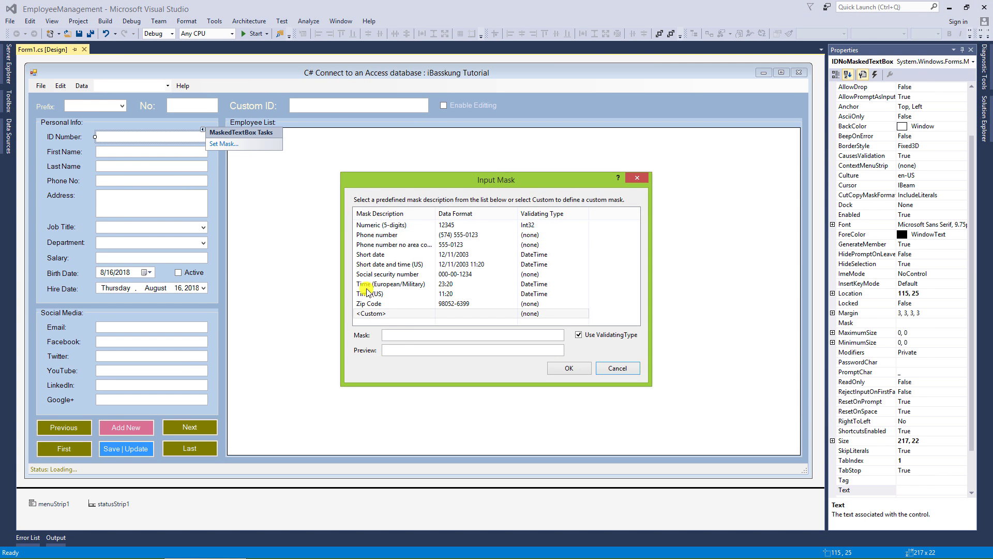
click(381, 313)
click(382, 304)
click(381, 313)
drag(421, 337, 273, 328)
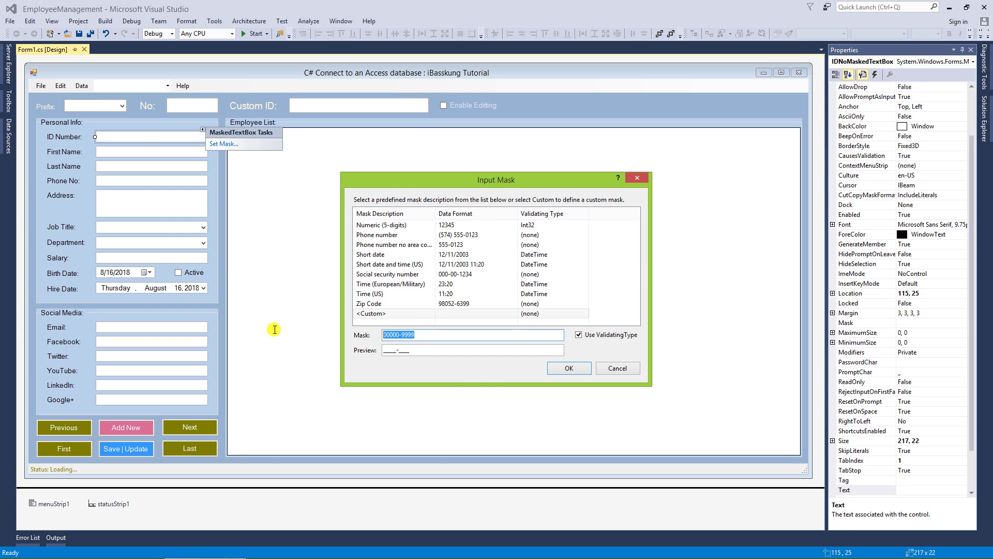
text(0-)
text(0000-0)
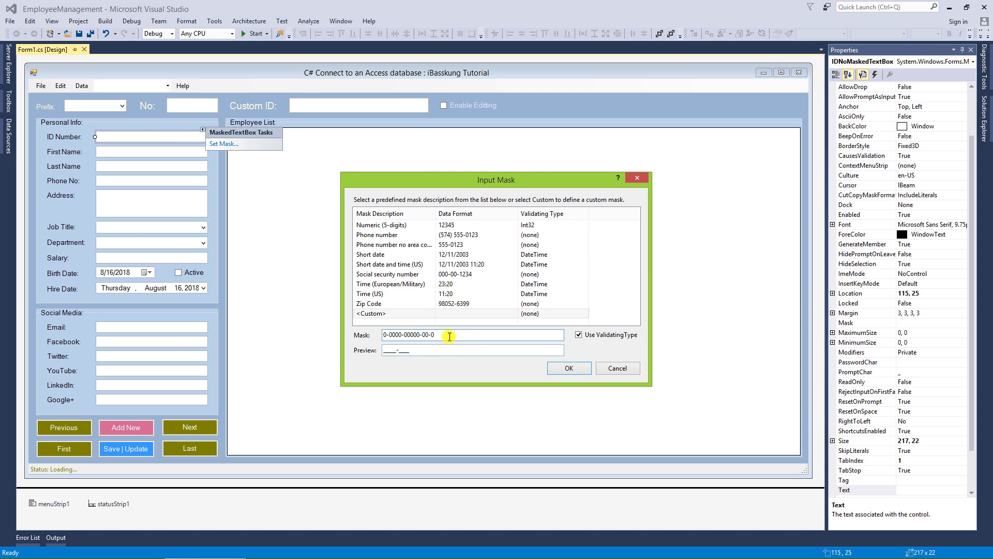
click(446, 353)
click(570, 367)
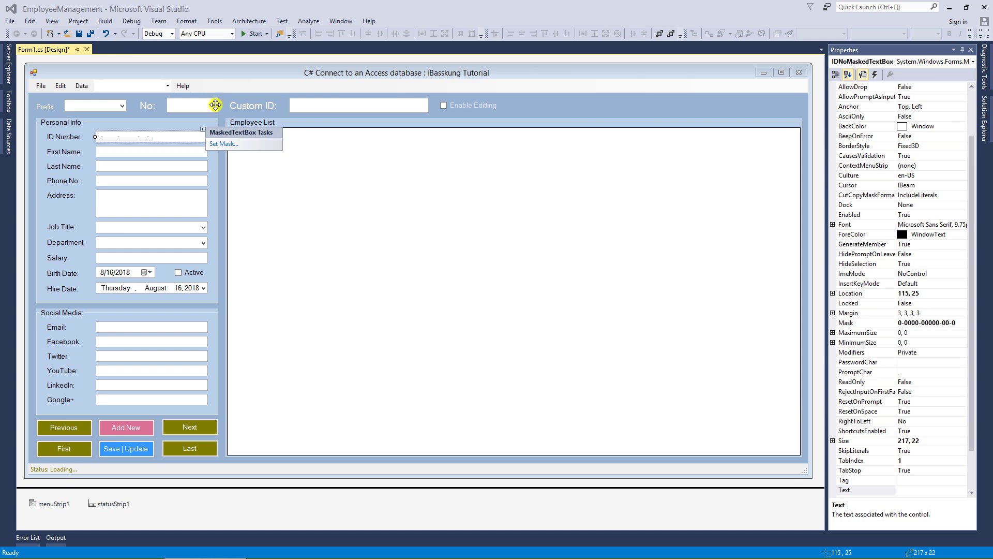
click(214, 73)
click(91, 34)
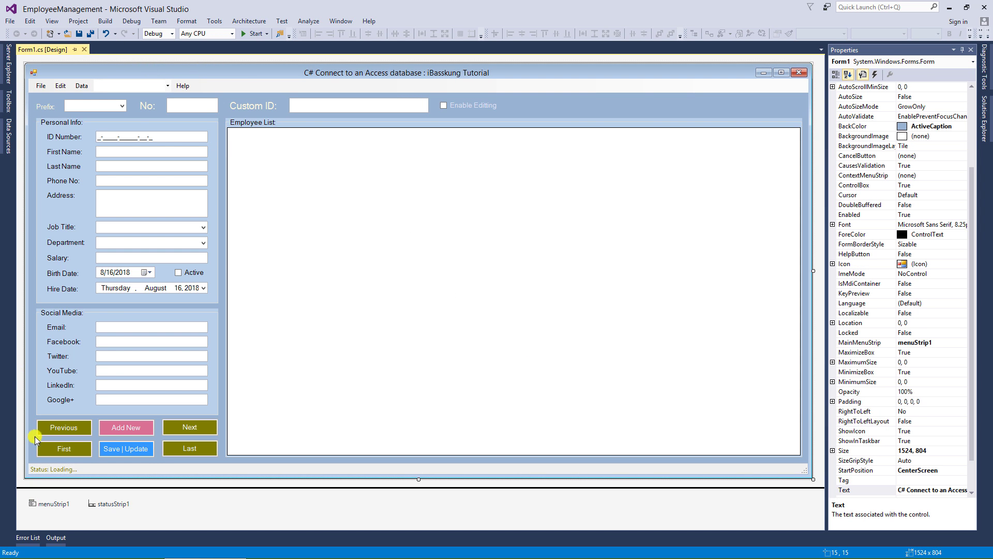
- Shift the Previous, Add New and Next buttons slightly down toward the row below and save the form
drag(33, 420, 184, 442)
click(31, 420)
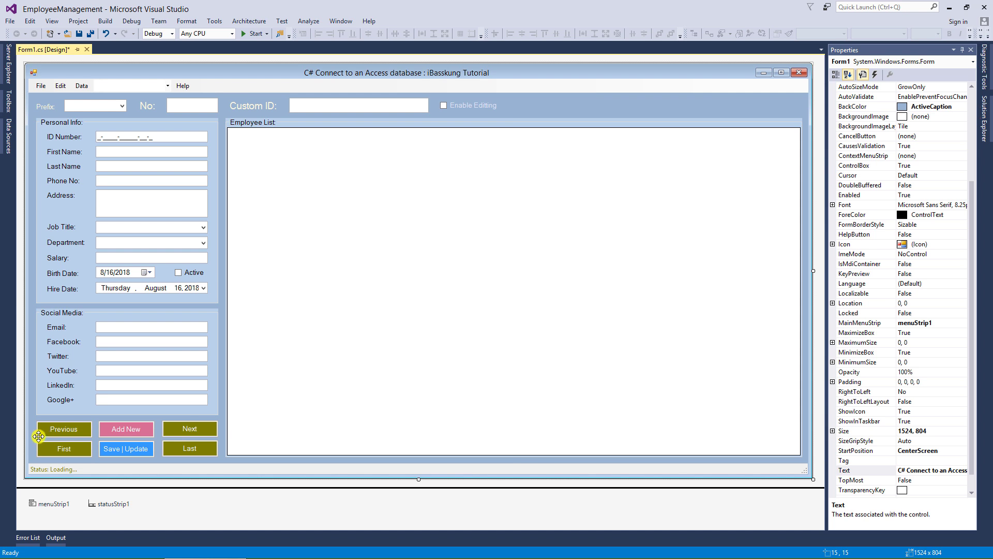
drag(30, 425, 238, 437)
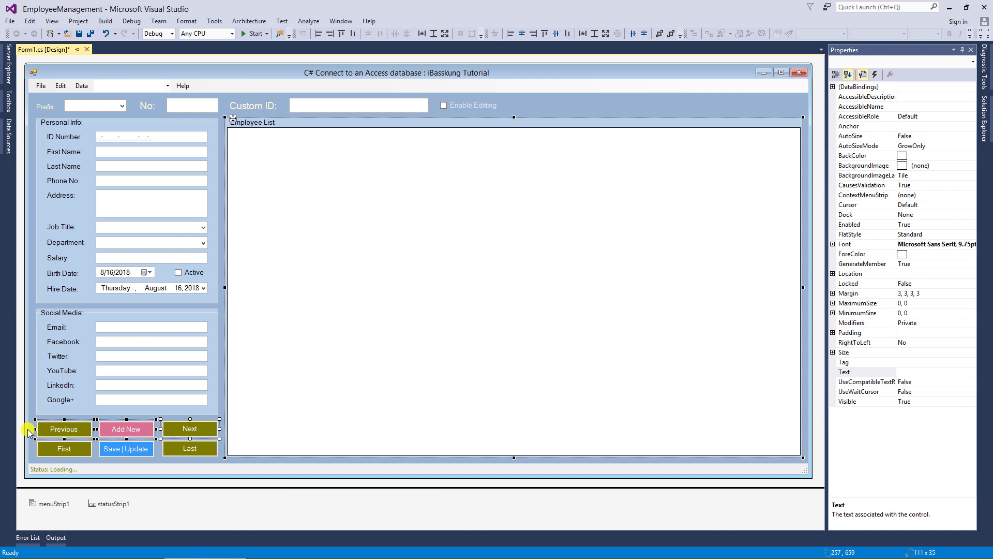
drag(29, 430, 179, 429)
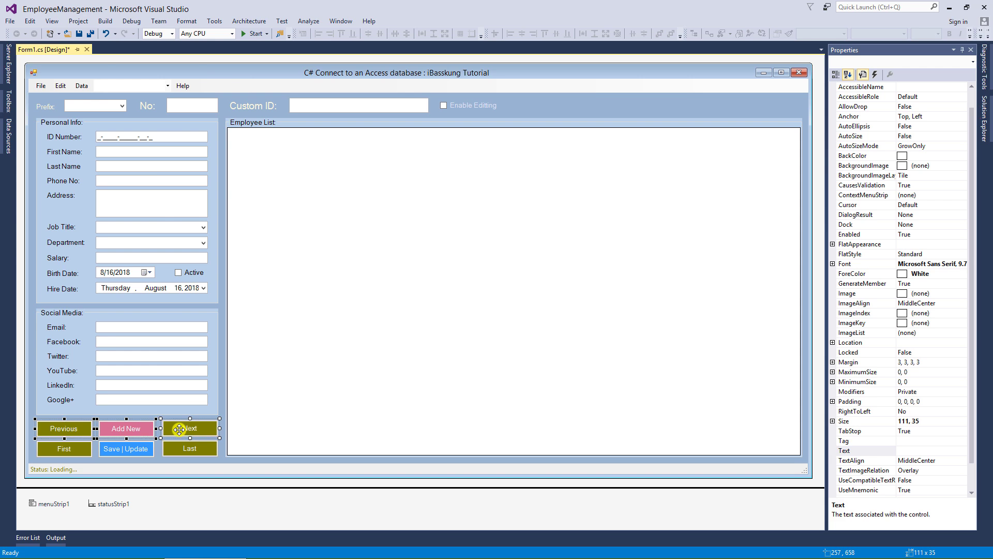
click(90, 34)
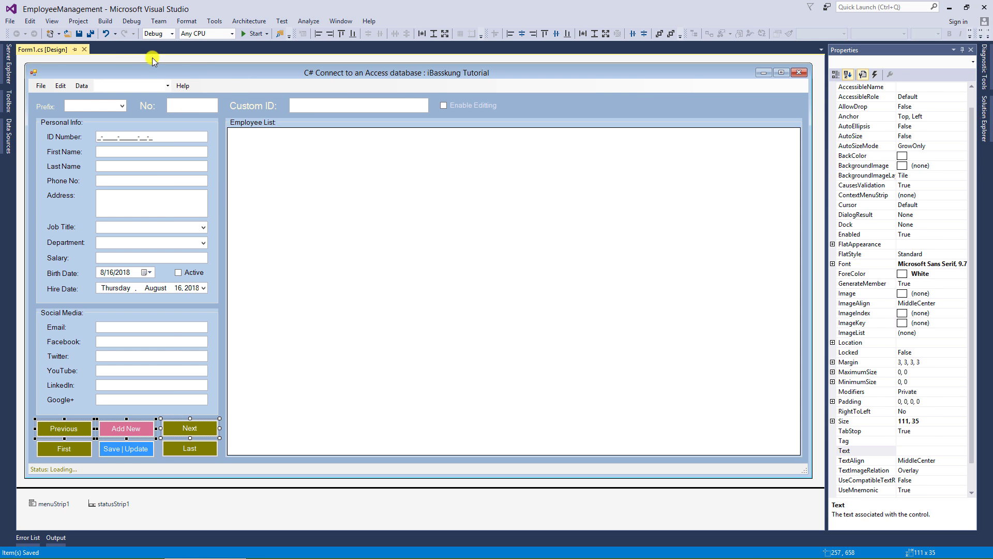
click(154, 63)
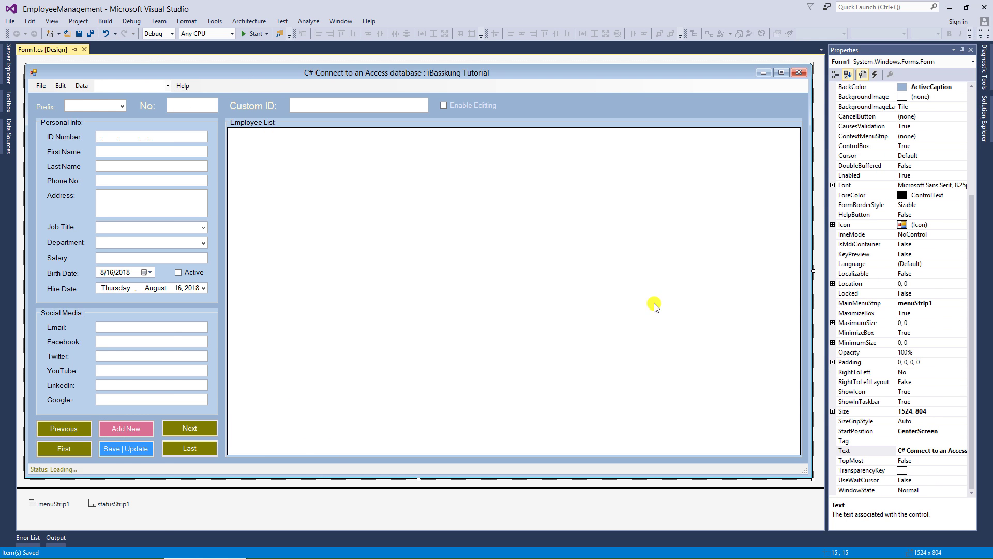
- Select the Employee List grid and widen the Properties window until the full property names are readable
click(622, 177)
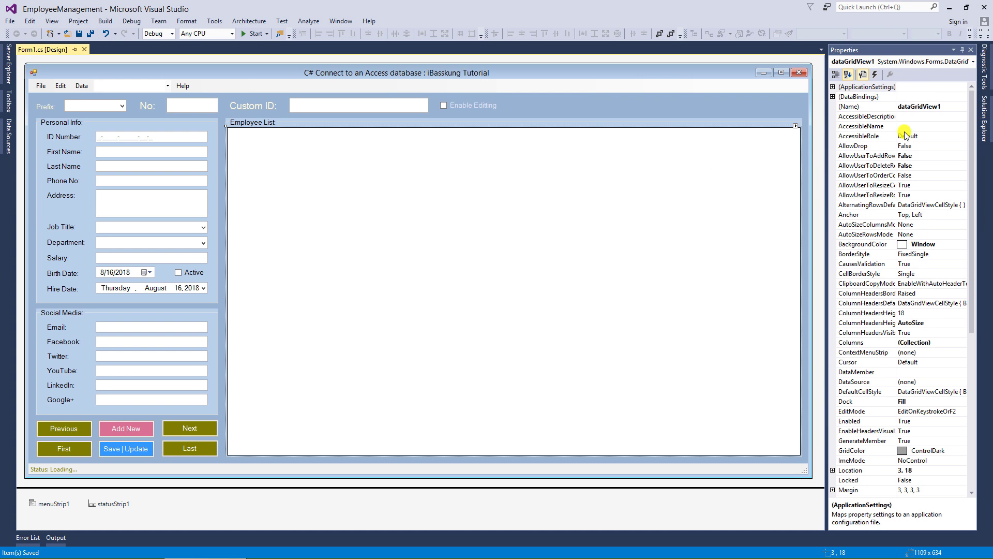
click(953, 106)
click(904, 116)
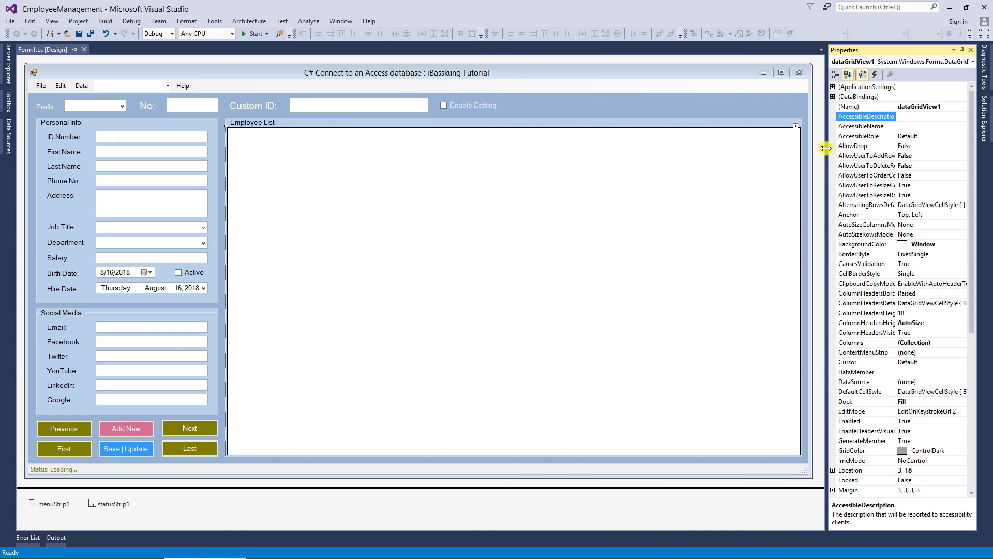
drag(826, 147, 502, 160)
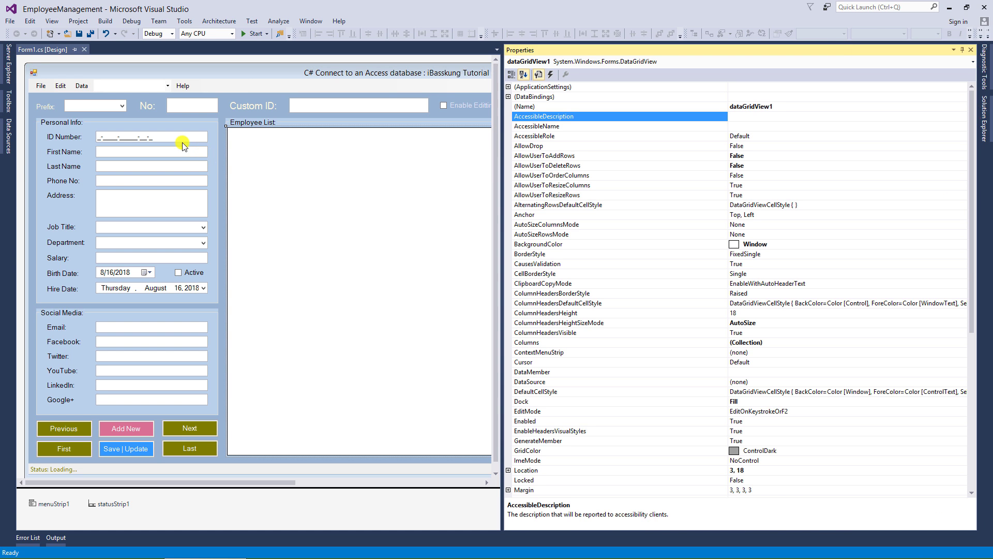
- Set the Prefix combo box's TabIndex to 0, narrowing the property name column
click(103, 105)
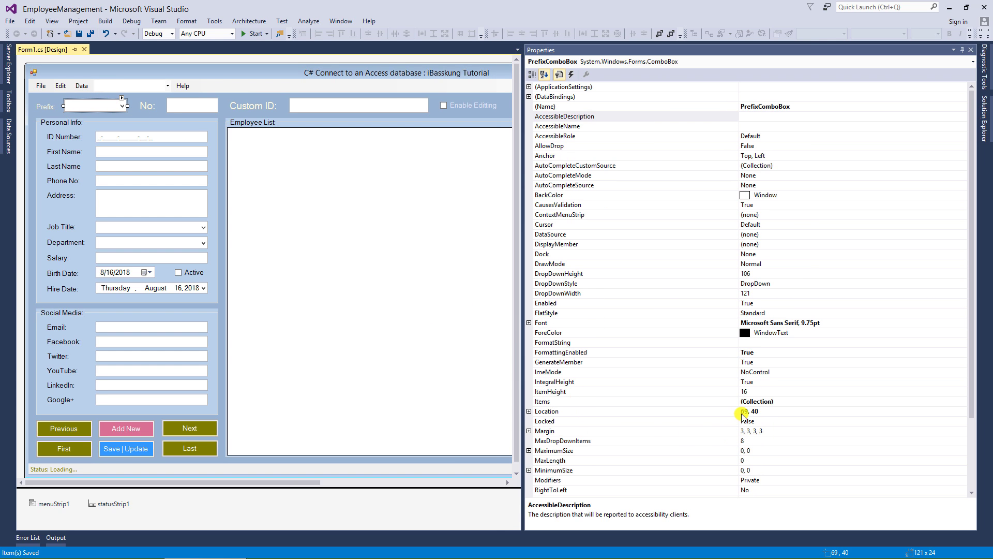
drag(739, 411, 627, 418)
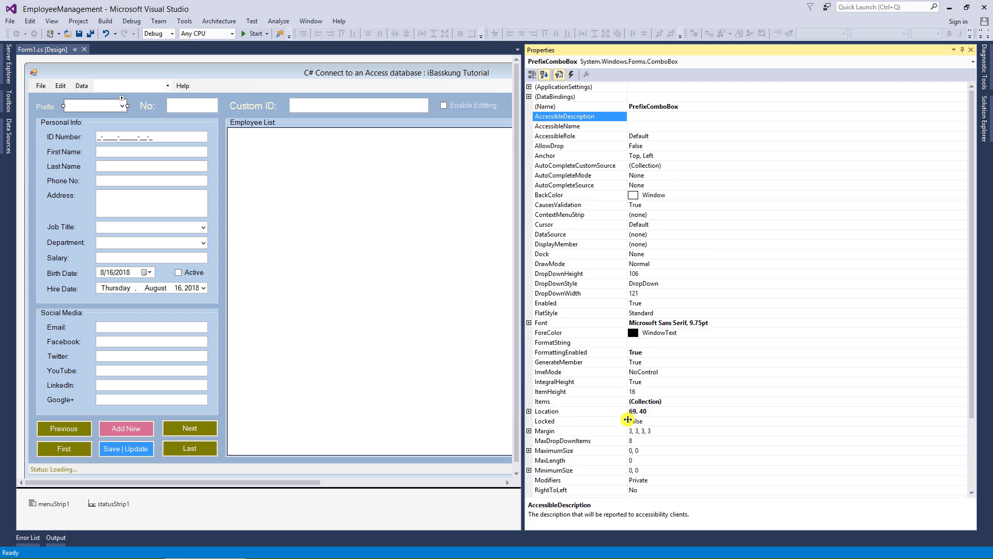
scroll(633, 424, down, 3)
click(635, 432)
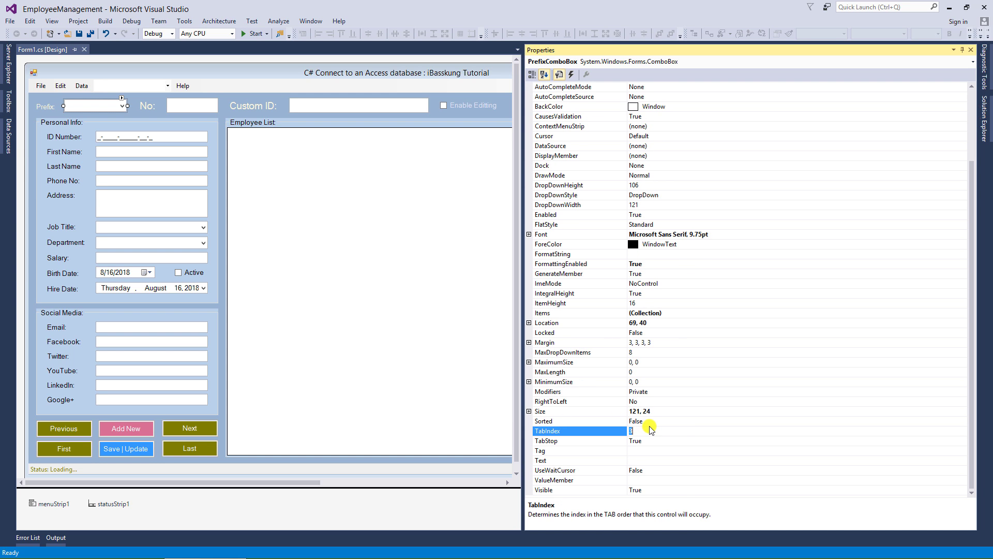
text(0)
key(Return)
- Set the TabIndex of the No text box to 1
click(194, 108)
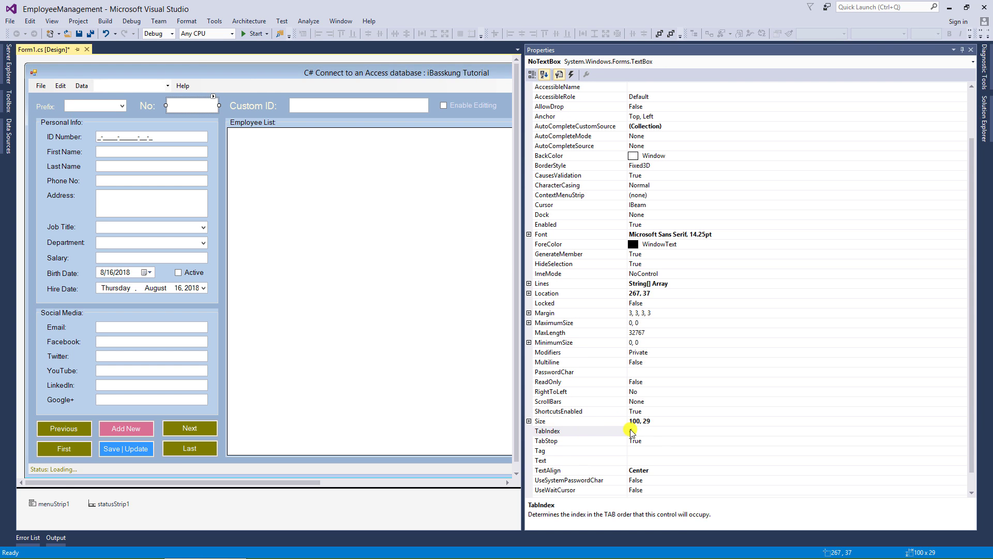
click(655, 431)
text(4)
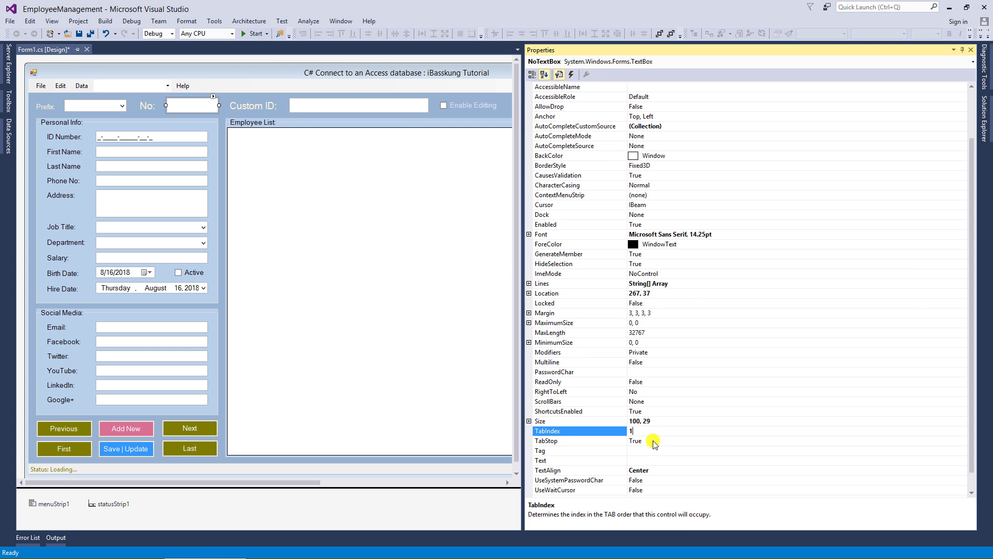
click(654, 441)
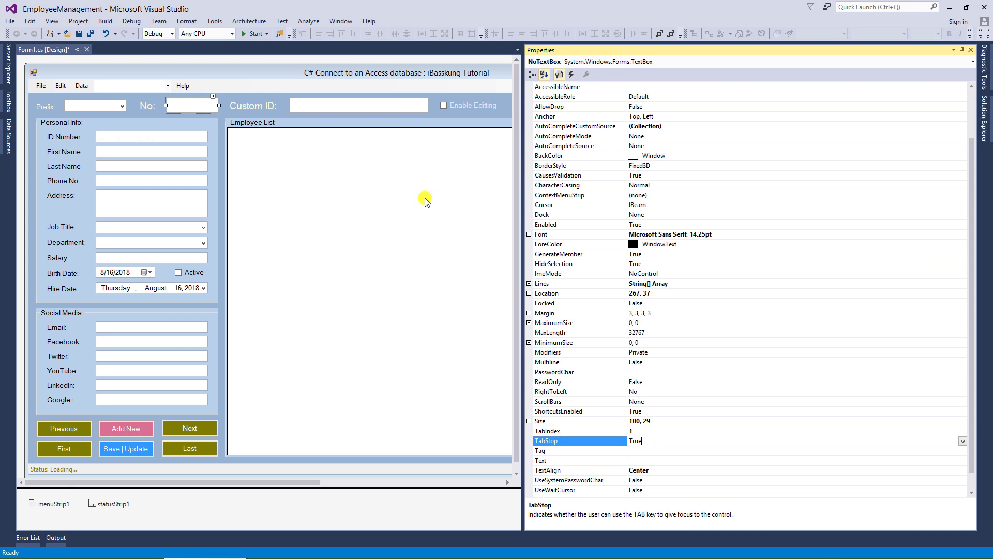
- Edit the Custom ID text box's TabIndex and set the Enable Editing check box's TabIndex to 3
click(369, 108)
click(650, 432)
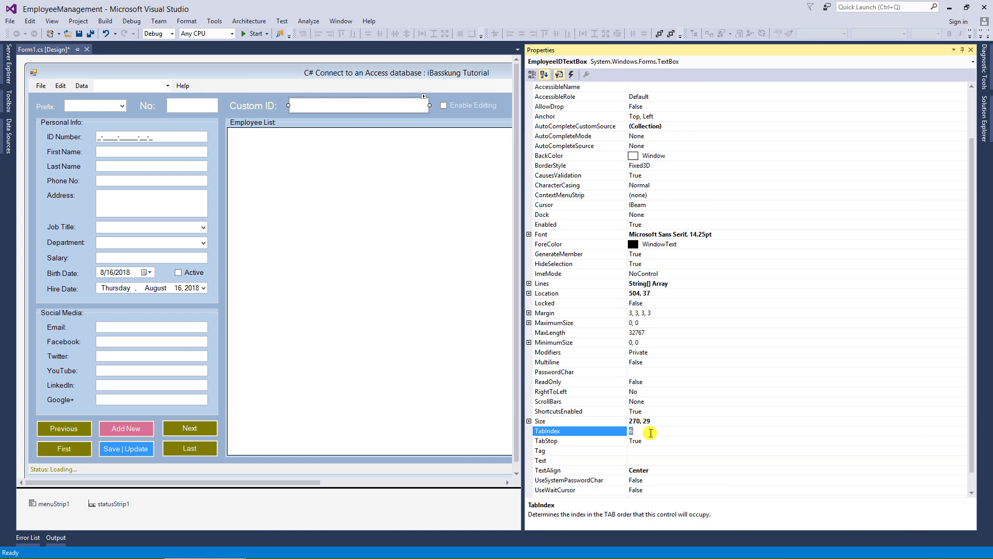
click(452, 102)
click(451, 102)
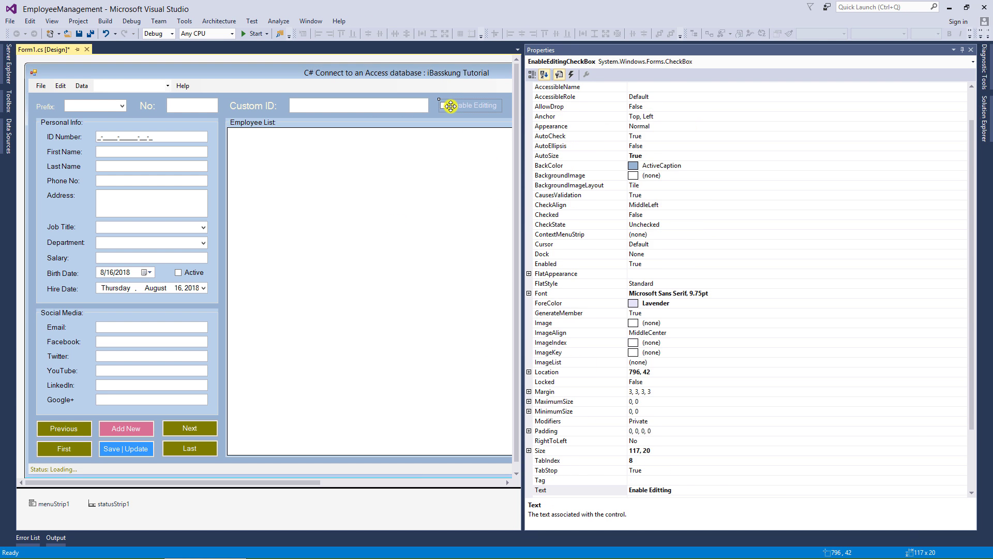
click(654, 459)
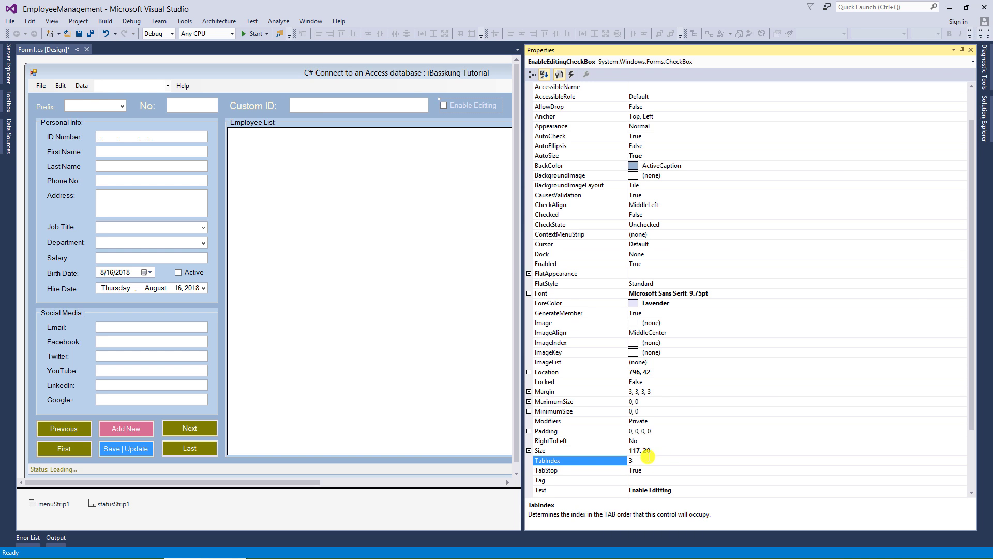
- Check the TabIndex values of the Prefix label, the Enable Editing check box and the ID Number masked text box
click(53, 104)
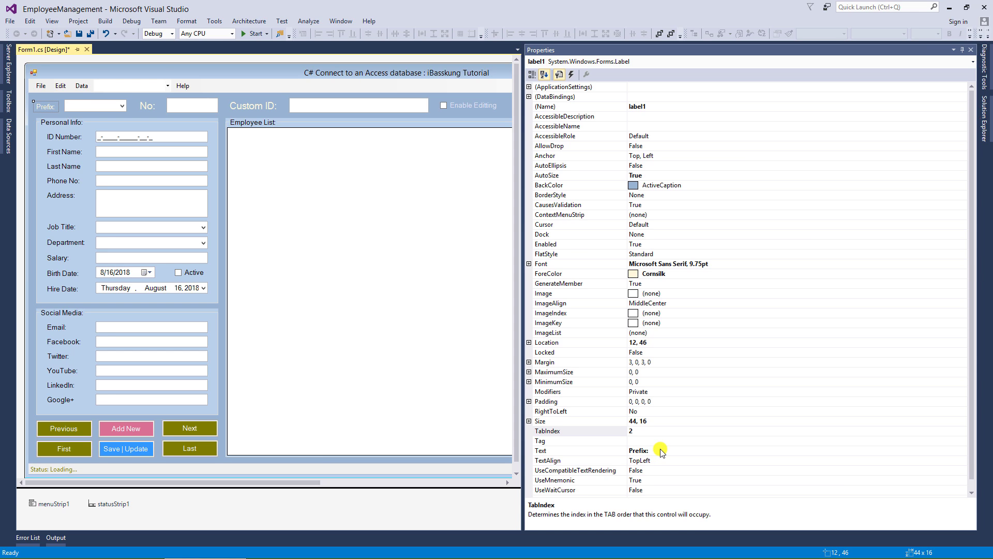
click(458, 107)
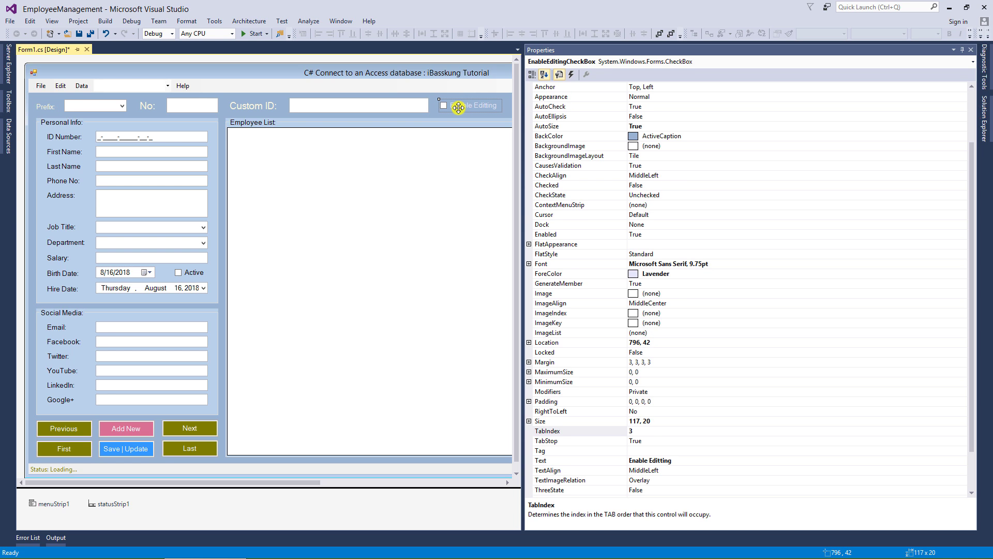
click(178, 139)
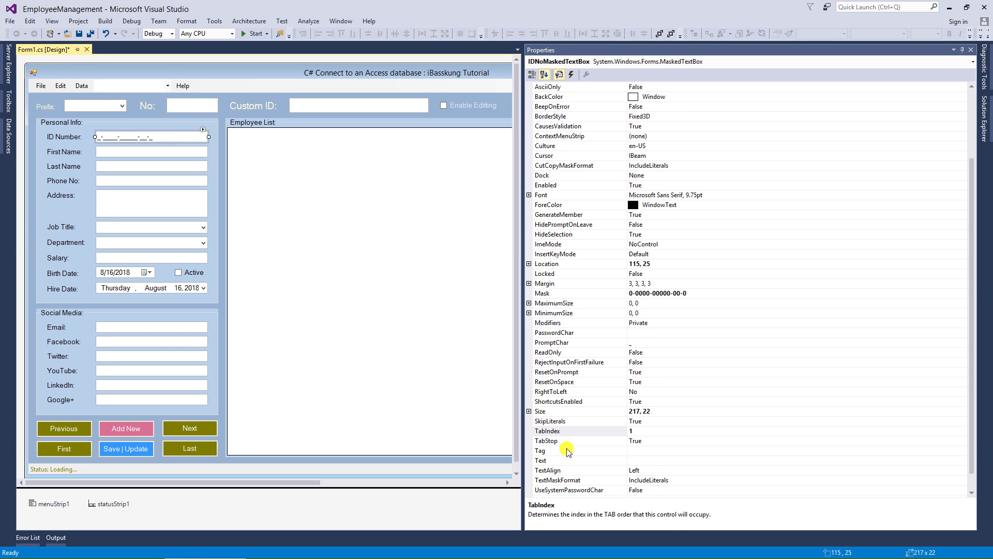
click(635, 430)
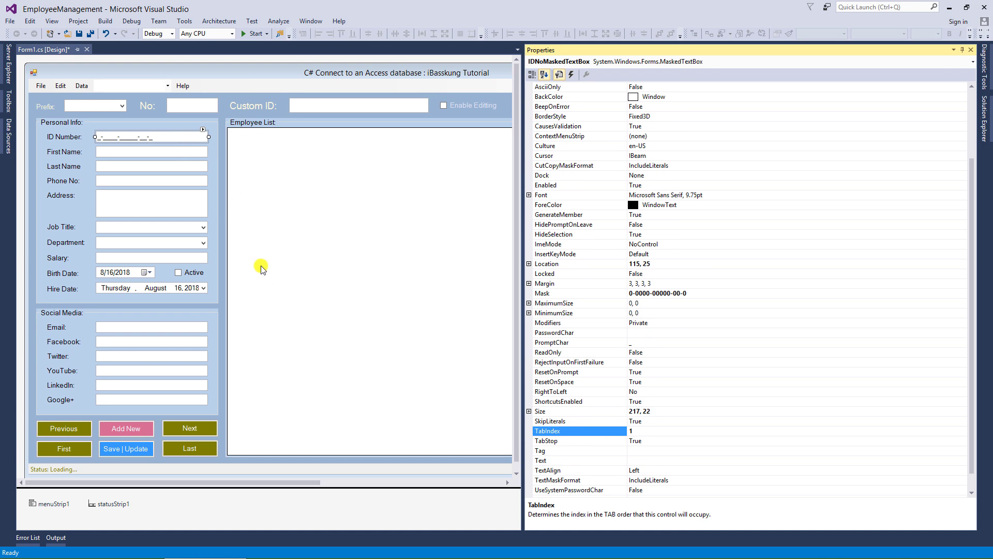
- Set the TabIndex to 4 for both the Personal Info group box and the ID Number masked text box
click(147, 125)
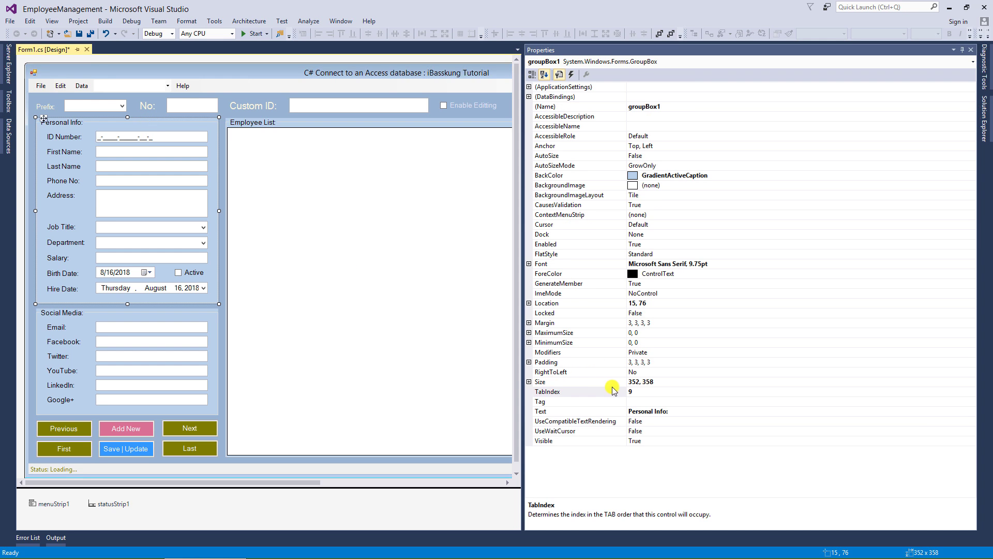
click(641, 394)
text(4)
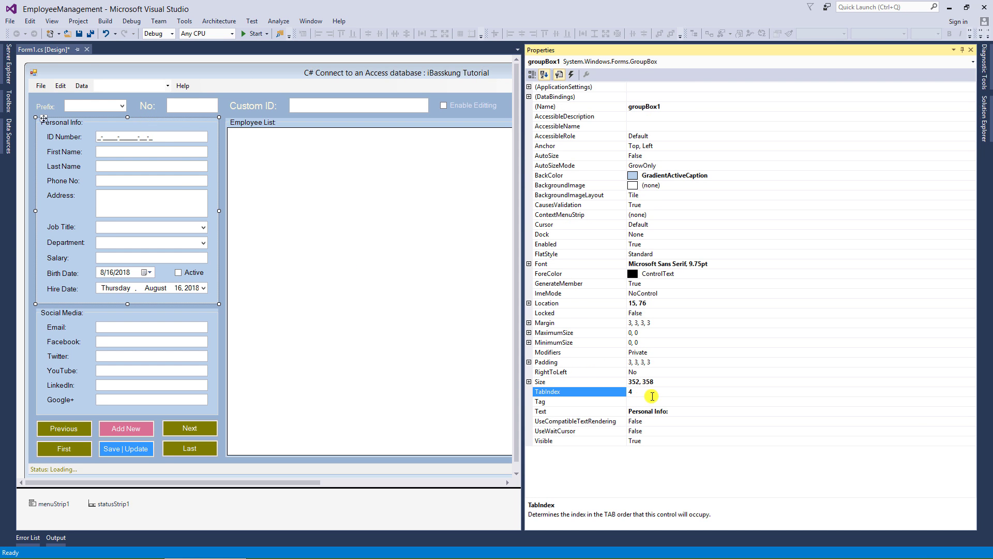
click(163, 137)
click(638, 410)
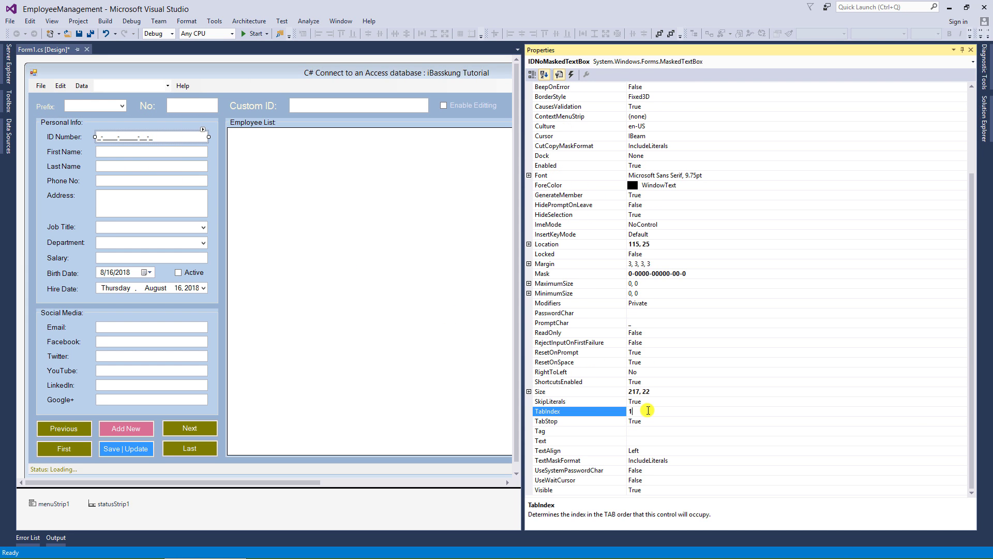
drag(523, 363, 339, 362)
click(501, 410)
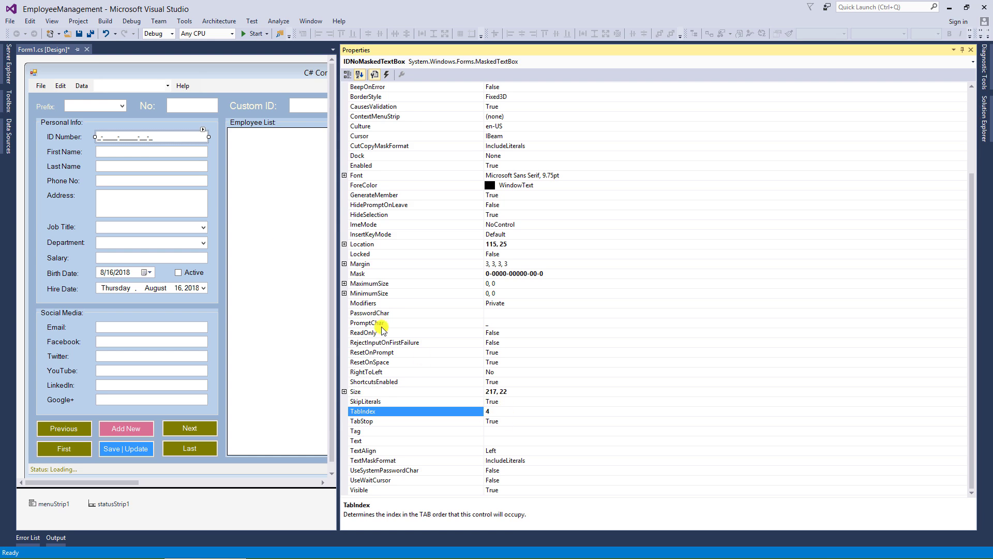
- Set the TabIndex of the First Name text box to 5 and of the Last Name text box to 6
click(186, 152)
double_click(503, 412)
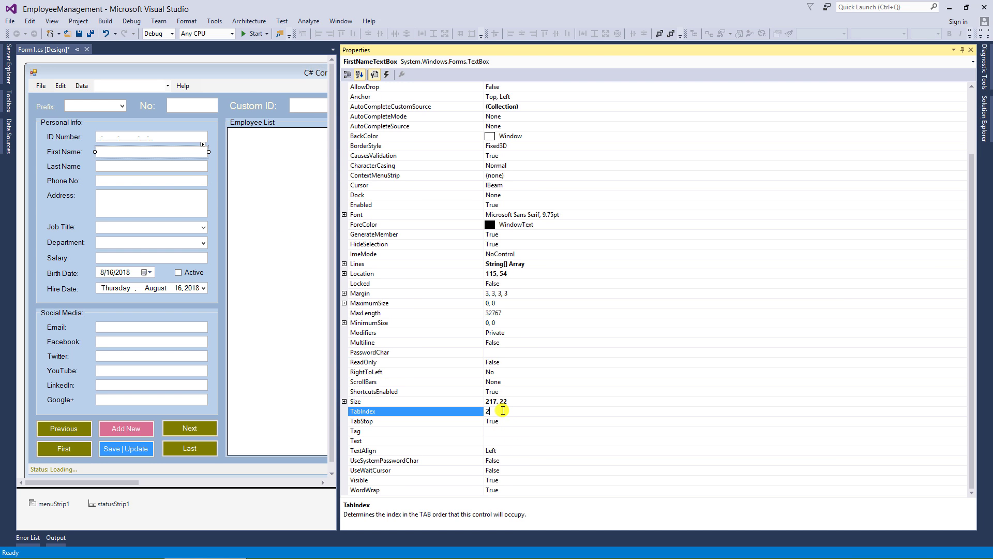
key(BackSpace)
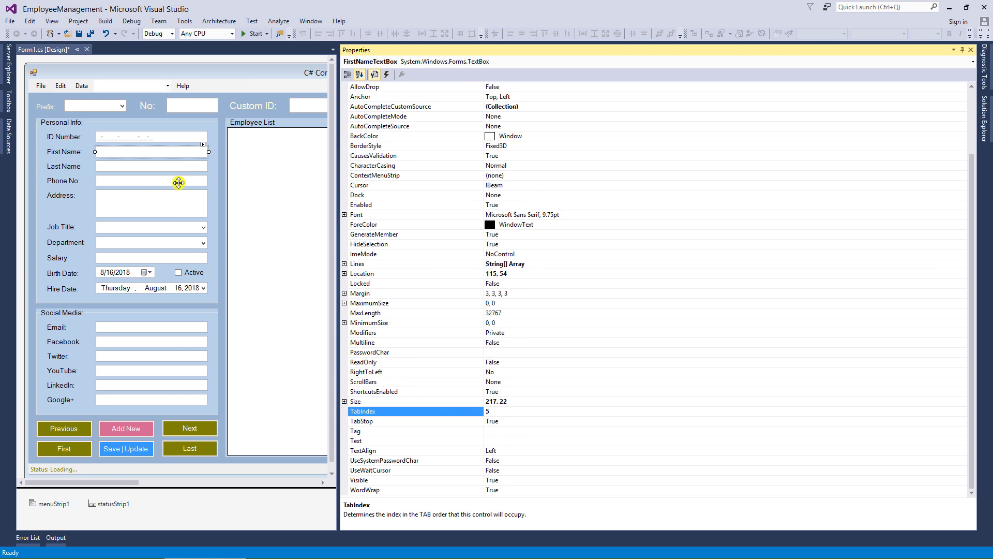
click(178, 163)
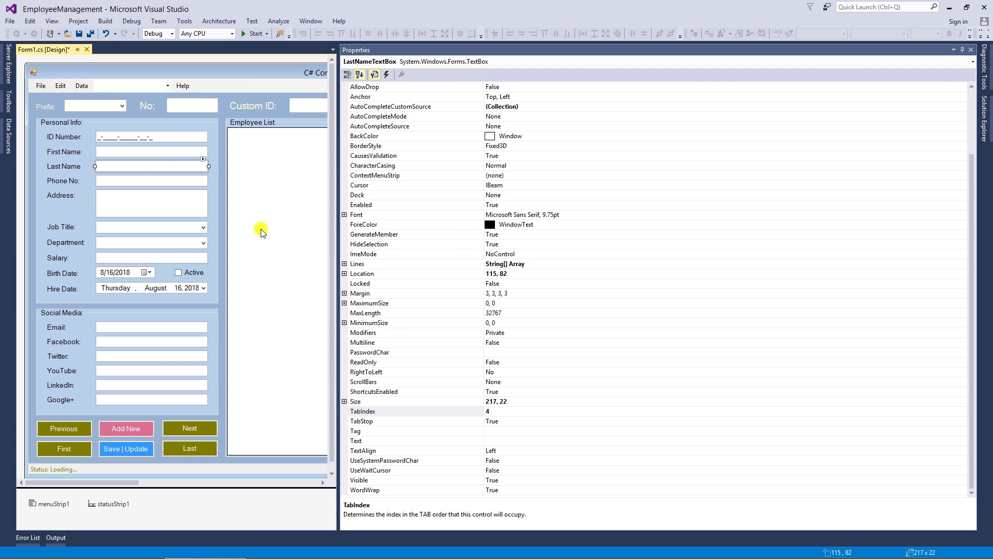
click(501, 411)
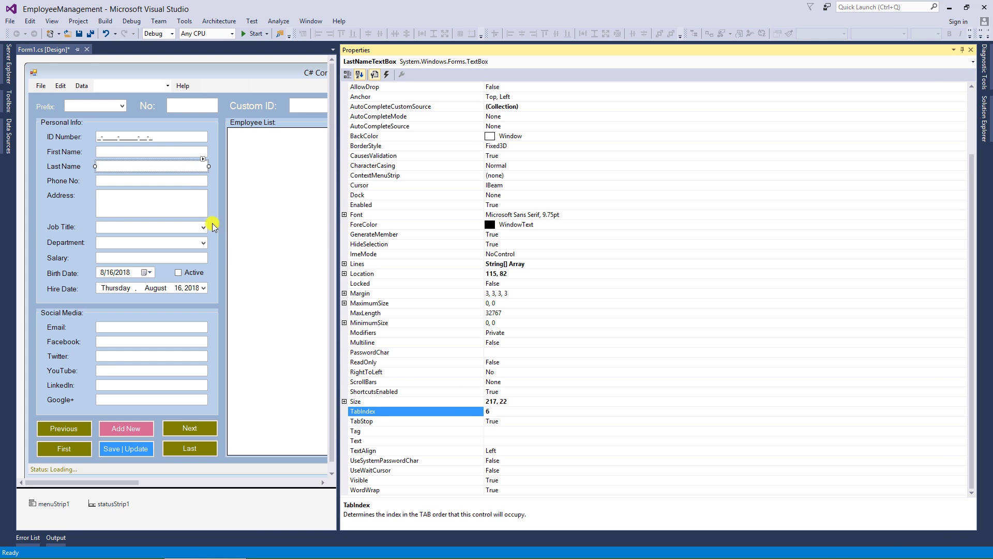
- Set the Phone No text box's TabIndex to 7 and select the Address text box
click(188, 180)
click(498, 410)
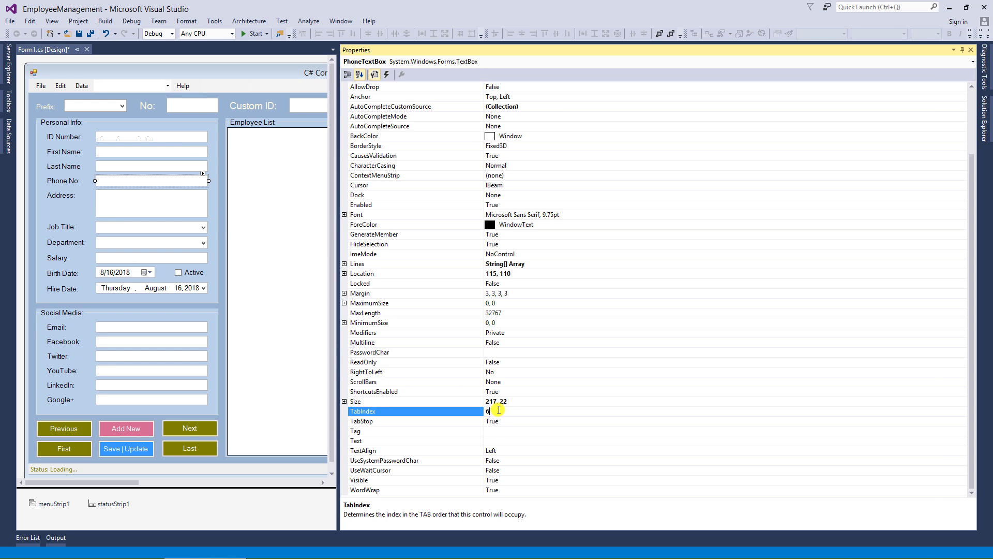
key(BackSpace)
text(5)
click(202, 212)
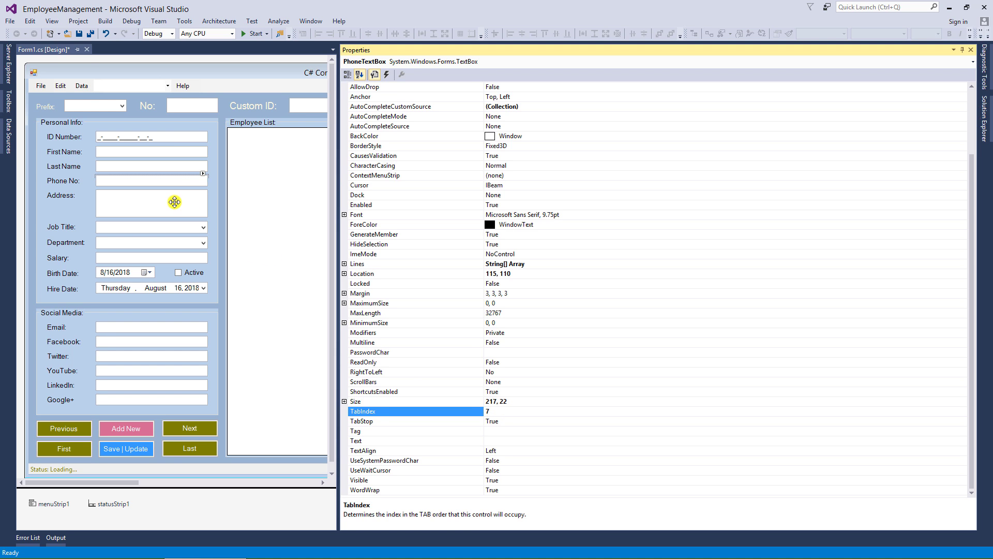
- Set the TabIndex of the Job Title combo box to 9 and of the Department combo box to 10
click(200, 228)
click(507, 431)
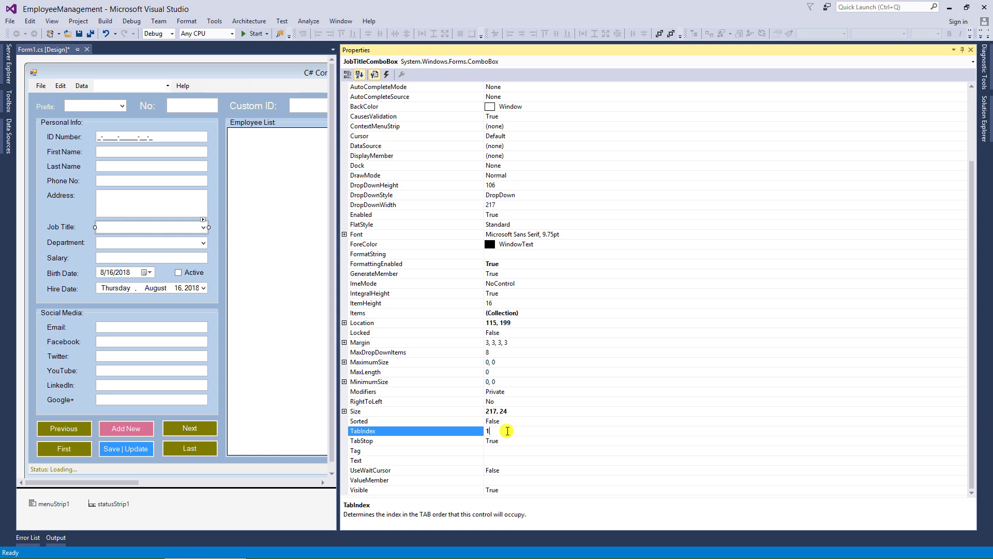
text(9)
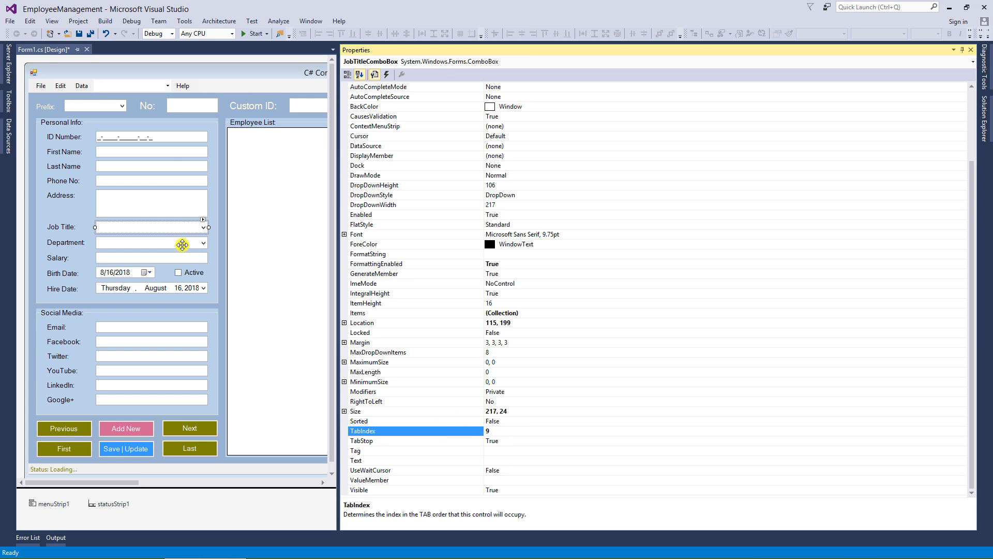
click(184, 242)
click(503, 431)
text(10)
key(Return)
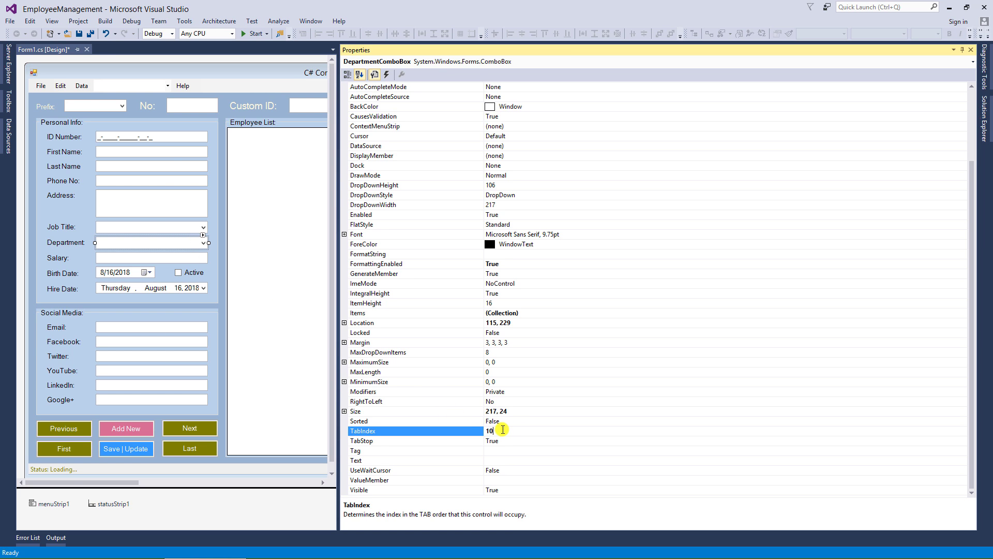
- Set the TabIndex of the Salary text box to 11
click(186, 267)
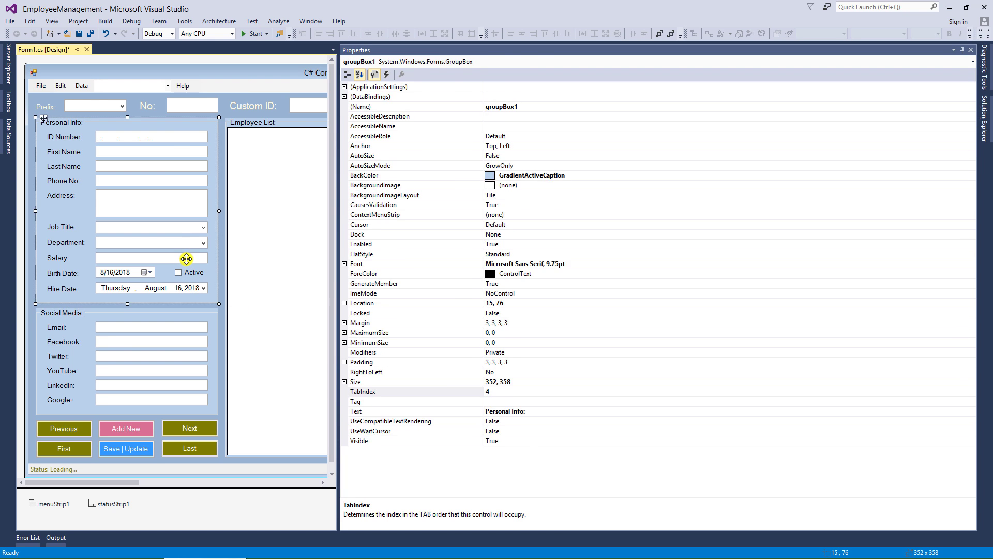
click(186, 258)
click(508, 411)
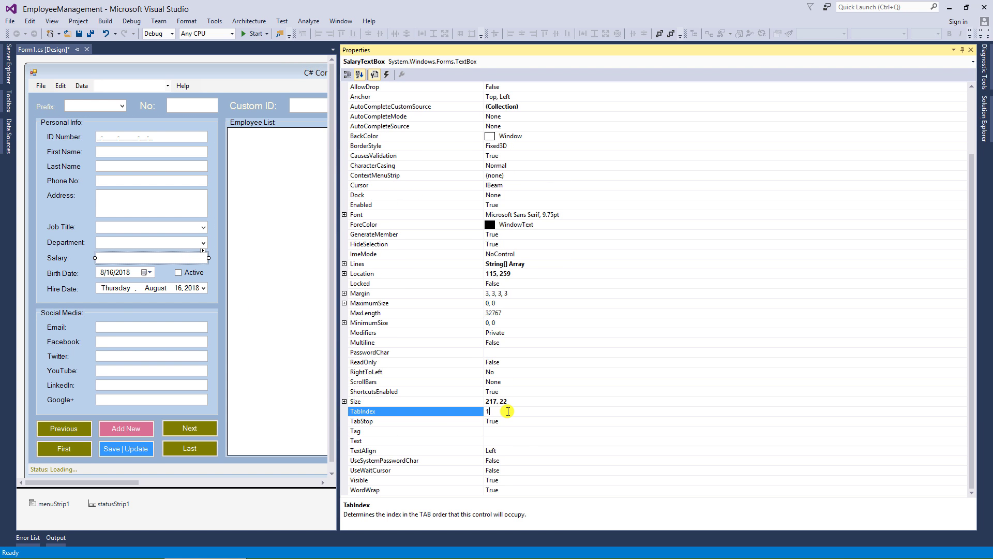
text(11)
- Set the TabIndex of the Birth Date picker to 12 and of the Hire Date picker to 13
click(135, 272)
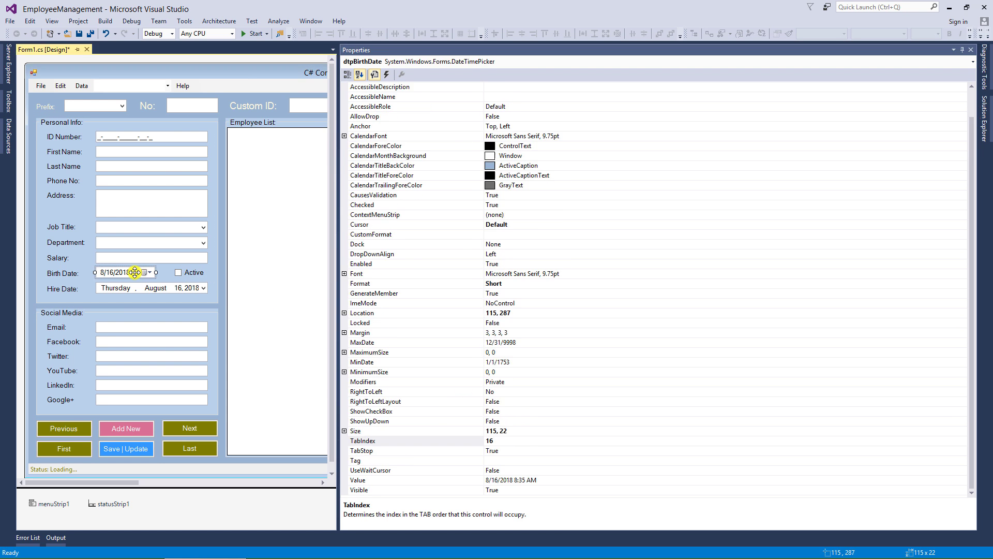
click(505, 441)
text(12)
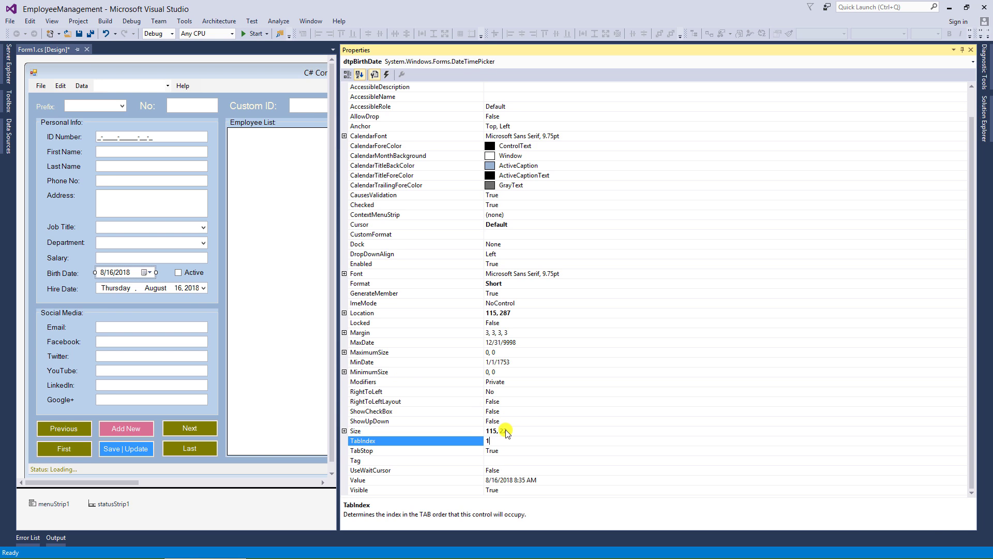
click(140, 289)
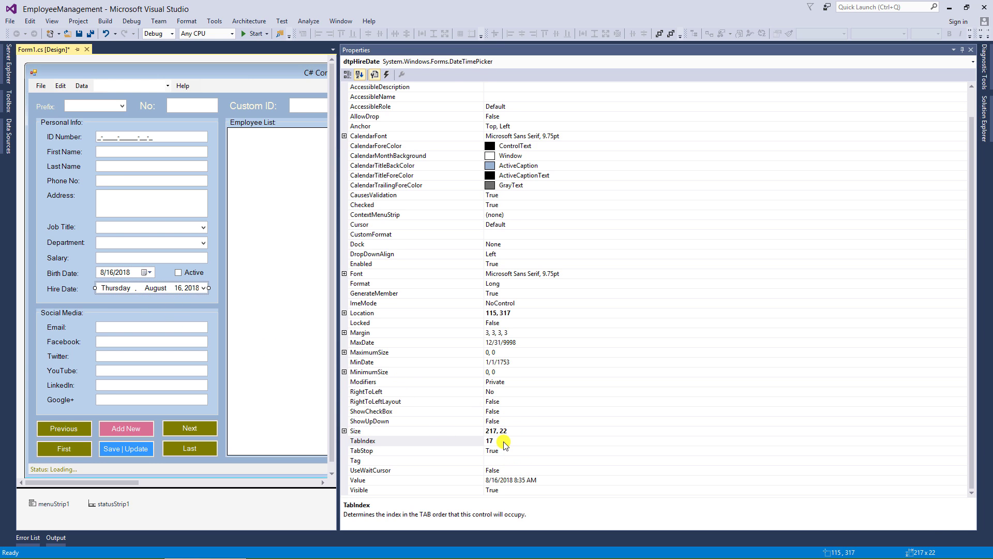
click(507, 441)
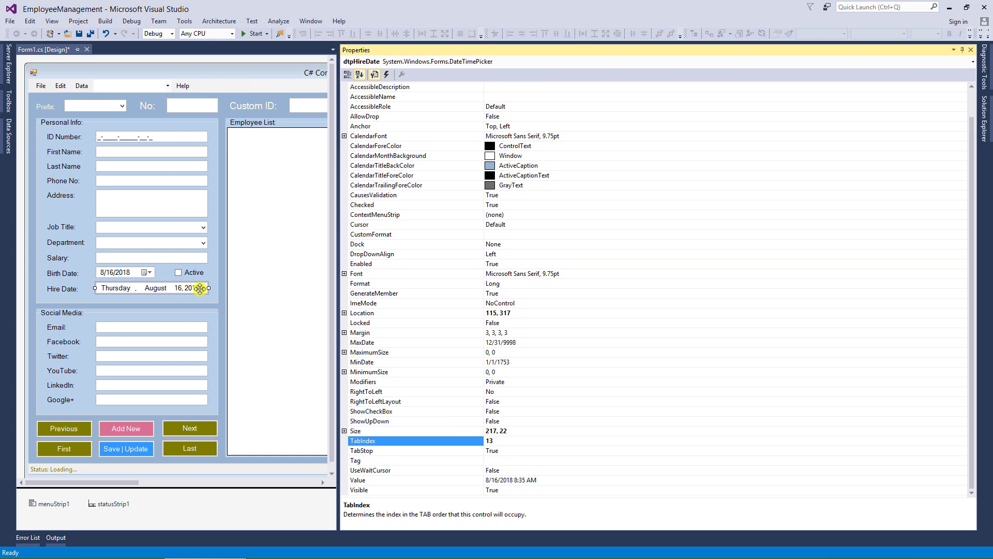
- Set the TabIndex of the Active check box so that it follows the Hire Date picker in the tab order
click(191, 273)
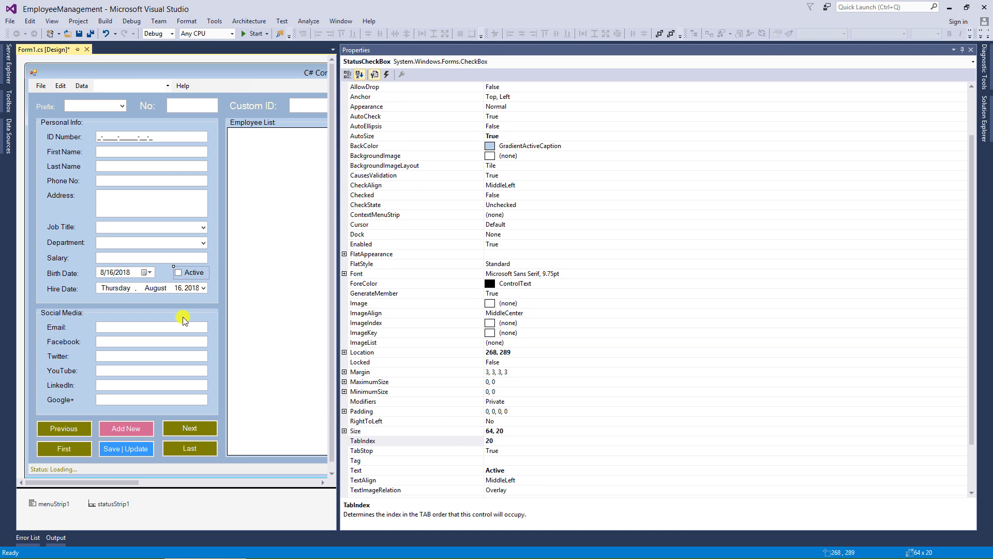
click(183, 285)
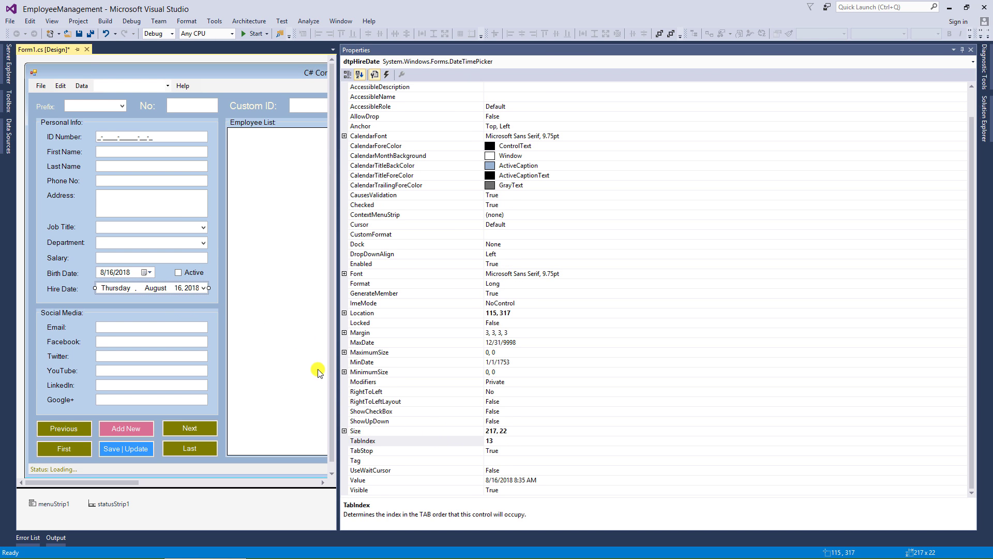
click(115, 124)
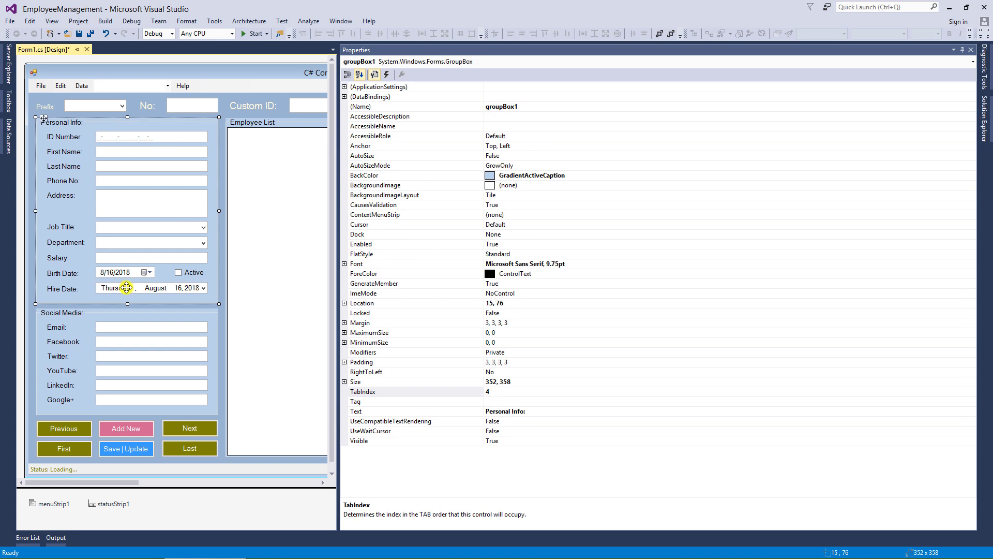
click(126, 287)
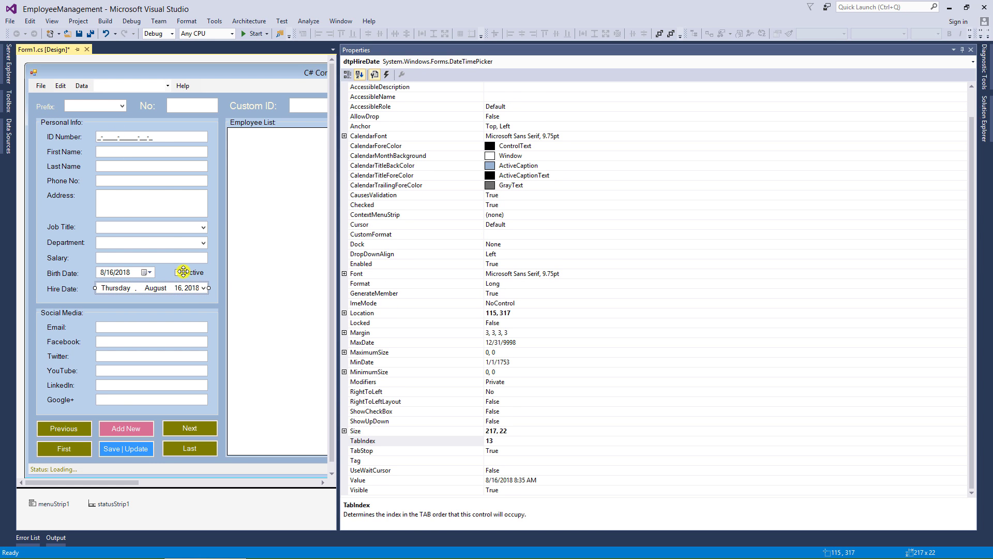
click(183, 271)
click(509, 440)
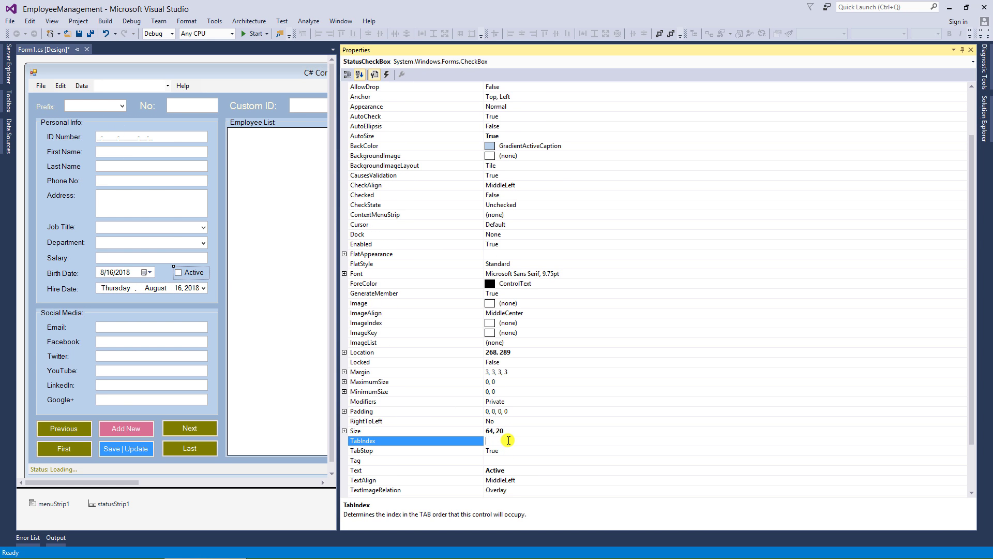
- Set the Social Media group box's TabIndex to 15 and renumber the TabIndex of the Email text box inside it
click(117, 314)
click(507, 393)
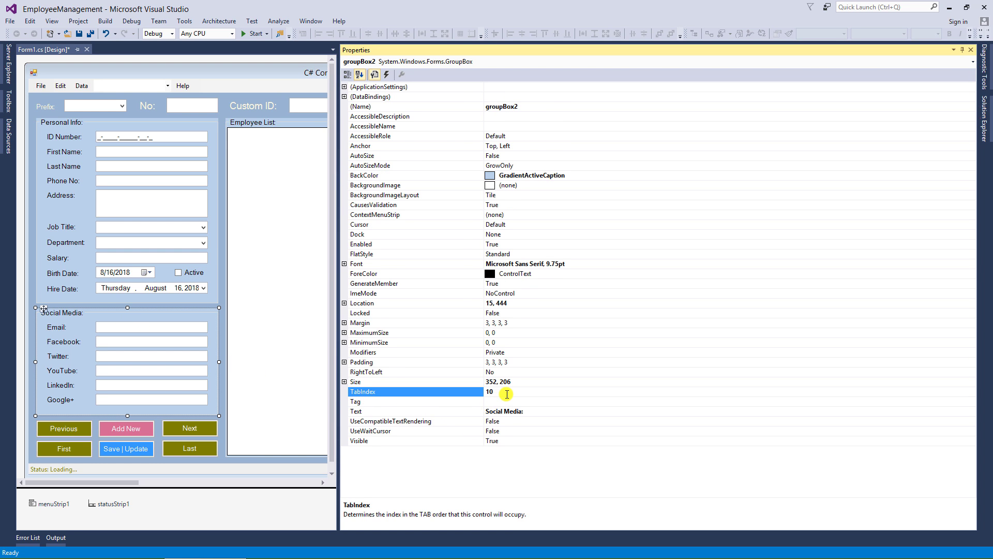
key(BackSpace)
text(5)
click(155, 327)
click(502, 412)
key(Return)
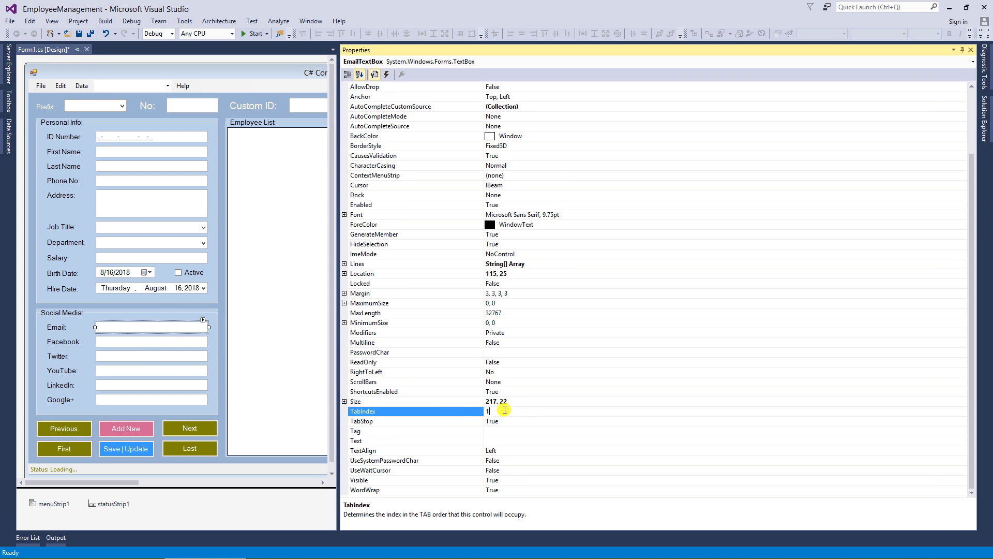
text(3)
- Set the TabIndex of the Facebook text box to 16 and of the Twitter text box to 17
click(156, 341)
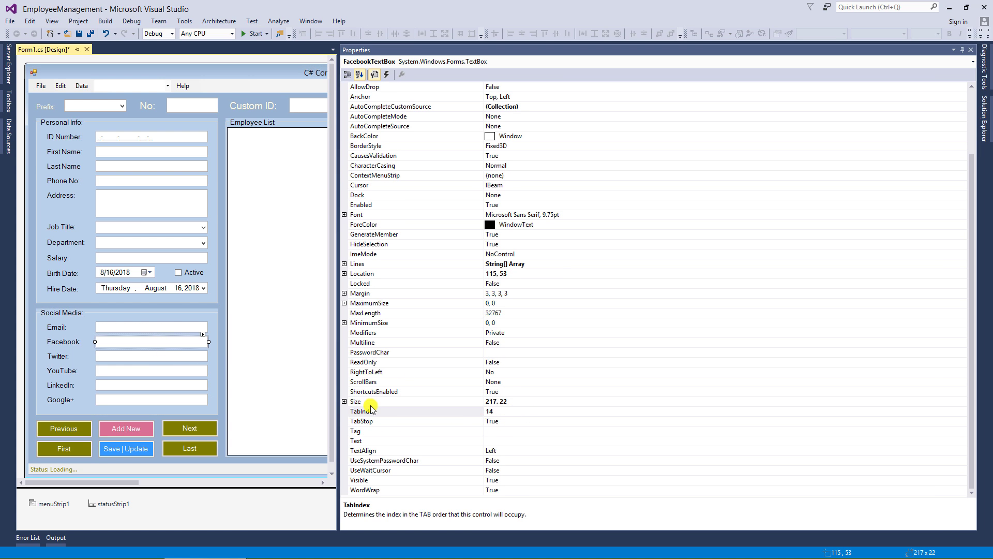
click(503, 412)
key(BackSpace)
text(6)
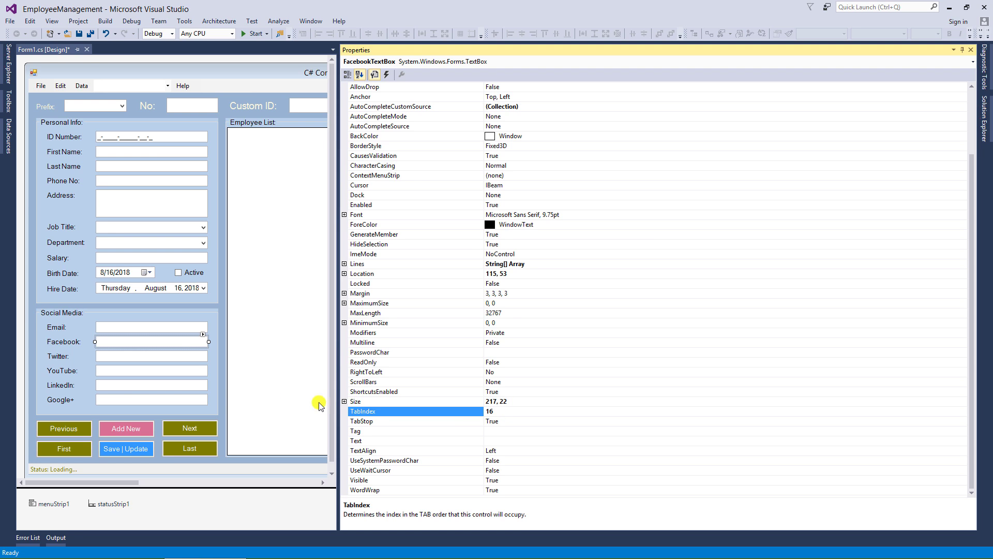
click(174, 356)
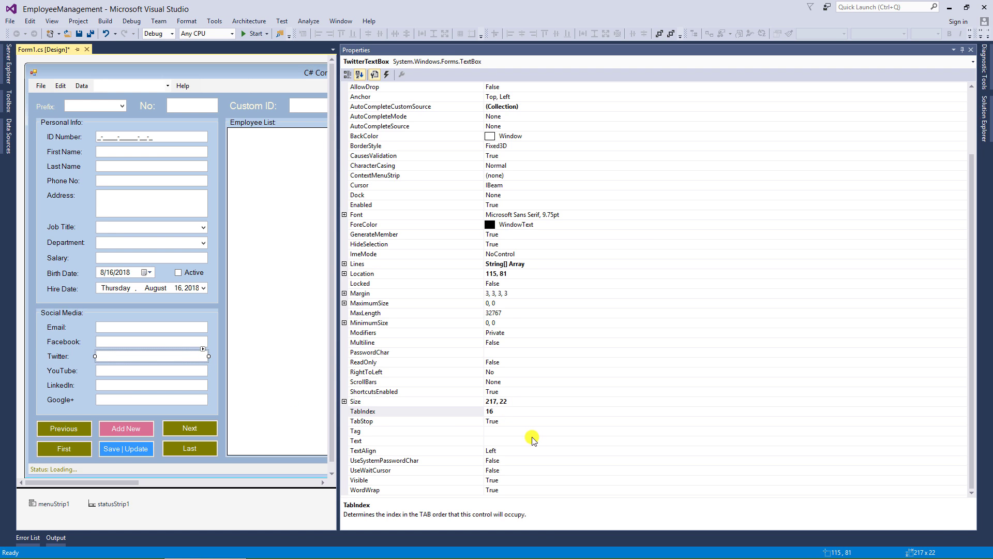
click(515, 411)
key(BackSpace)
text(7)
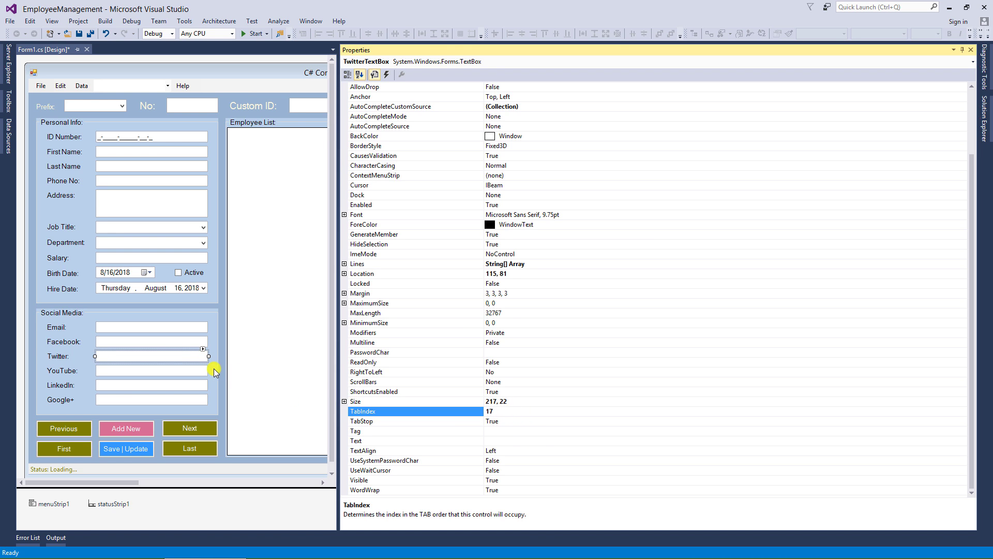
- Set the YouTube text box's TabIndex to 18 and renumber the LinkedIn text box to follow it
click(201, 370)
click(500, 411)
click(499, 421)
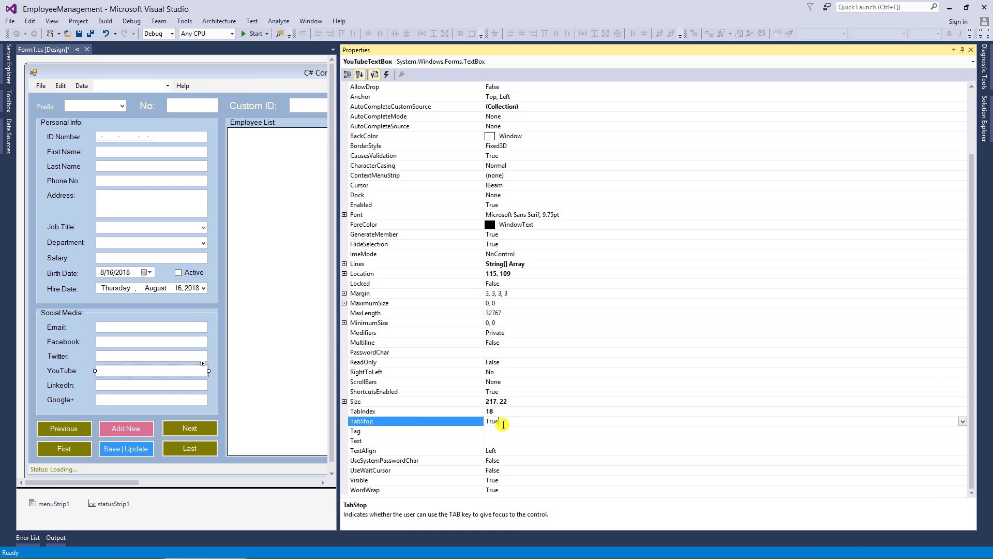
click(192, 386)
click(500, 412)
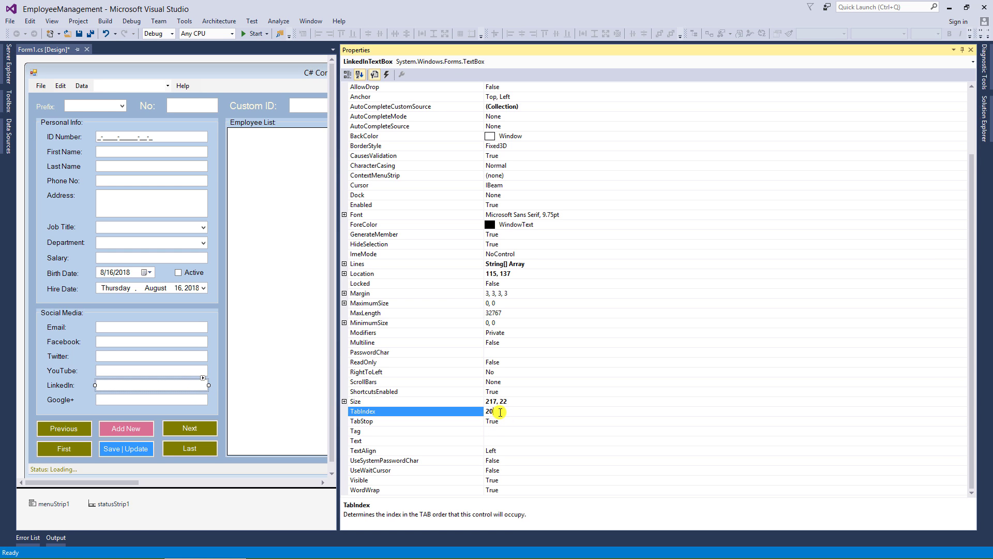
text(16)
- Set the TabIndex of the Google+ text box to 20 and of the Previous button to 21
click(177, 398)
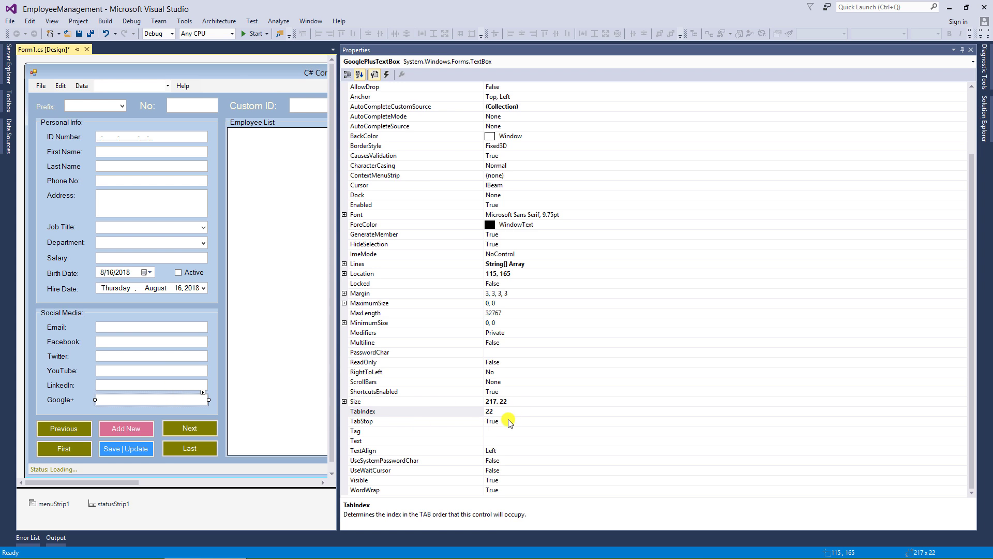
click(515, 412)
key(BackSpace)
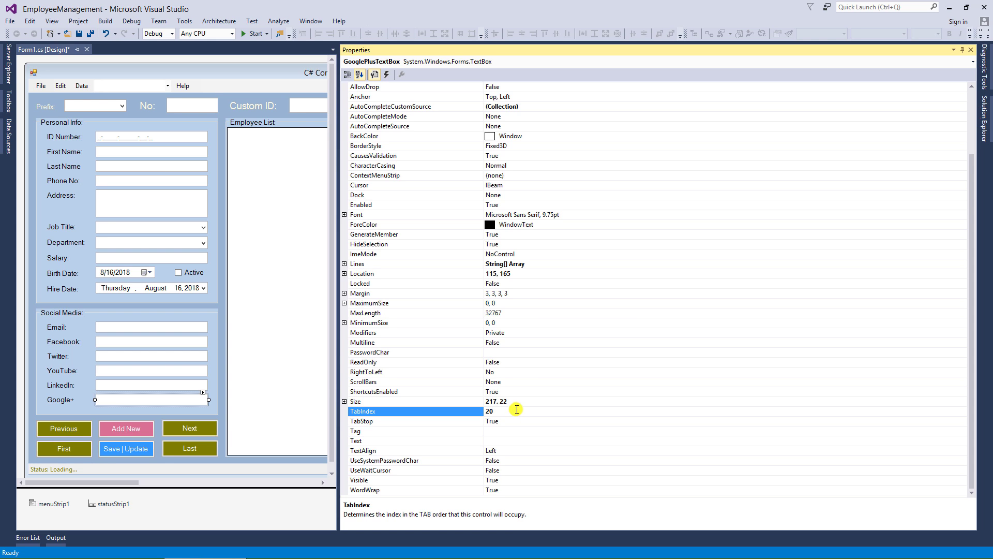
text(0)
click(63, 429)
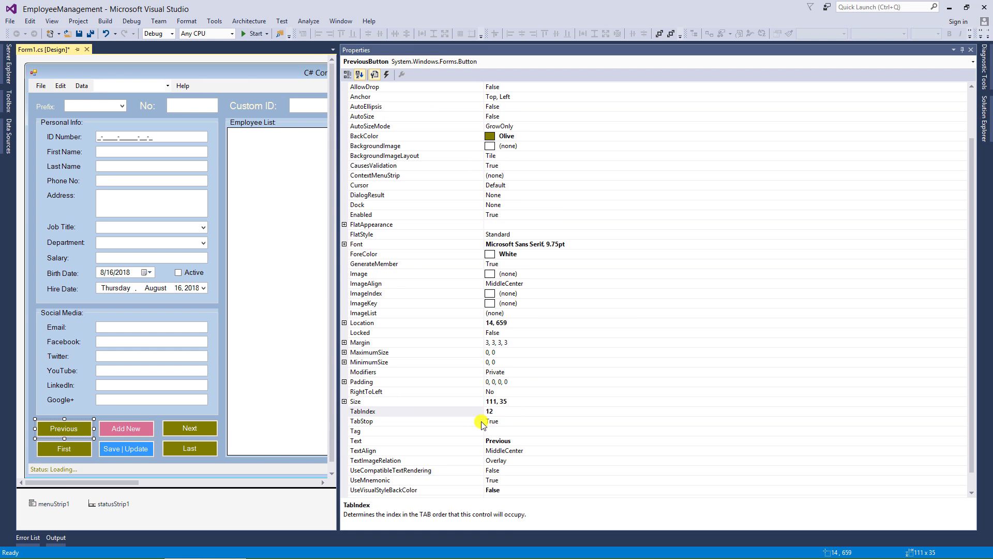
click(502, 411)
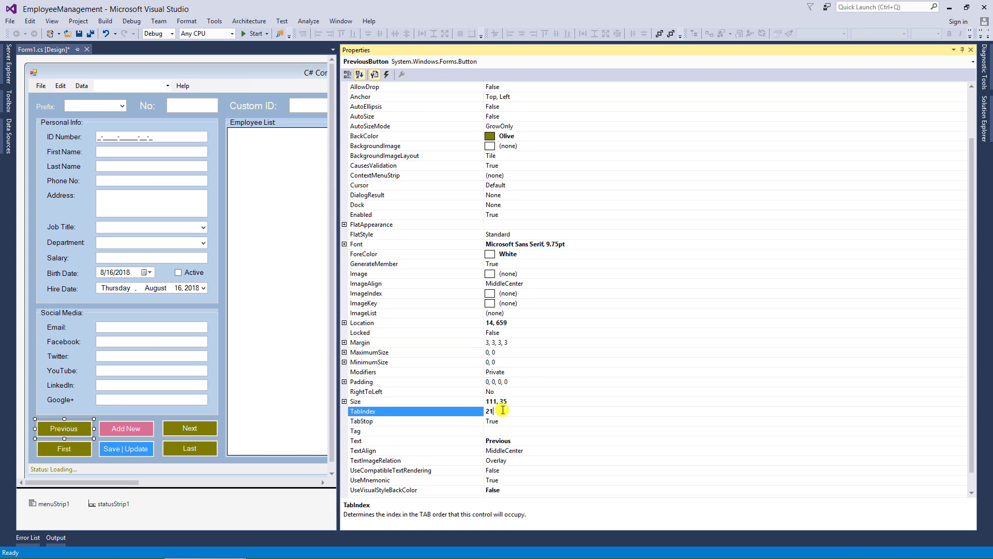
key(Return)
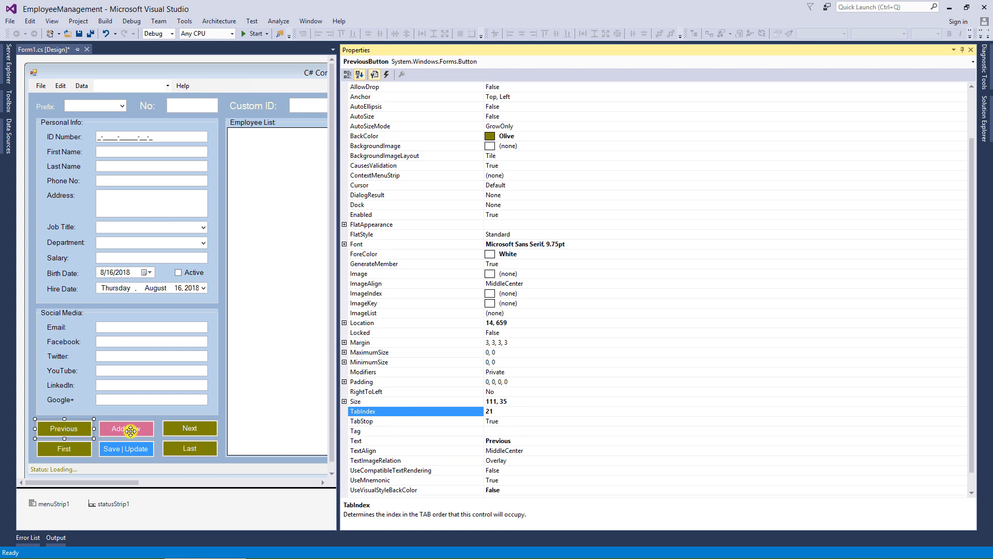
- Renumber the TabIndex of the Add New and Next buttons to continue the sequence after the Previous button
click(130, 431)
click(515, 412)
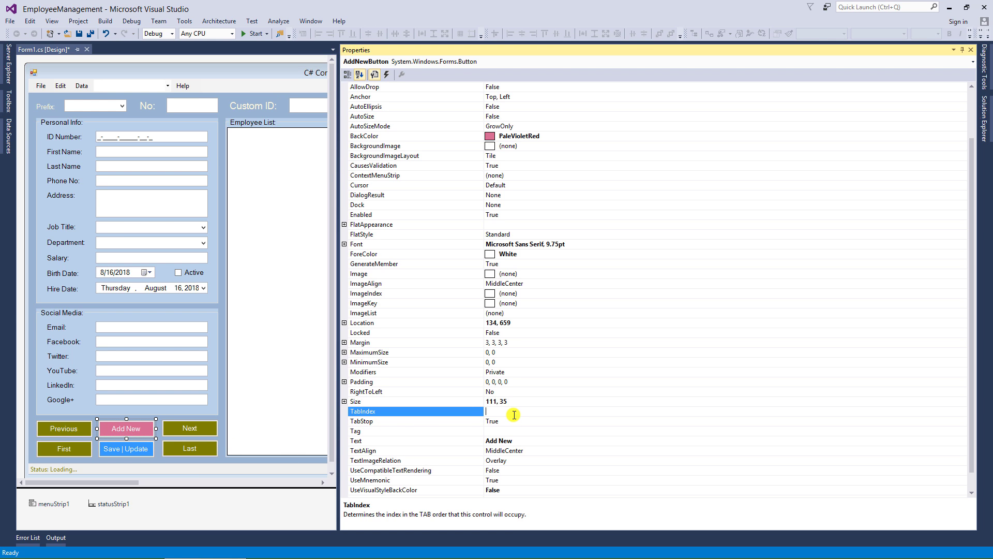
click(189, 429)
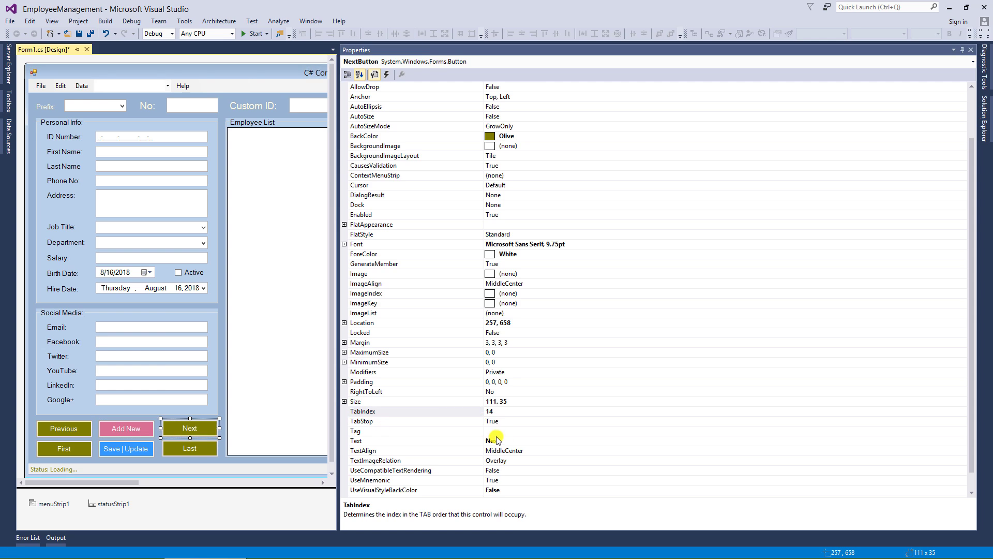
click(508, 411)
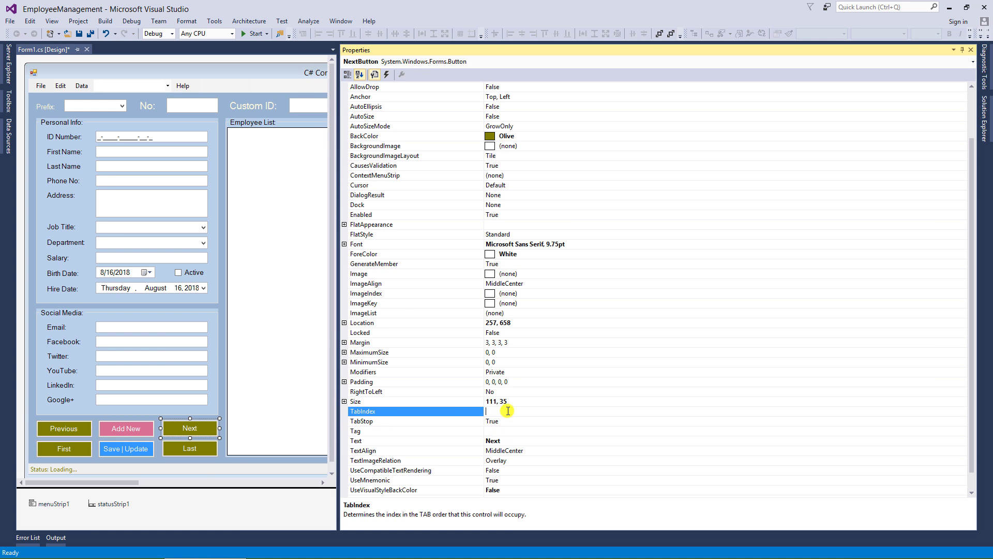
text(14)
- Renumber the TabIndex of the First and Save | Update buttons in sequence and set the Last button's TabIndex to 26
click(62, 446)
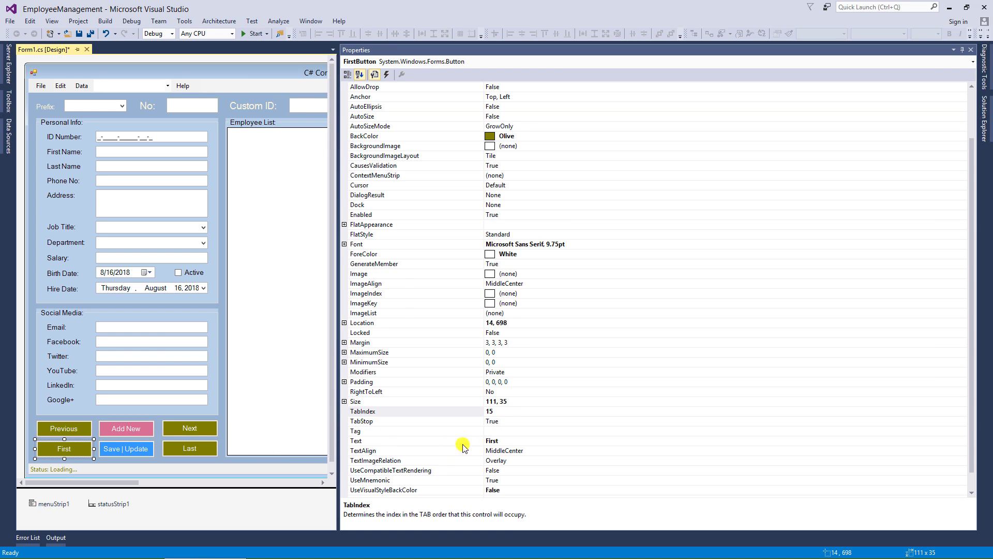
click(505, 412)
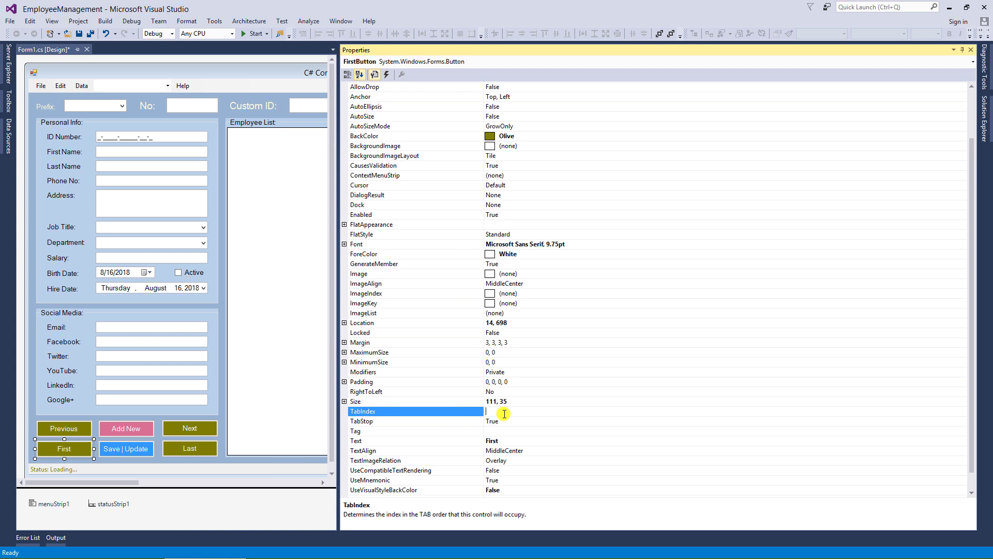
click(141, 448)
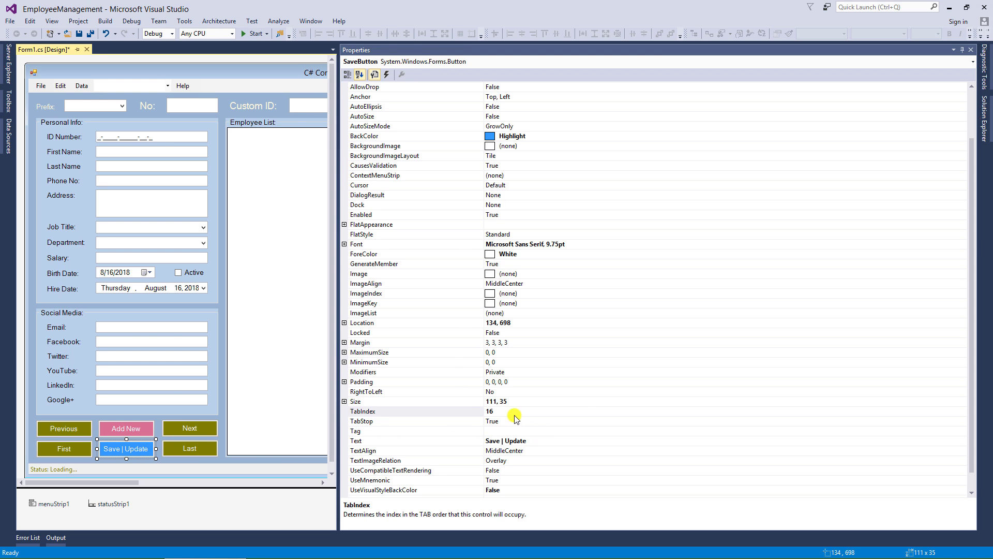
click(512, 411)
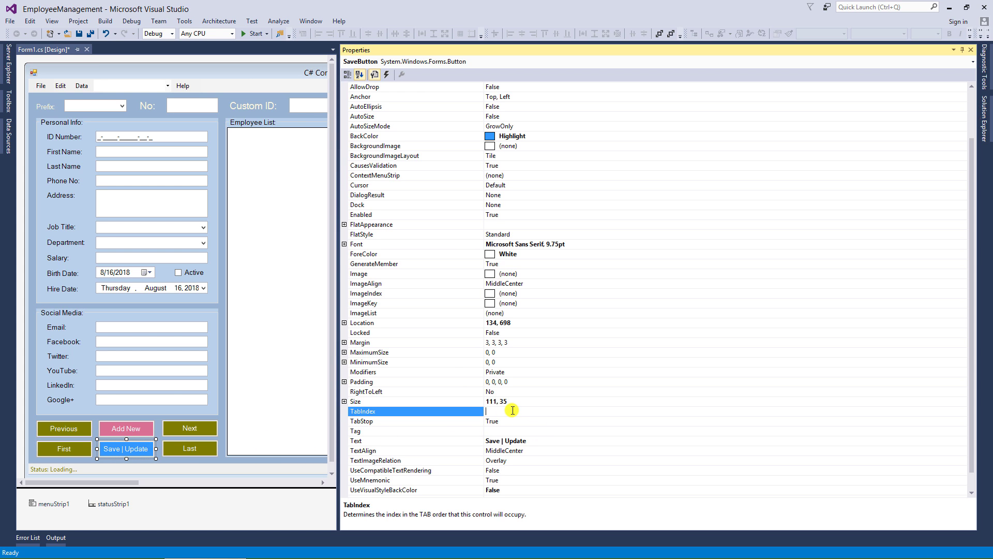
click(193, 445)
click(512, 411)
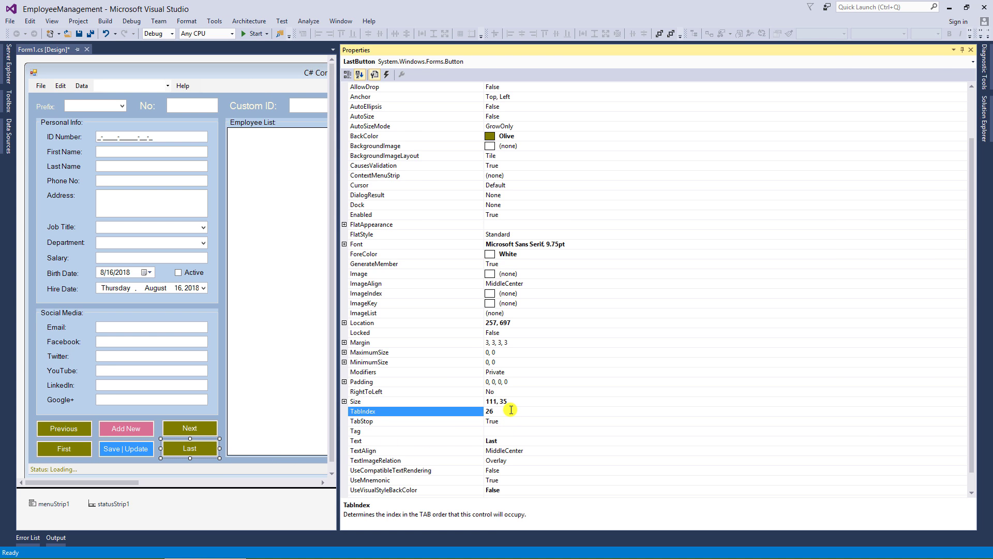
- Set the TabIndex of the Employee List group box and of the data grid inside it to 27
drag(339, 272, 638, 324)
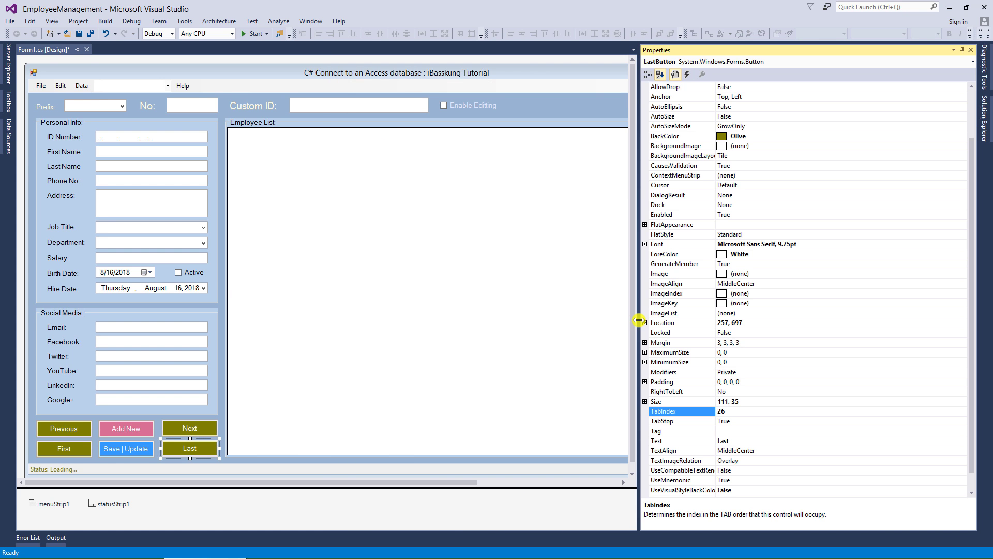
click(256, 123)
click(746, 393)
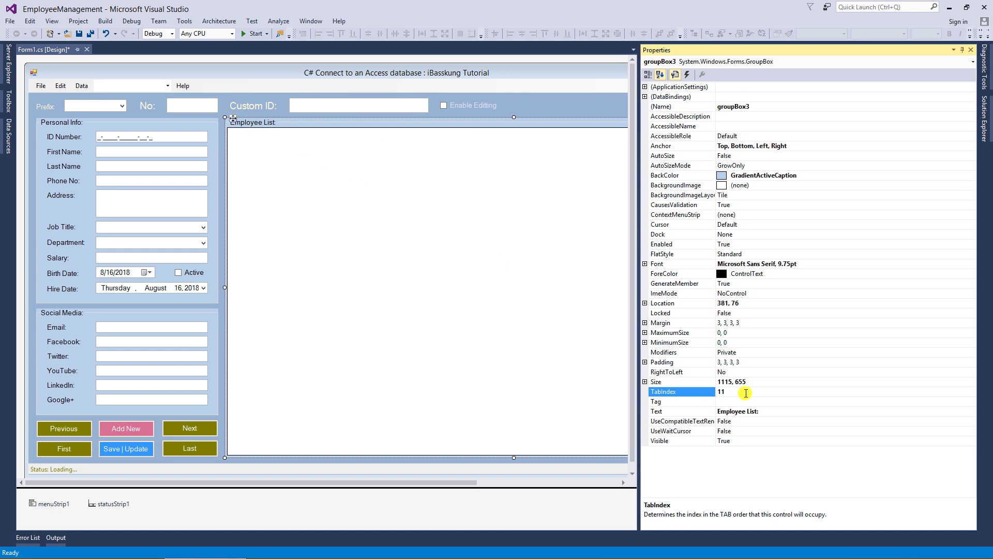
key(BackSpace)
key(BackSpace)
text(27)
click(339, 232)
click(745, 440)
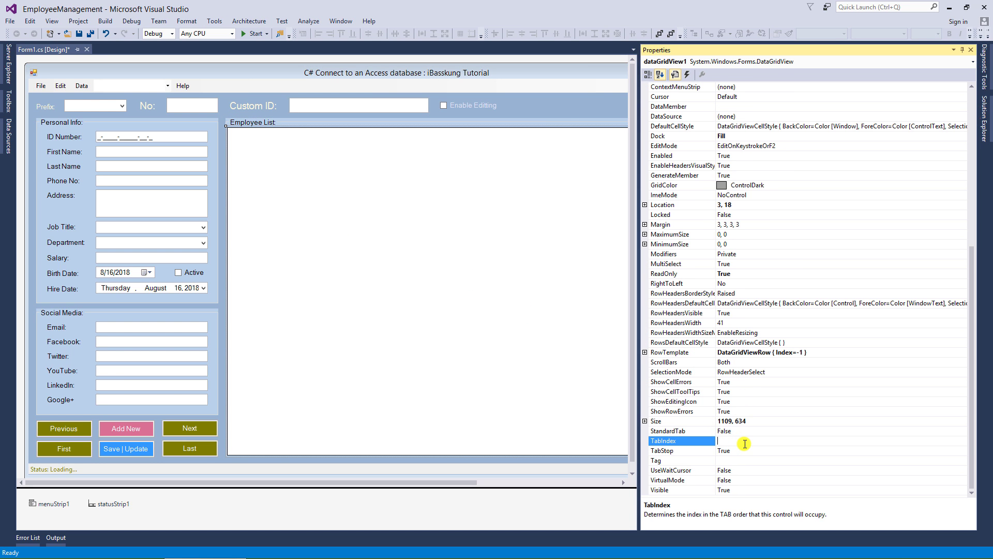
text(27)
key(Return)
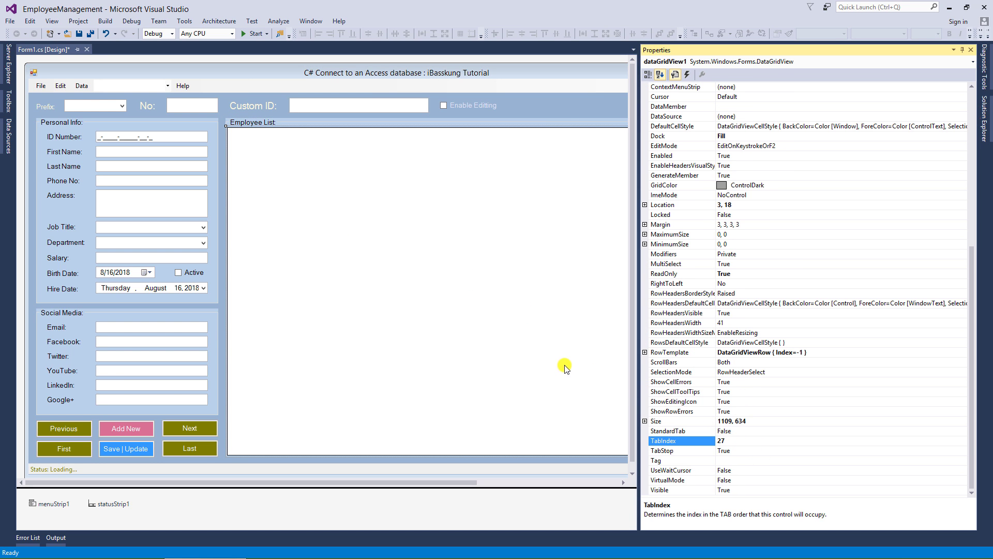
- Widen the design area to fit the whole form and select the form itself
drag(638, 310, 839, 350)
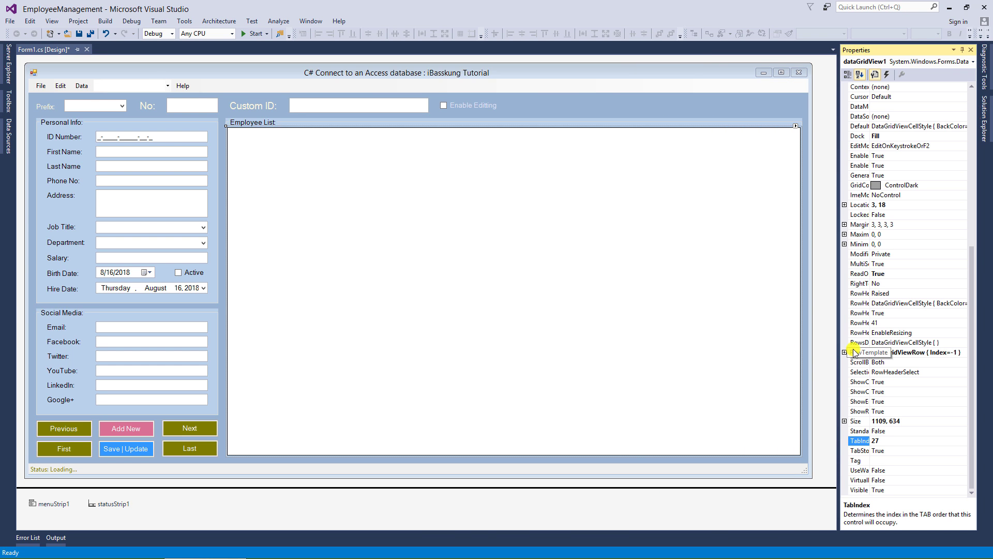
drag(838, 341, 826, 330)
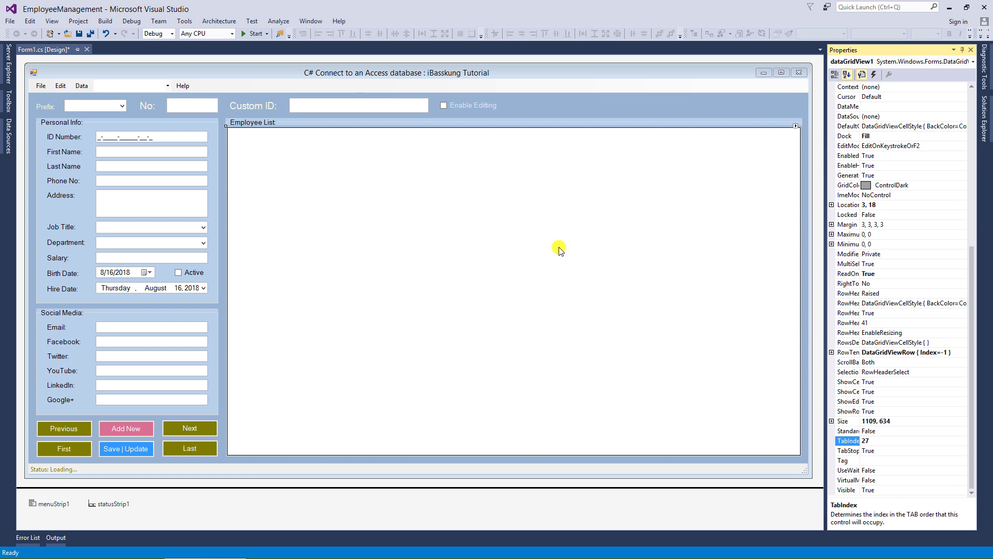
click(336, 74)
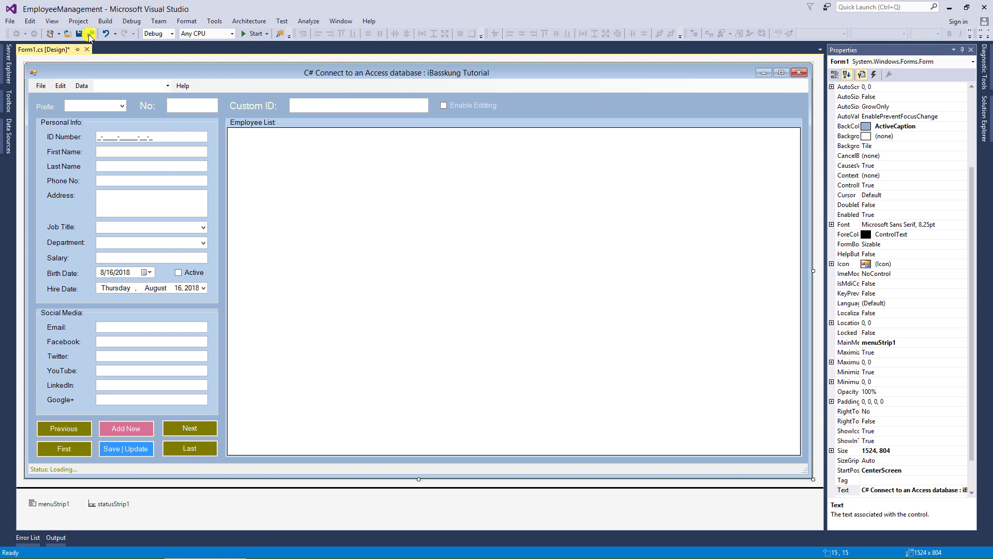
- Run the EmployeeManagement project and maximize the form's window
click(253, 33)
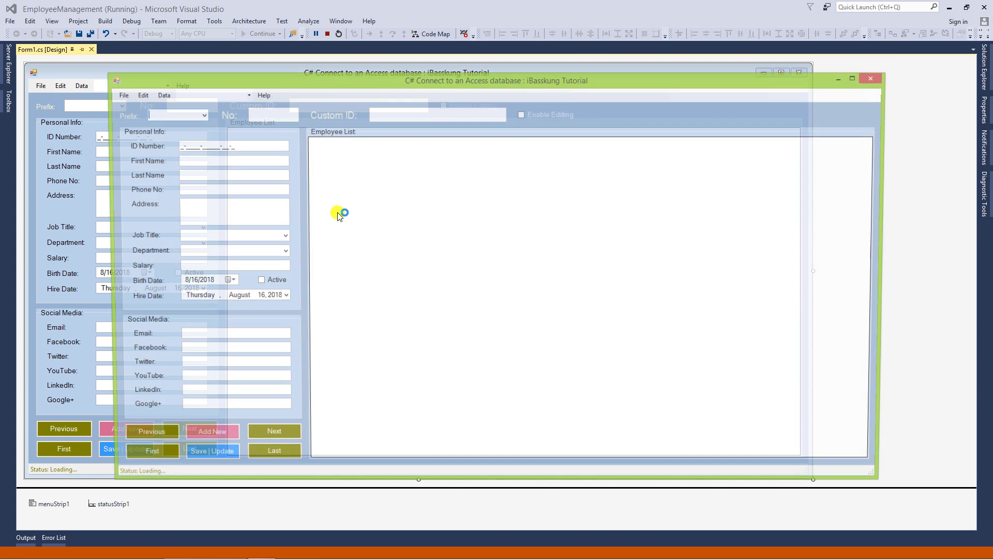
double_click(431, 85)
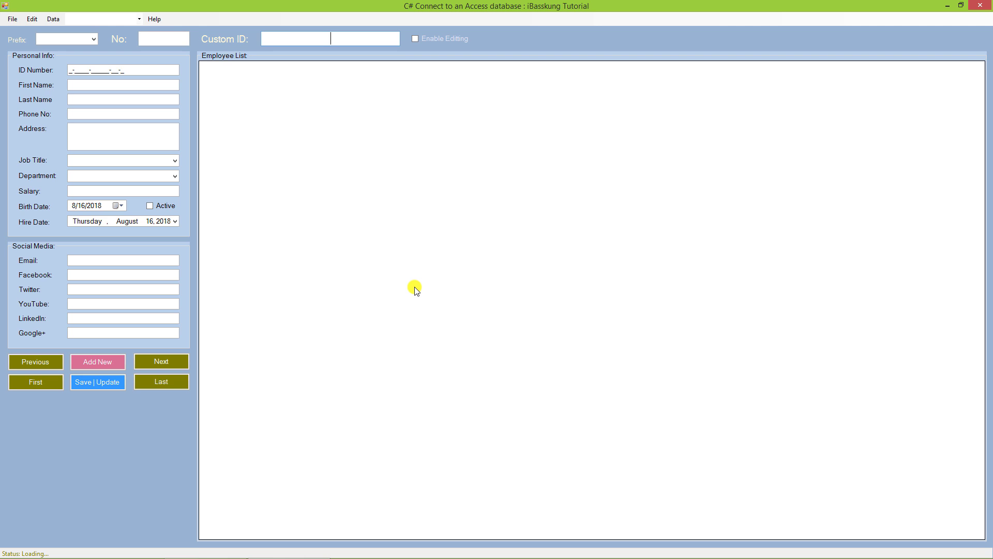
- Check the running form's tab order by moving the focus from Custom ID through the Personal Info fields to the Email box
key(Tab)
key(Tab)
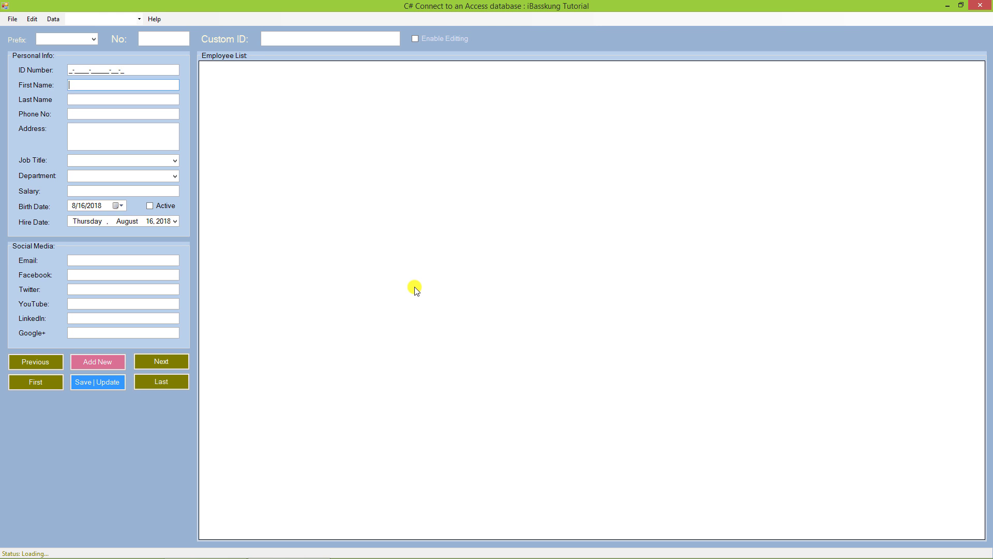
key(Tab)
key(Tab)
key(Tab)
key(Tab)
key(Tab)
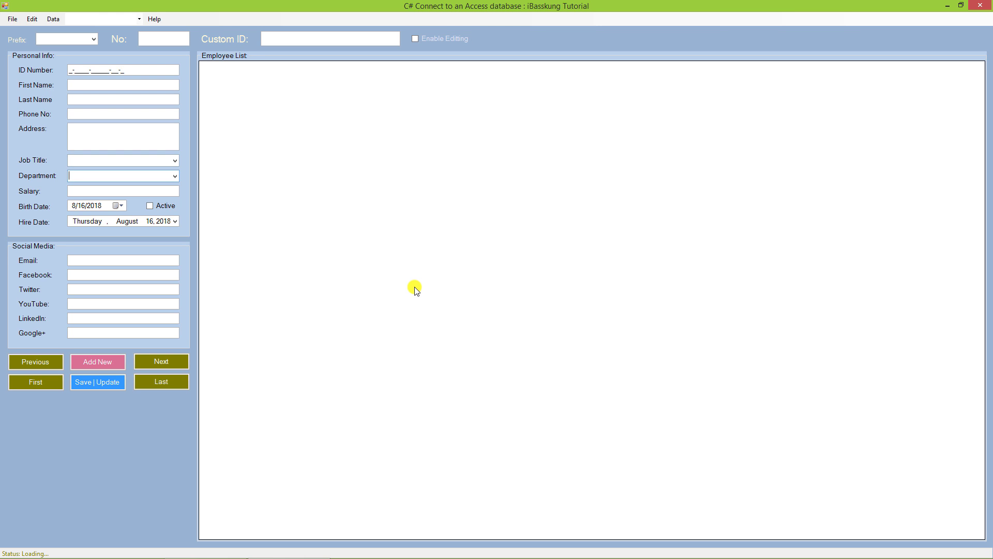
key(Tab)
key(Tab)
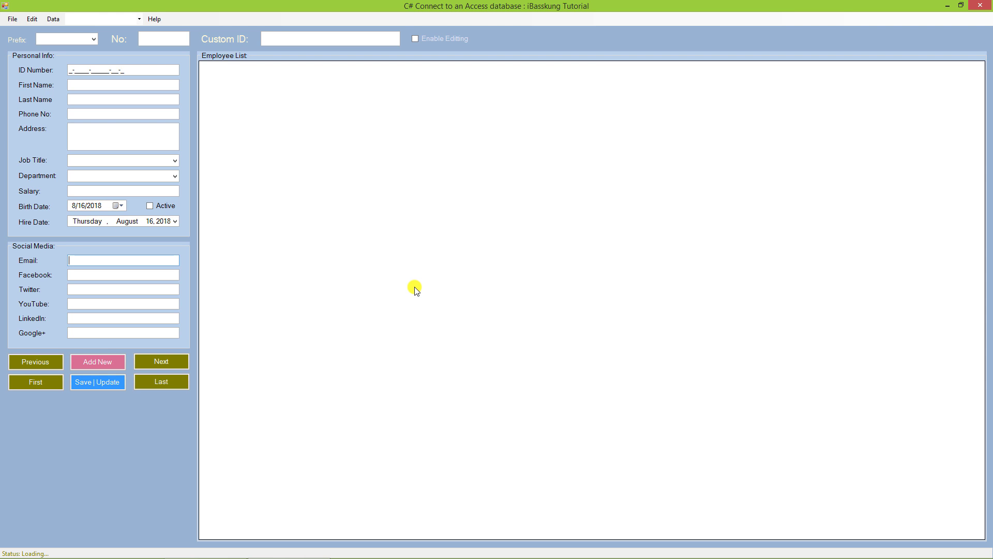
- Check the tab order through the remaining Social Media fields and the record buttons, and put the cursor back in the Custom ID box
key(Tab)
key(Tab)
key(Tab)
key(Tab)
key(Tab)
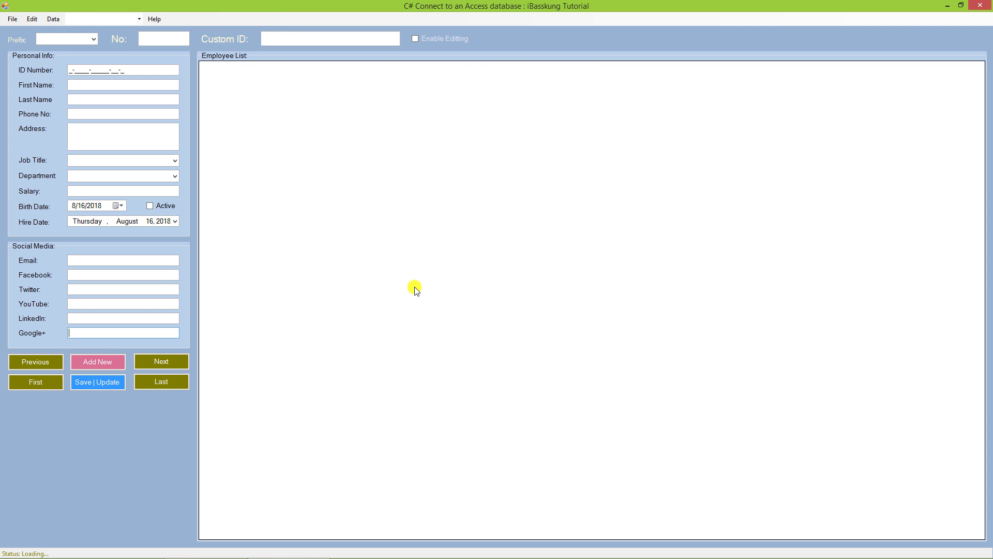
key(Tab)
key(Tab)
key(Tab)
key(Tab)
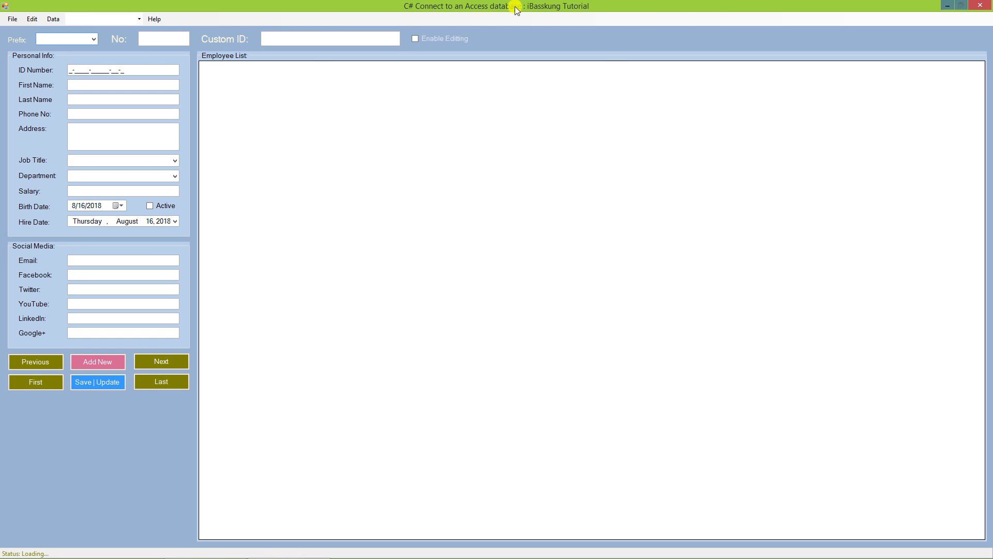
click(311, 39)
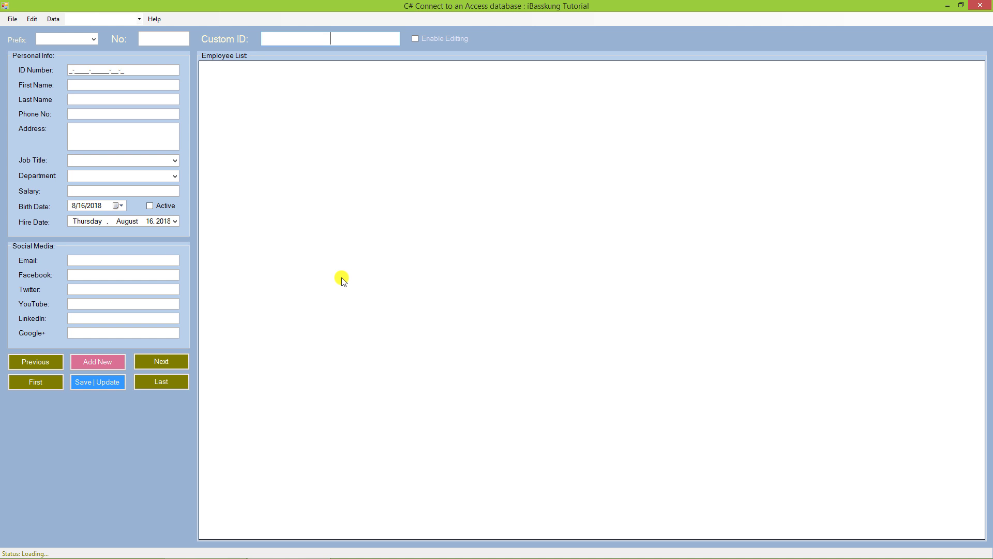